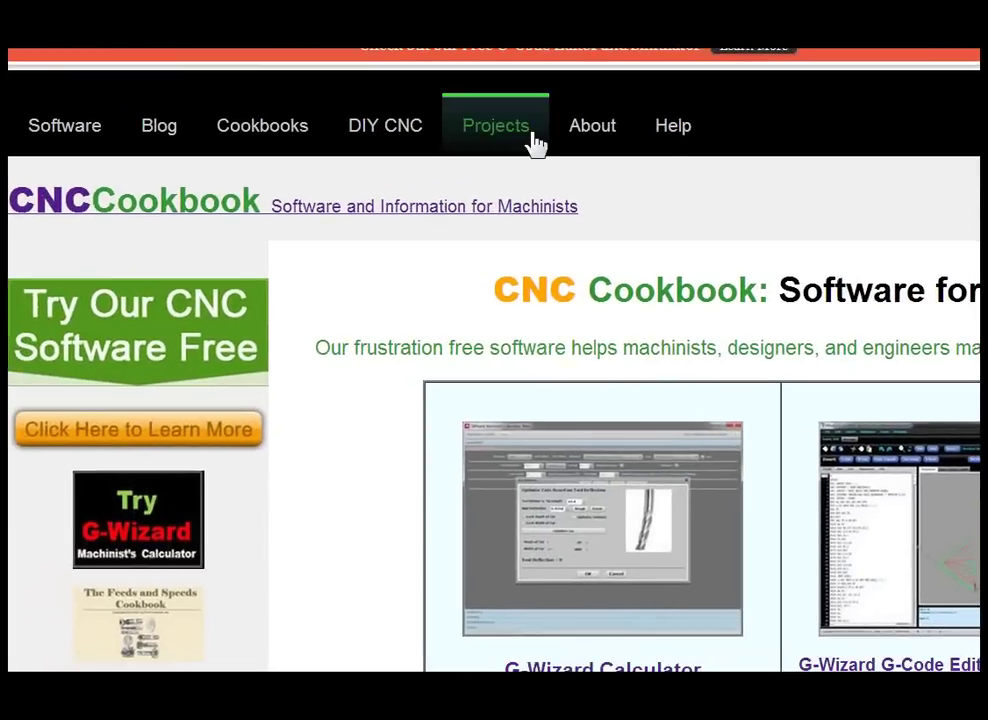
Open the CNCCookbook help page and review its help options, from common questions to webinars and in-software help
left_click(679, 138)
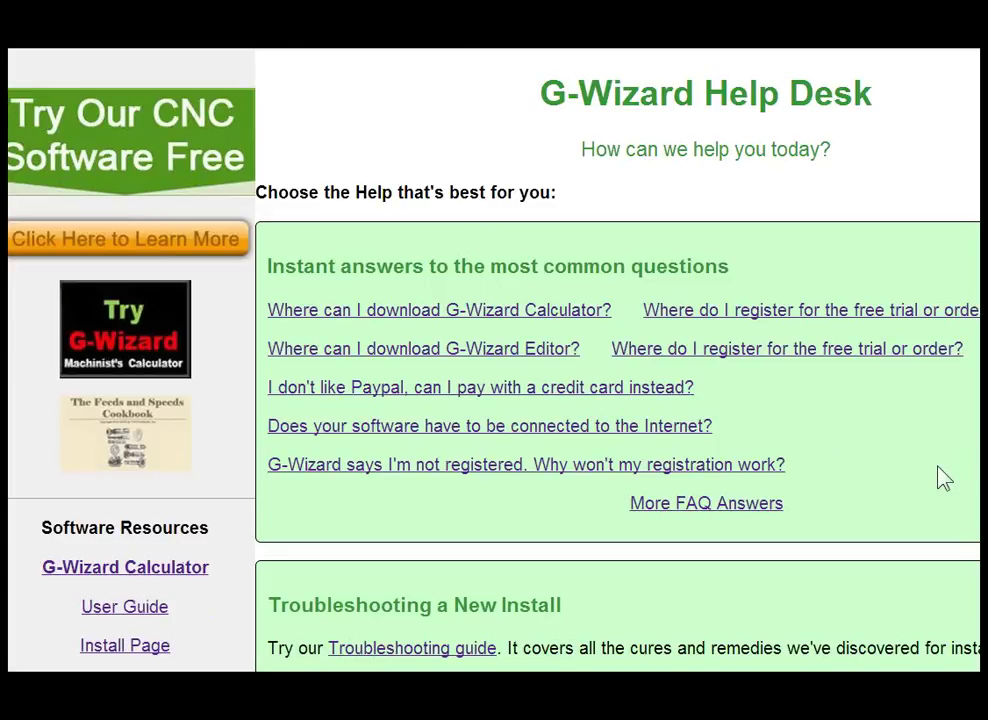
scroll(727, 331, "down", 5)
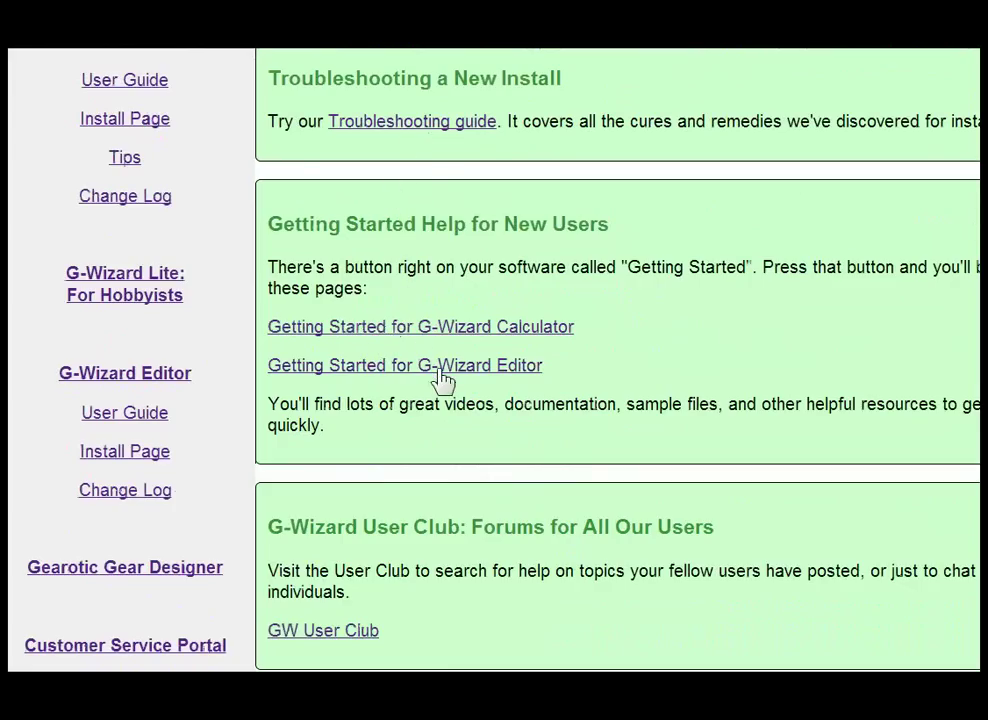
scroll(700, 358, "down", 3)
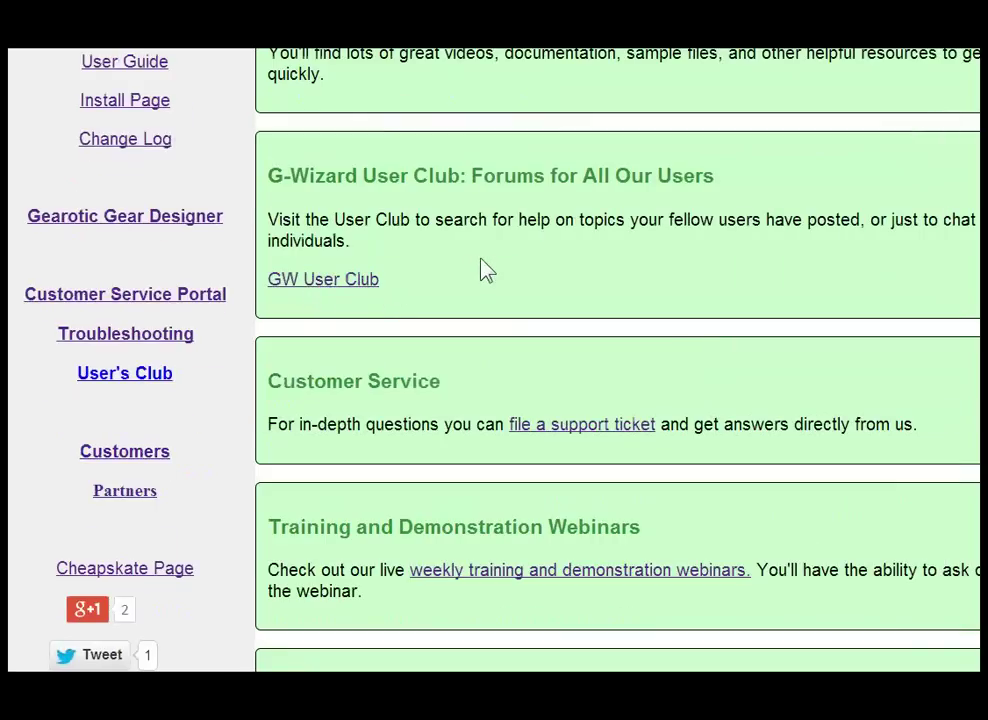
scroll(481, 268, "down", 2)
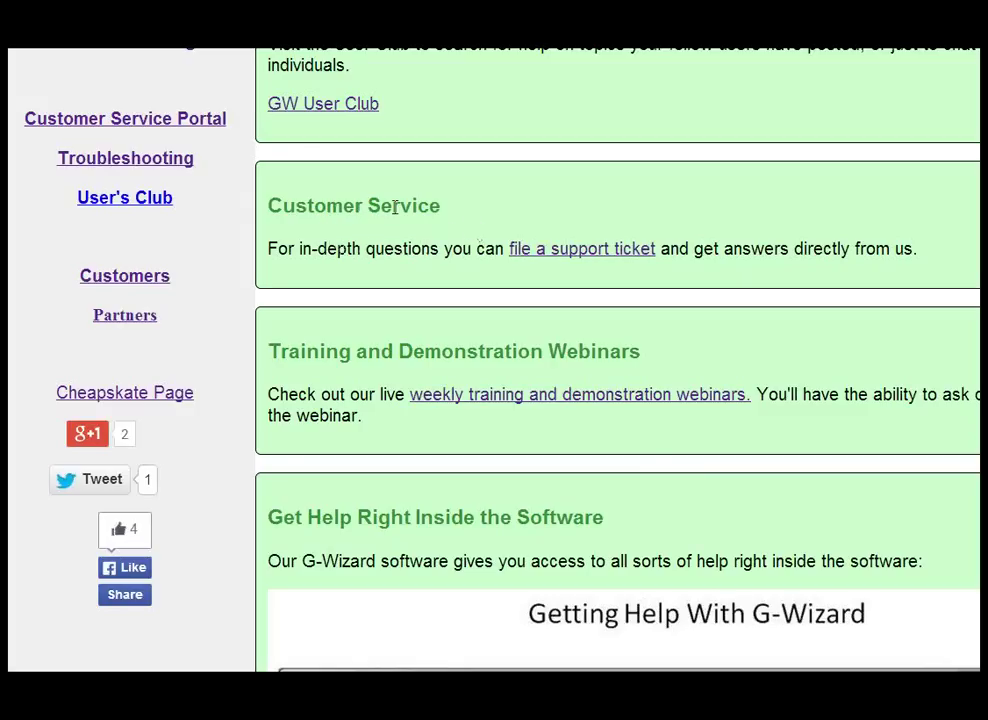
scroll(600, 250, "down", 3)
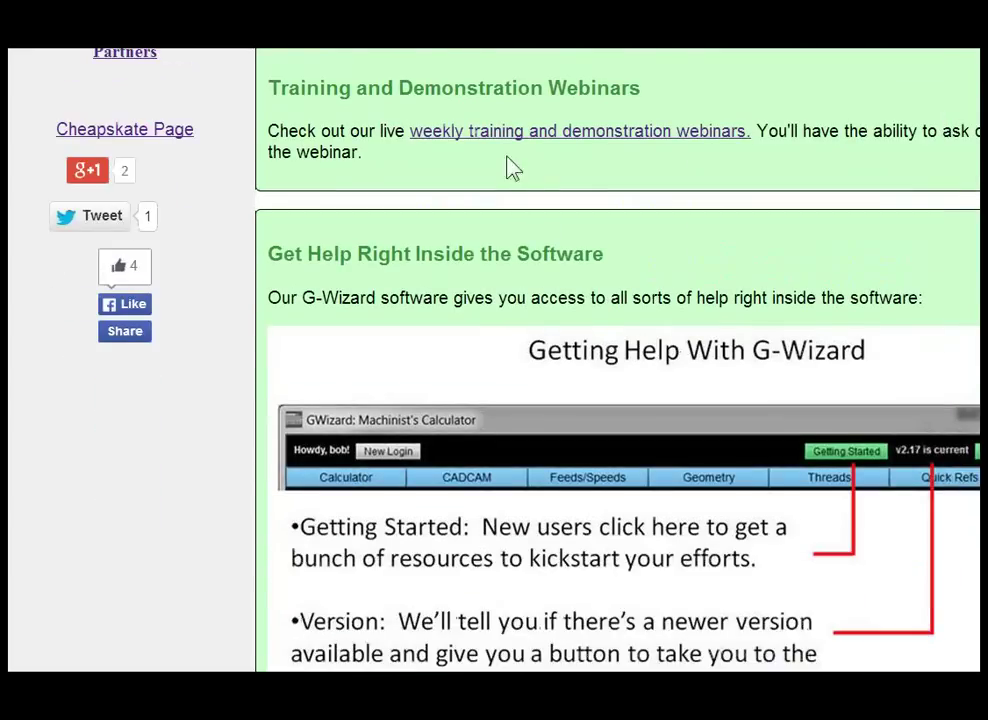
scroll(732, 214, "up", 5)
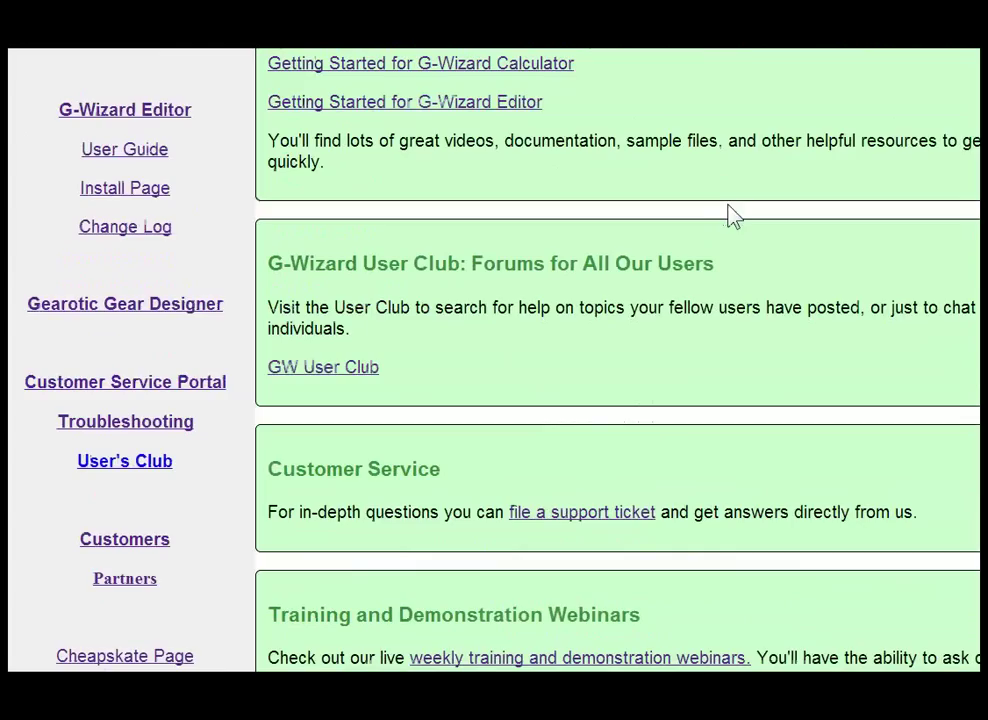
scroll(661, 262, "up", 8)
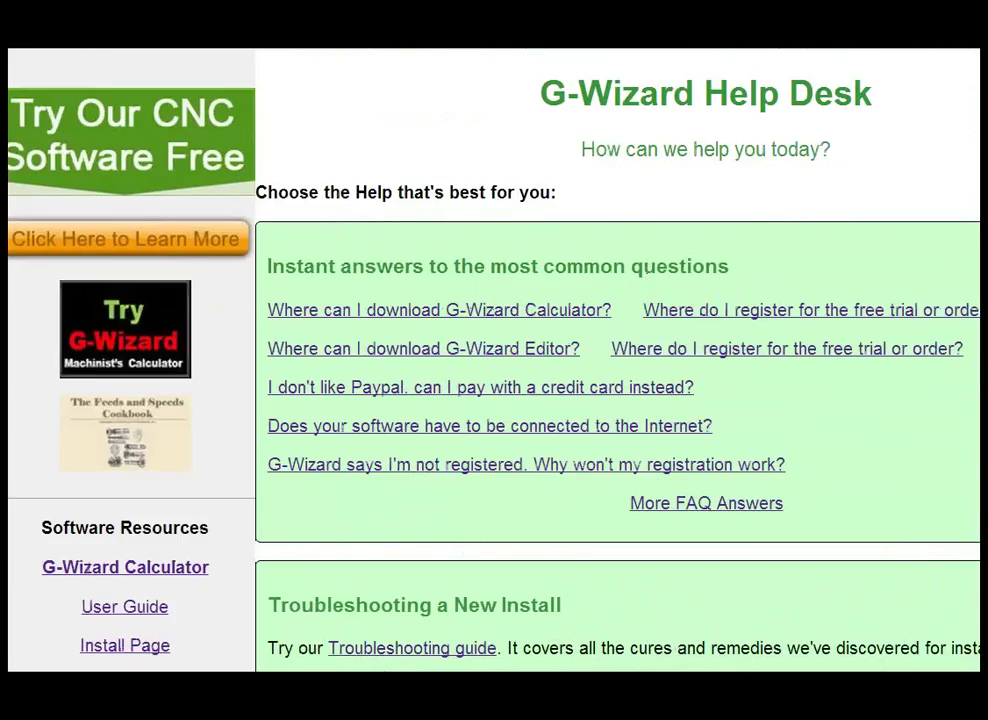
Switch to GWizard: Machinist's Calculator, show its basic calculator, and enlarge the window on its outer edges
left_click(441, 668)
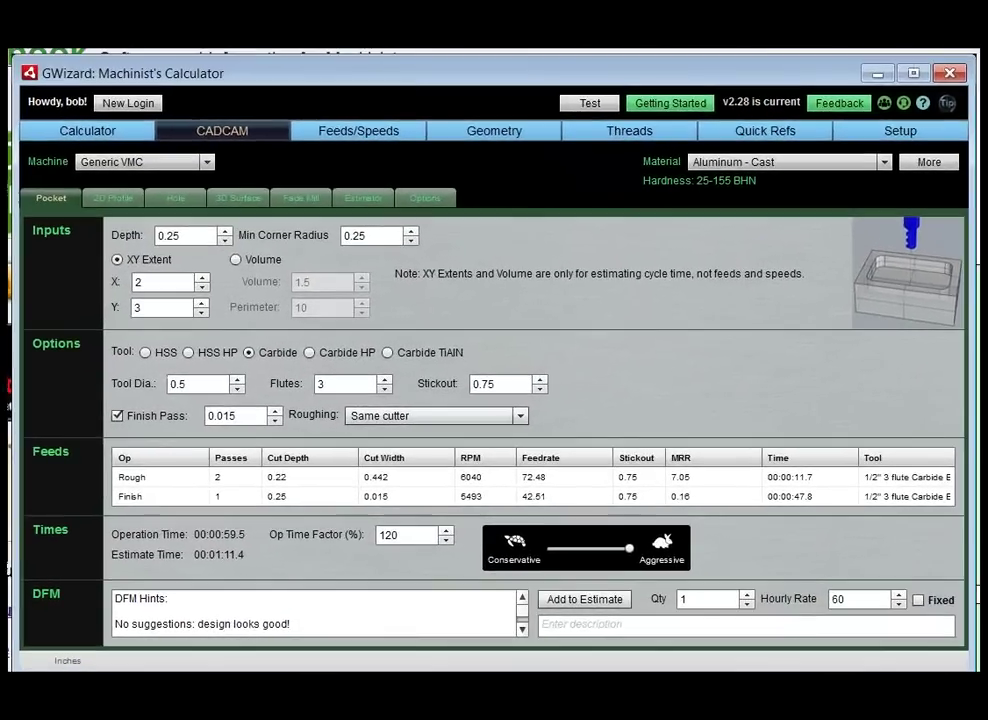
left_click(113, 139)
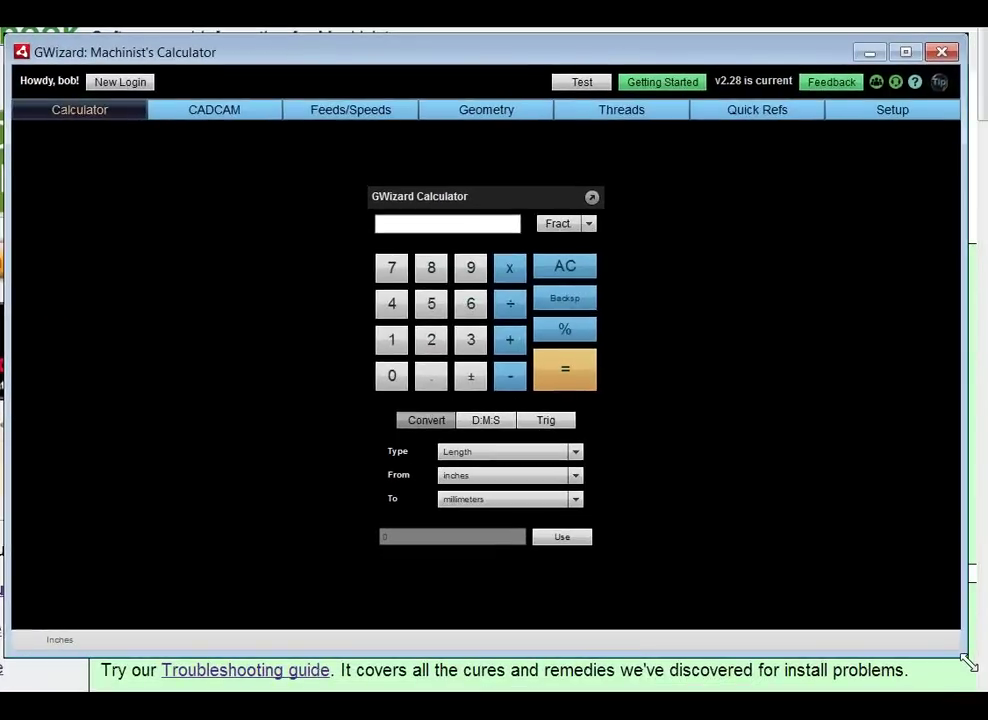
left_click_drag(975, 689, 981, 689)
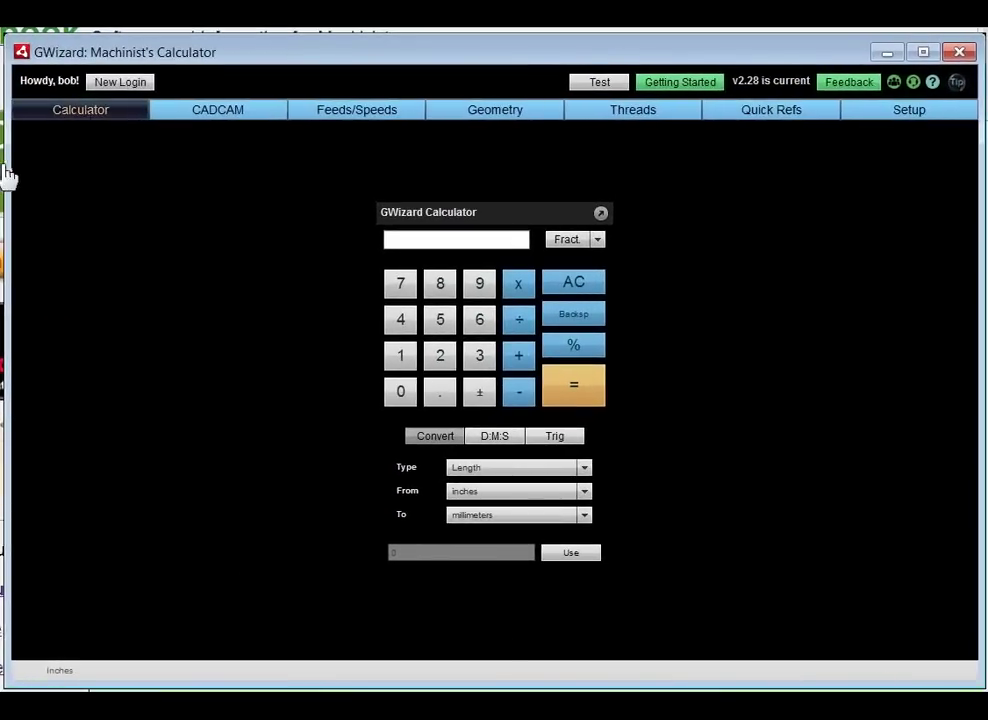
left_click_drag(10, 168, 5, 166)
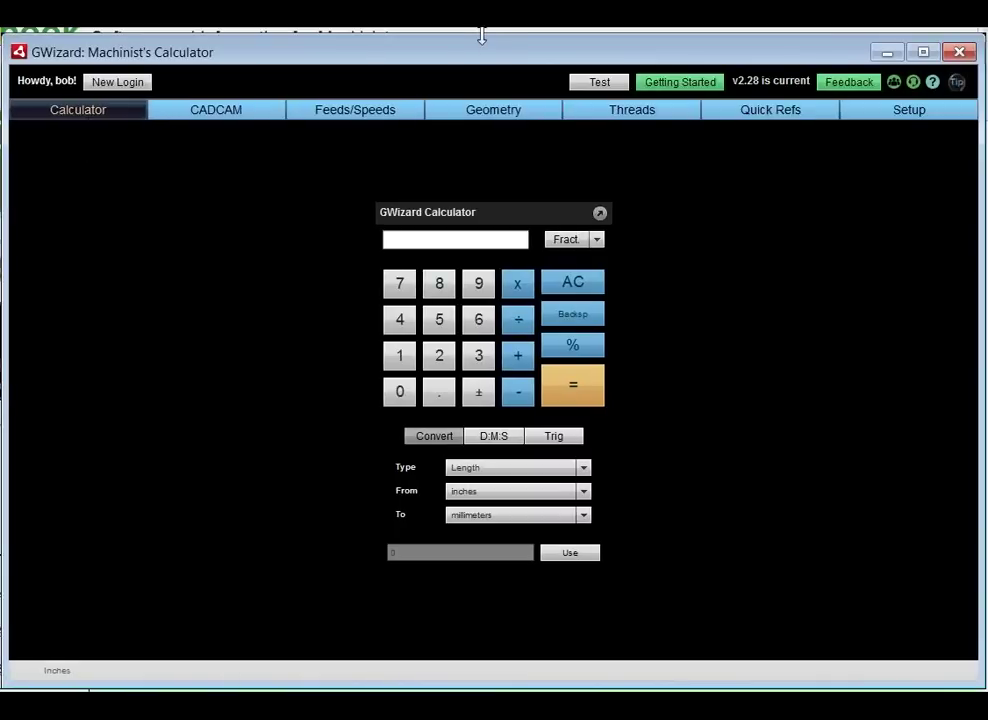
left_click_drag(482, 35, 482, 33)
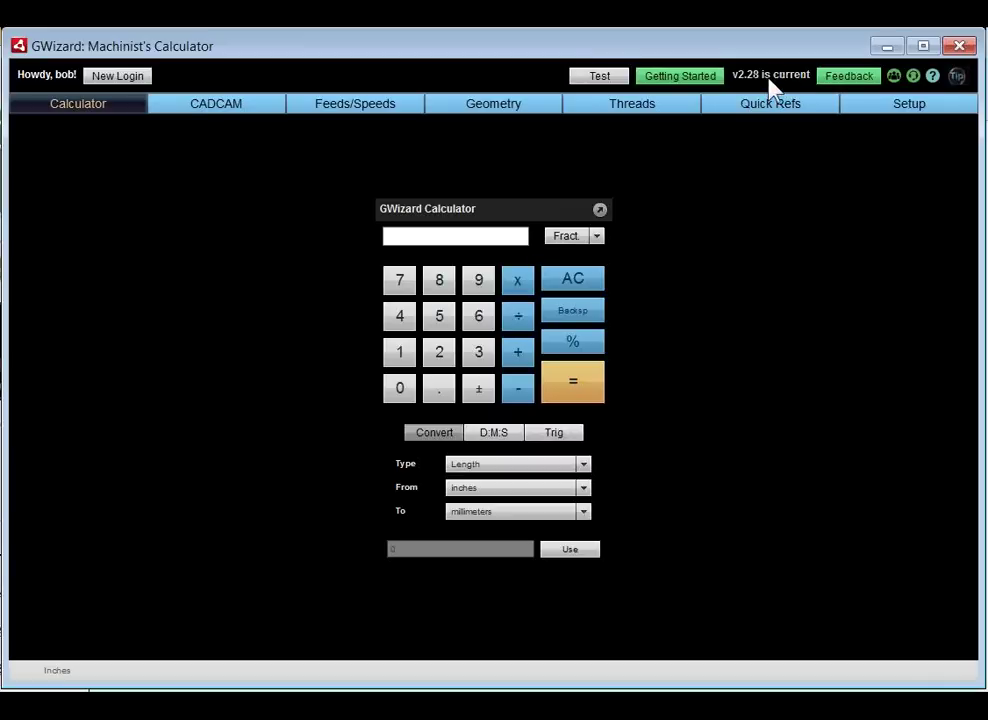
View the product feedback survey and the tip window, closing each without submitting or changing anything
left_click(849, 80)
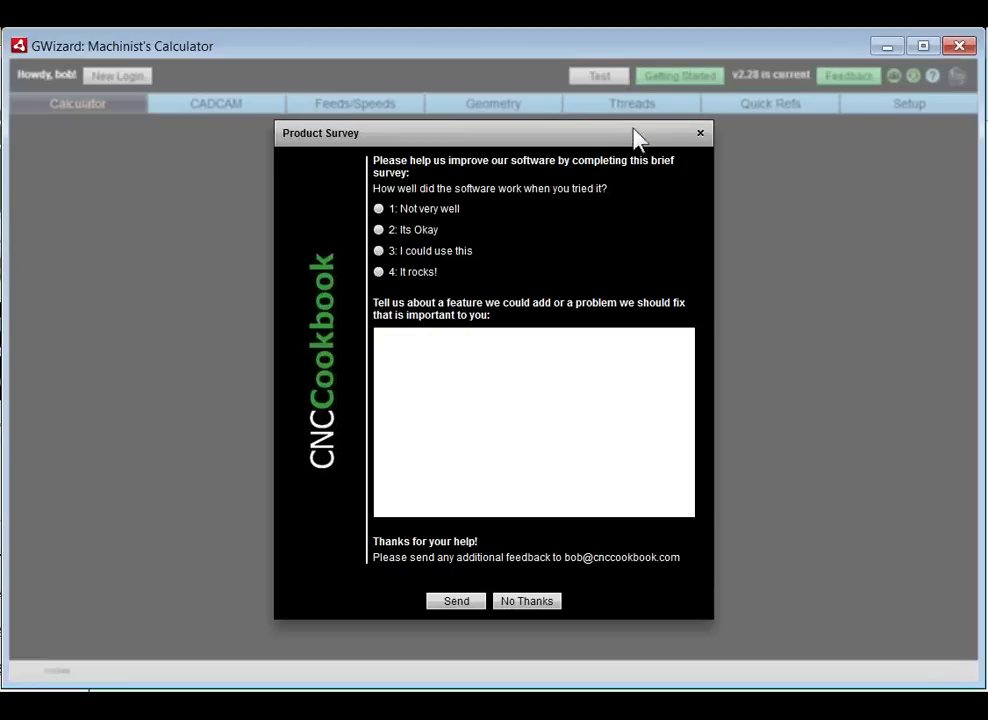
left_click(701, 134)
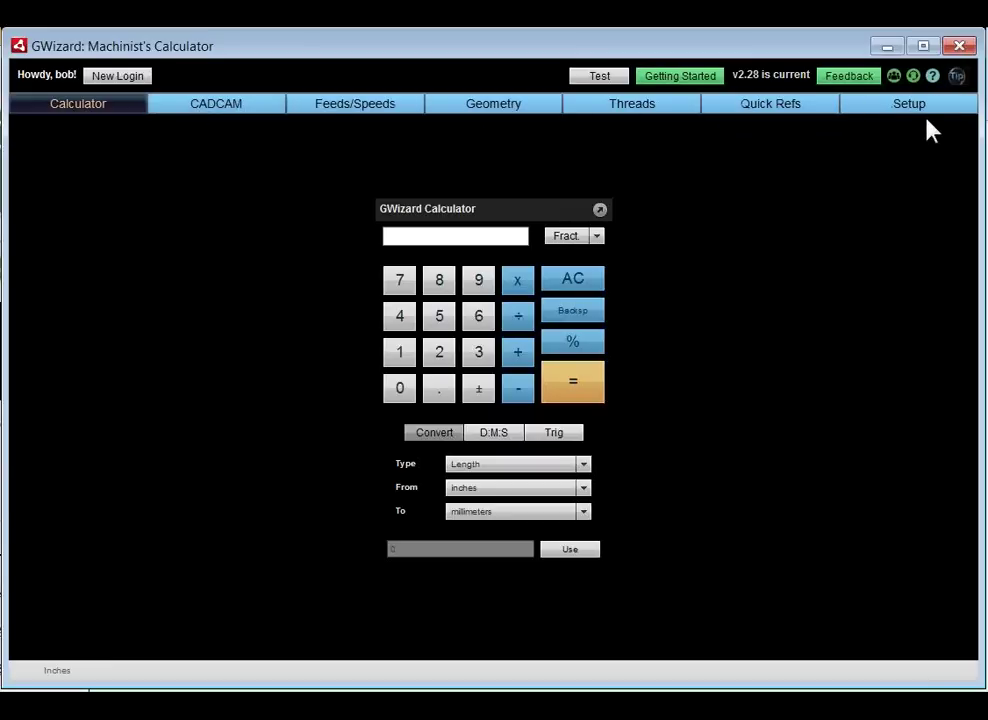
left_click(956, 77)
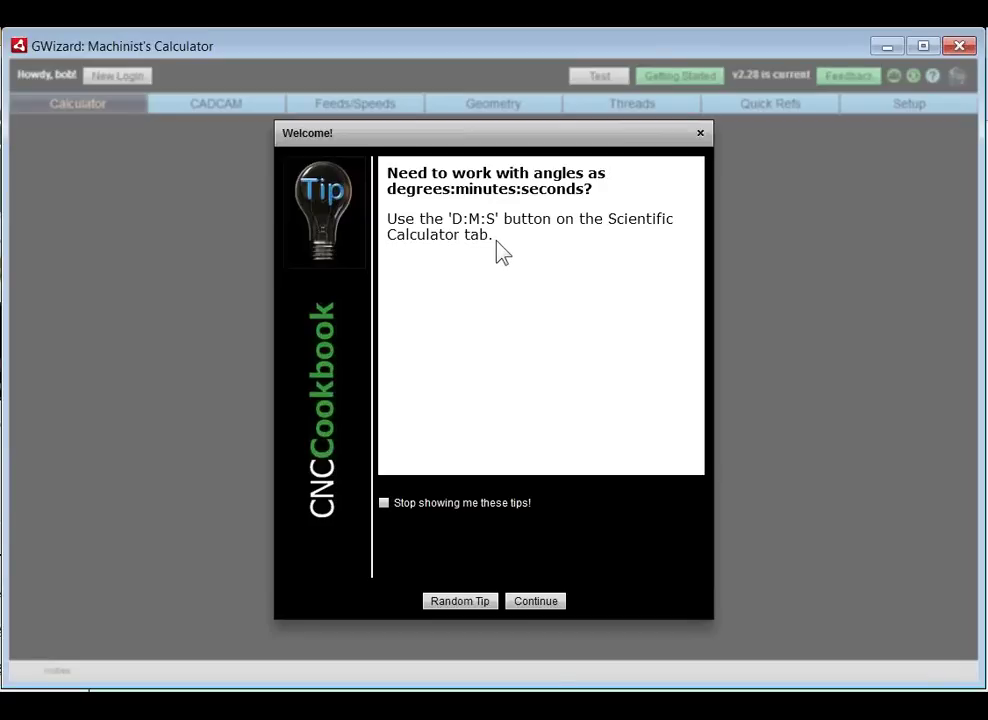
left_click(700, 135)
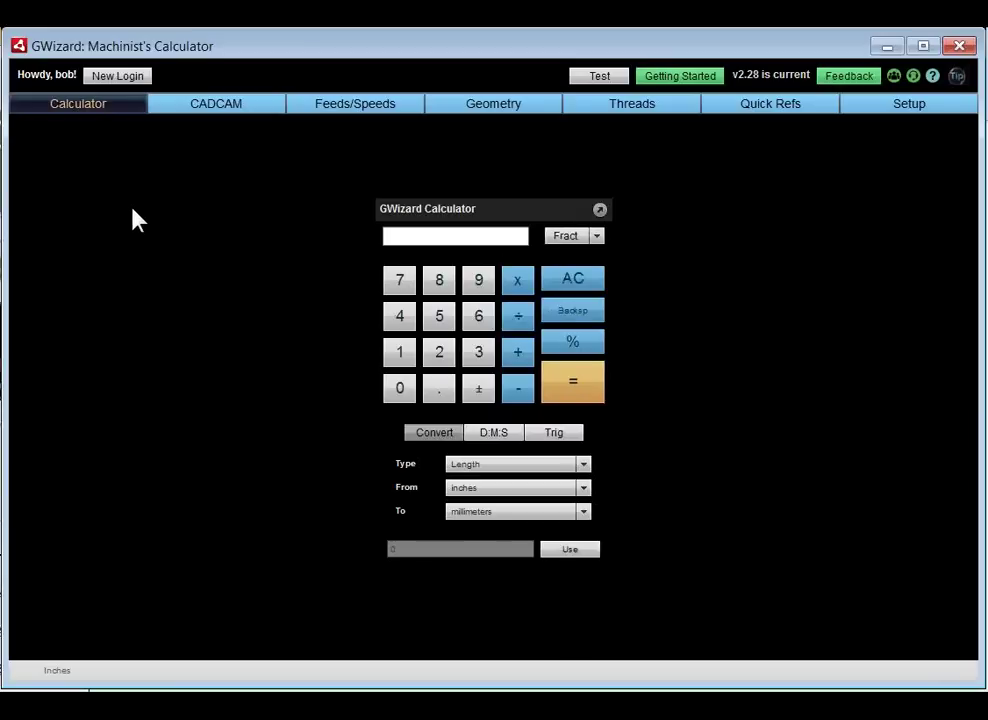
Look over the CADCAM pocket calculator and the Feeds/Speeds calculator
left_click(205, 106)
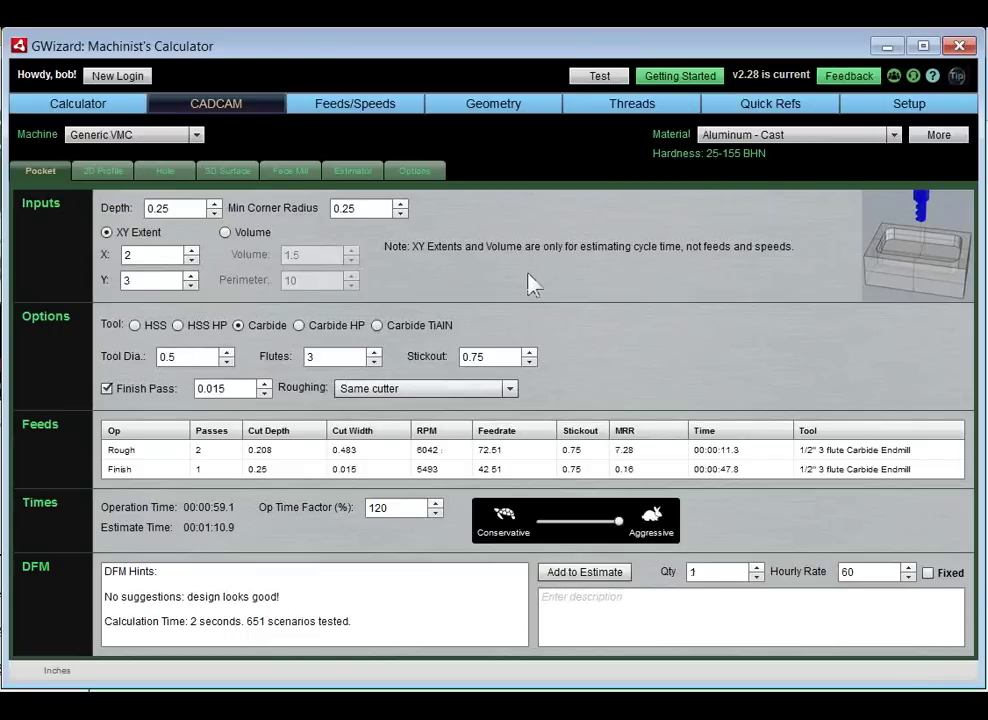
left_click(368, 108)
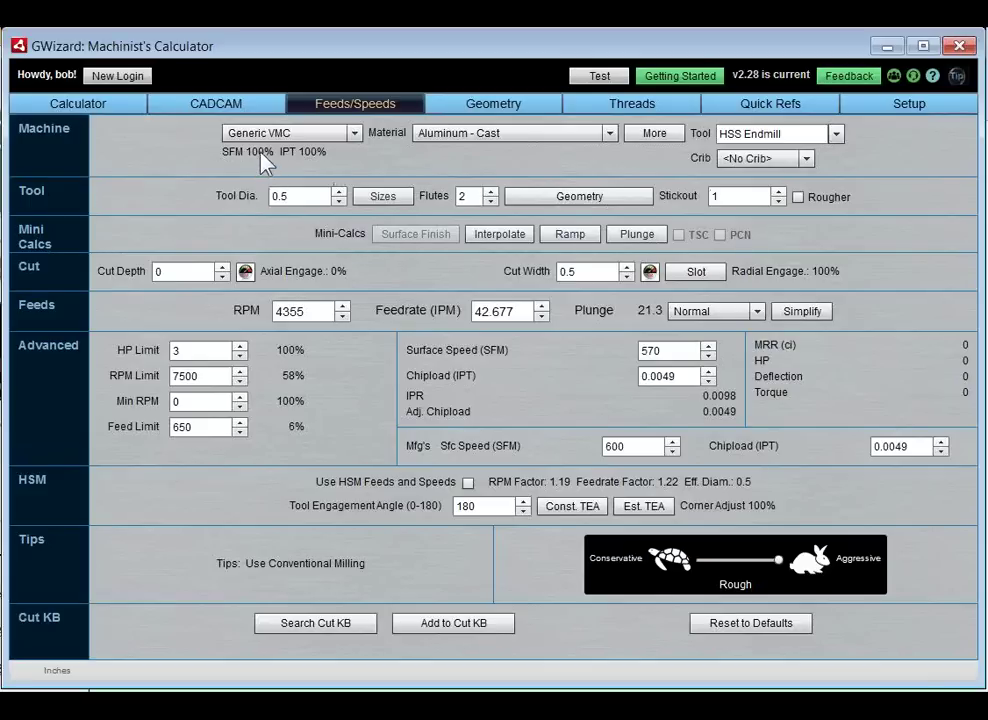
Solve a right triangle in the Geometry calculators with side A set to 2 and side B set to 3
left_click(503, 108)
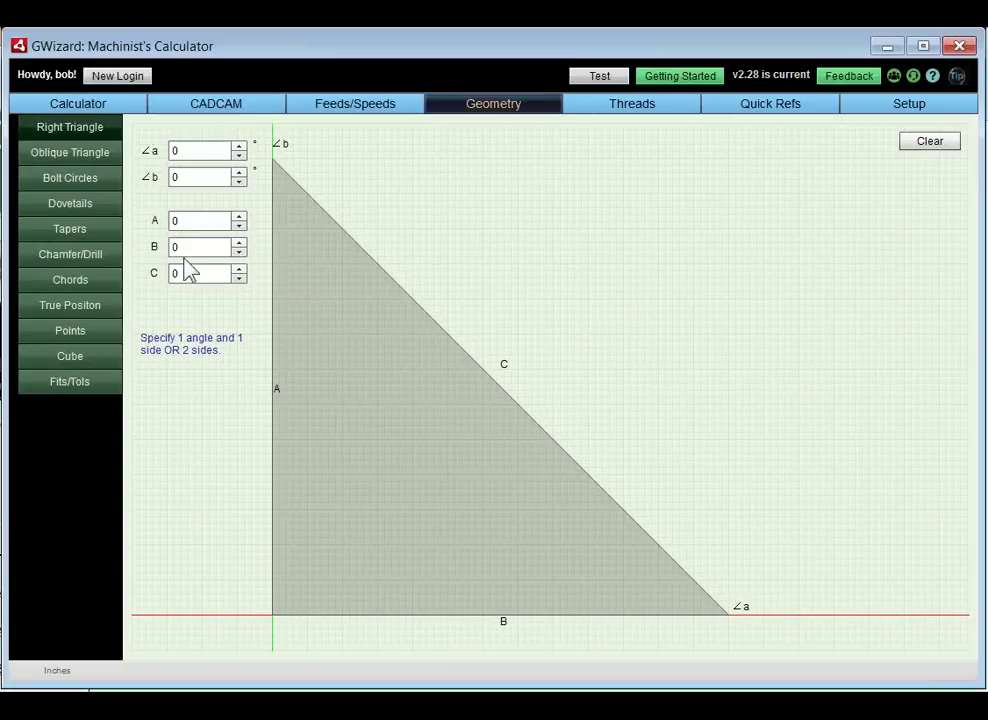
left_click(192, 225)
type("2")
left_click(196, 247)
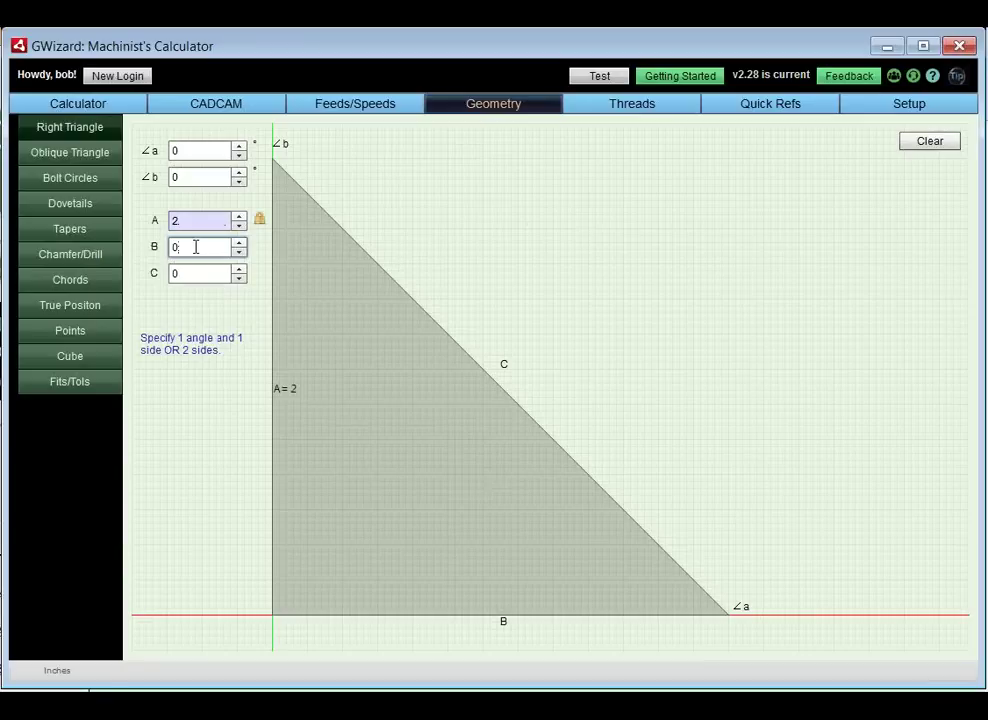
type("3")
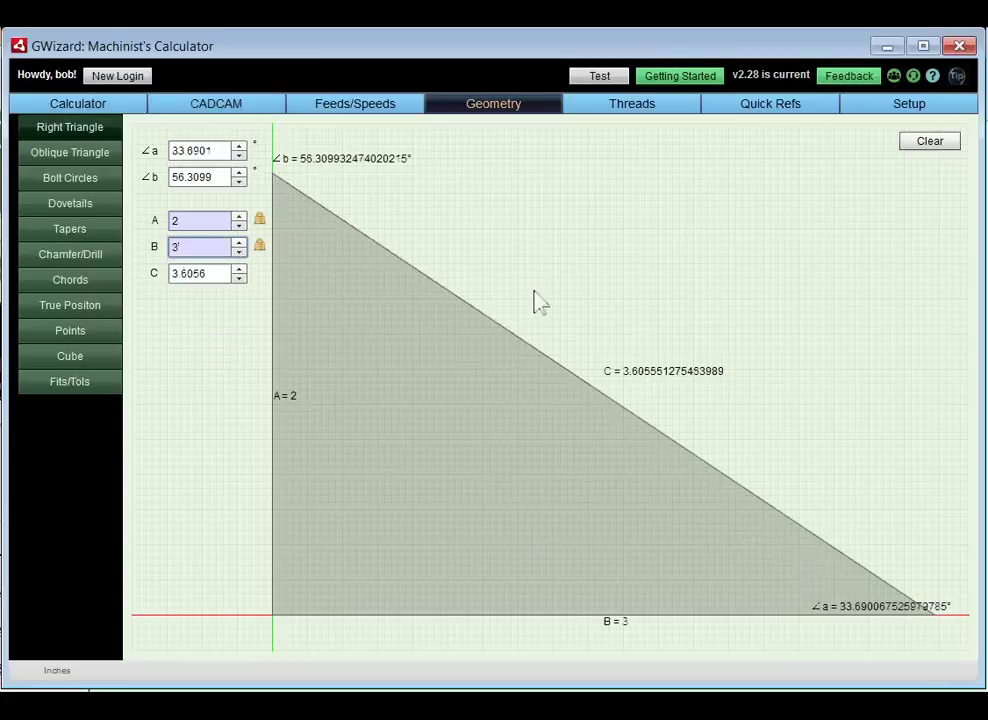
Look through the oblique triangle, bolt circle, dovetail and taper geometry calculators
left_click(73, 158)
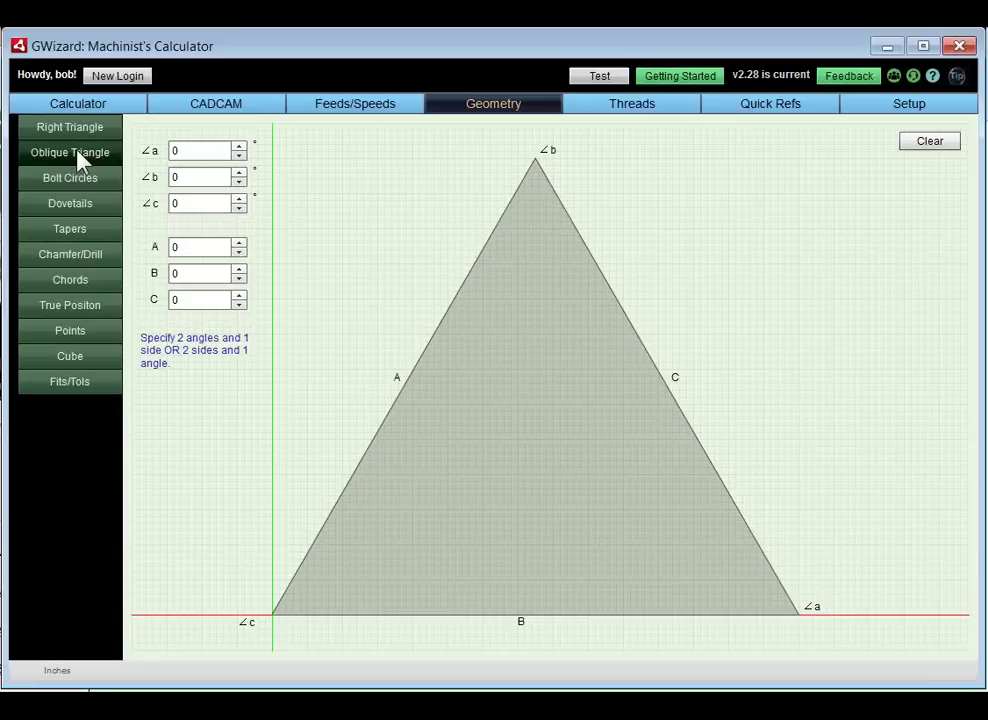
left_click(75, 182)
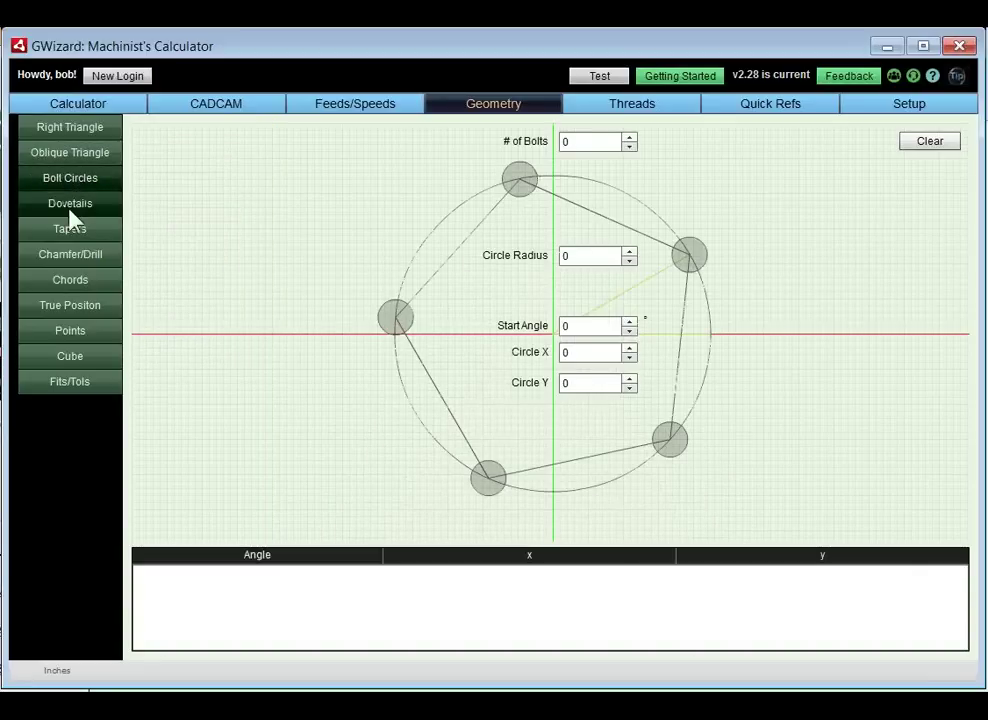
left_click(72, 208)
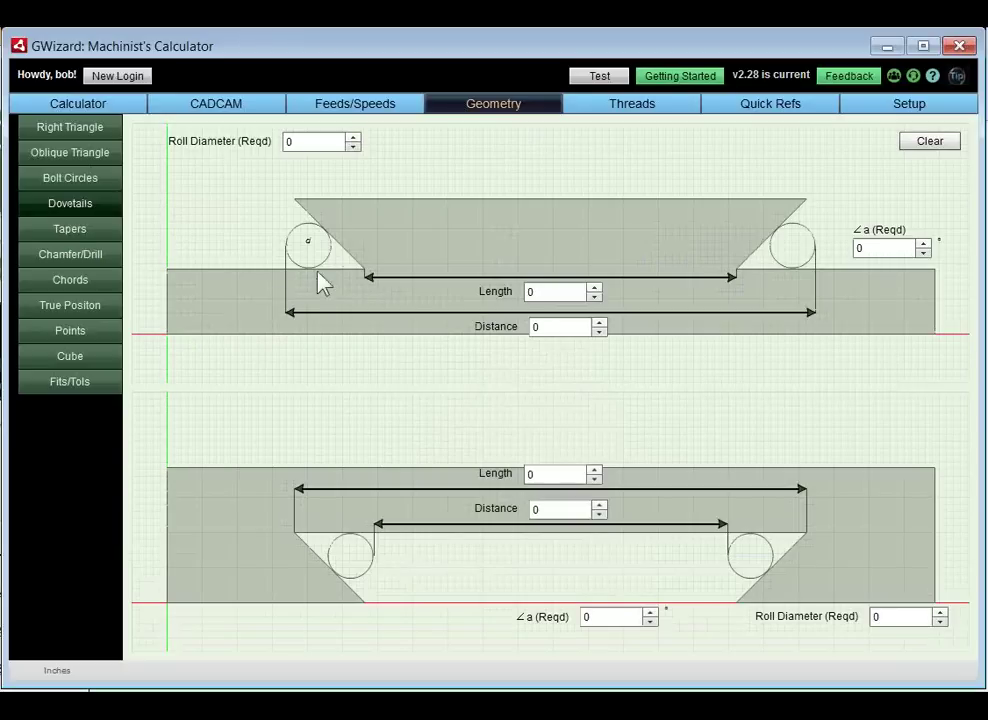
left_click(74, 236)
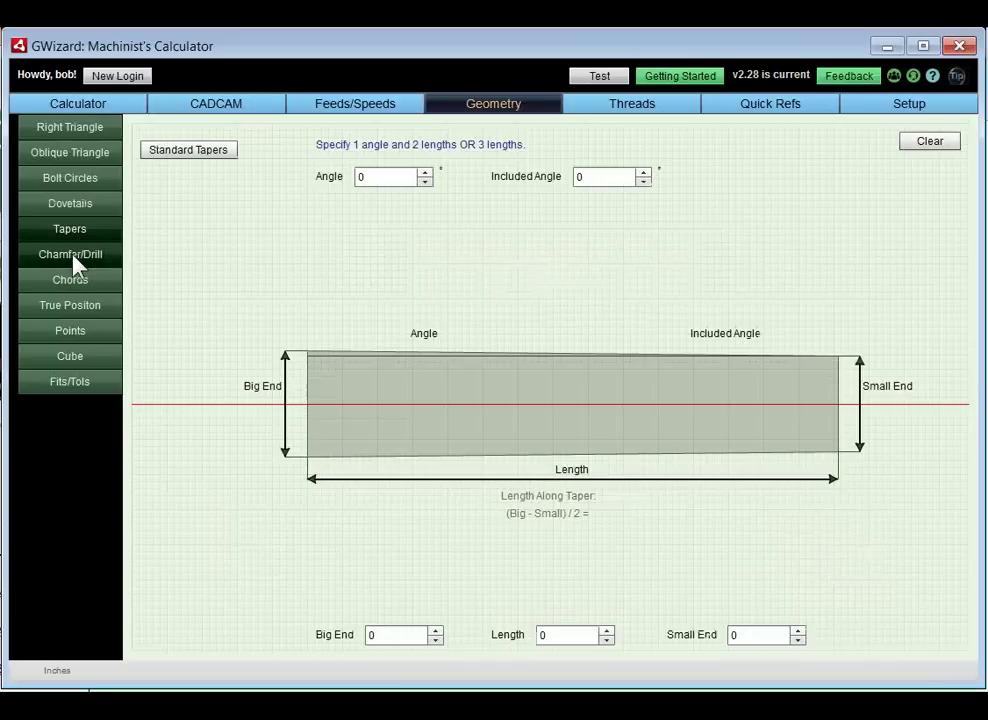
Examine the chamfer and drill calculators for center drill, spot drill, twist drill and countersink, ending on the center drill
left_click(75, 258)
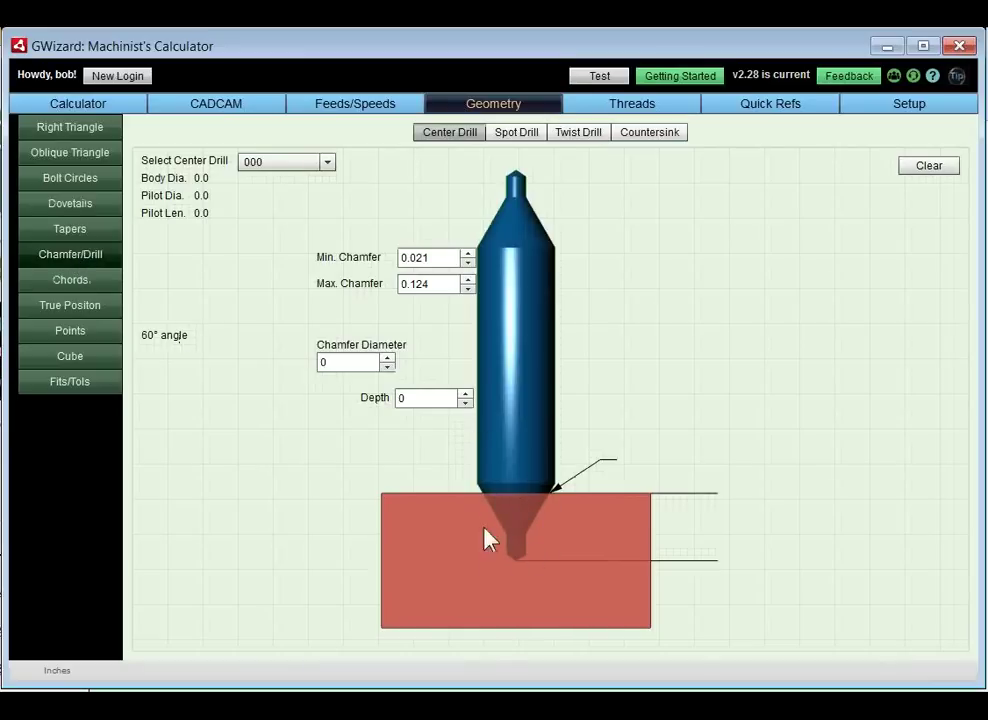
left_click(526, 134)
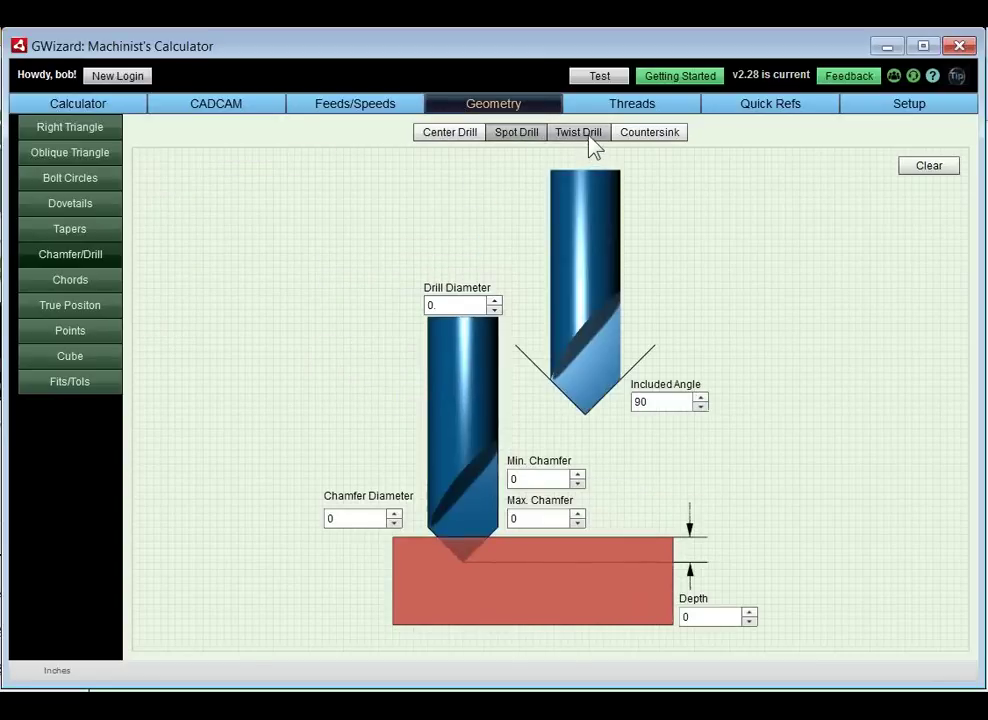
left_click(591, 145)
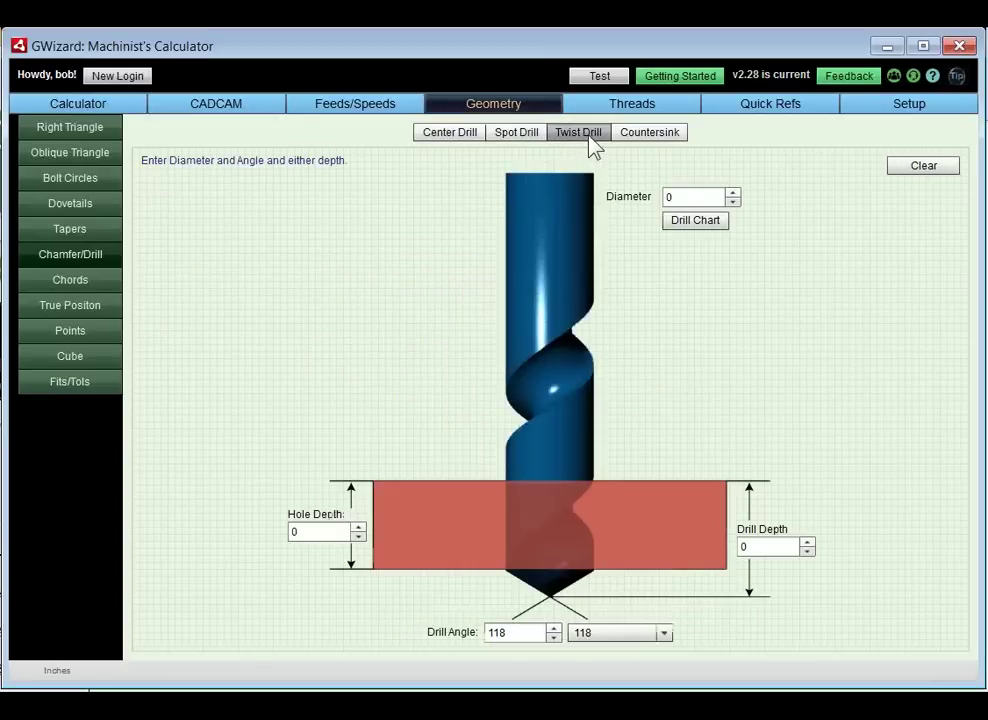
left_click(646, 144)
left_click(430, 145)
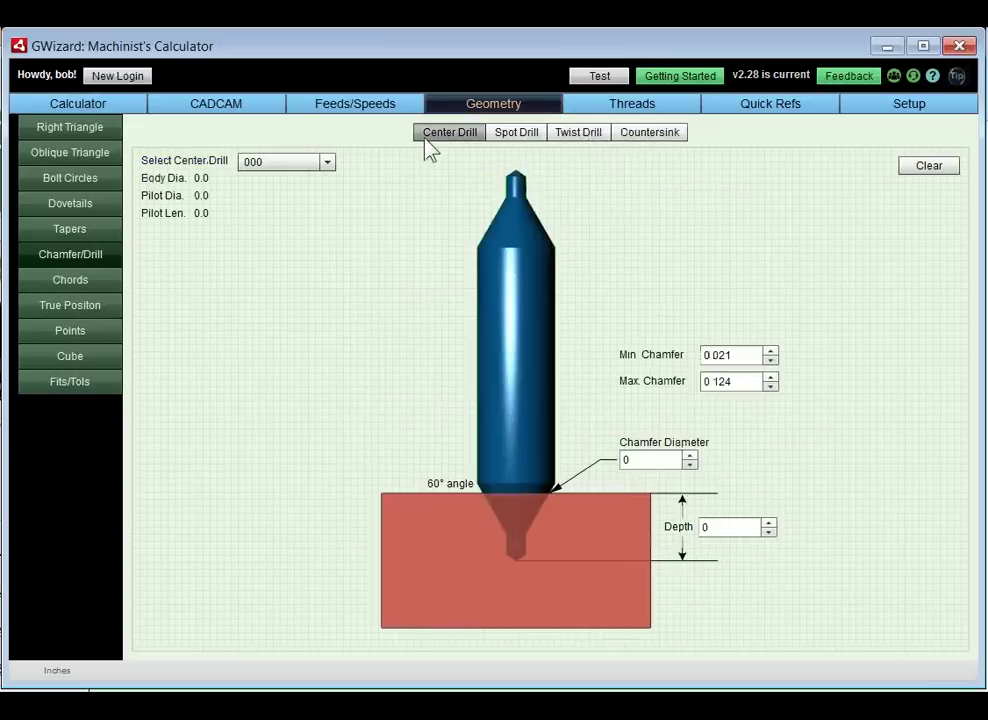
View the chords, Turner's cube, and fits and tolerances calculators, ending back on the right triangle
left_click(80, 281)
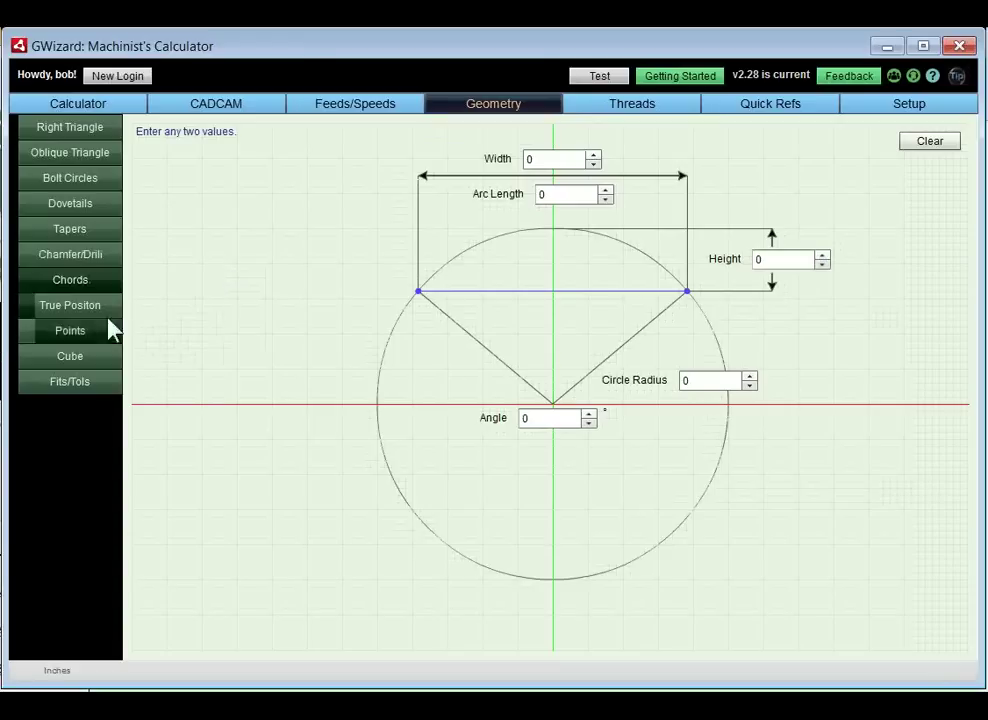
left_click(74, 360)
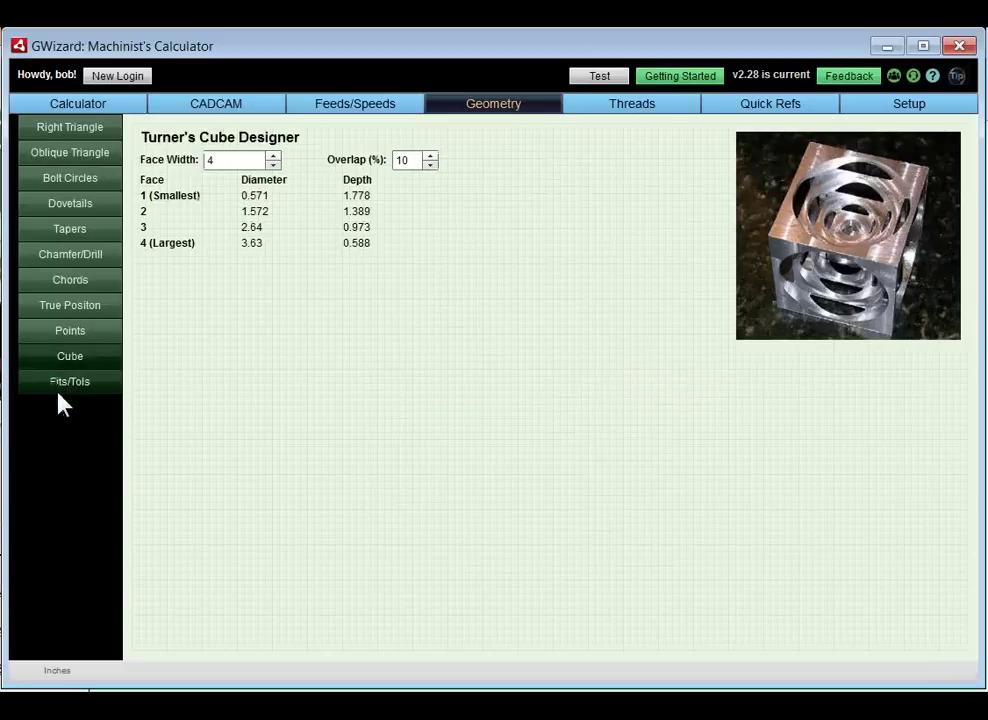
left_click(62, 385)
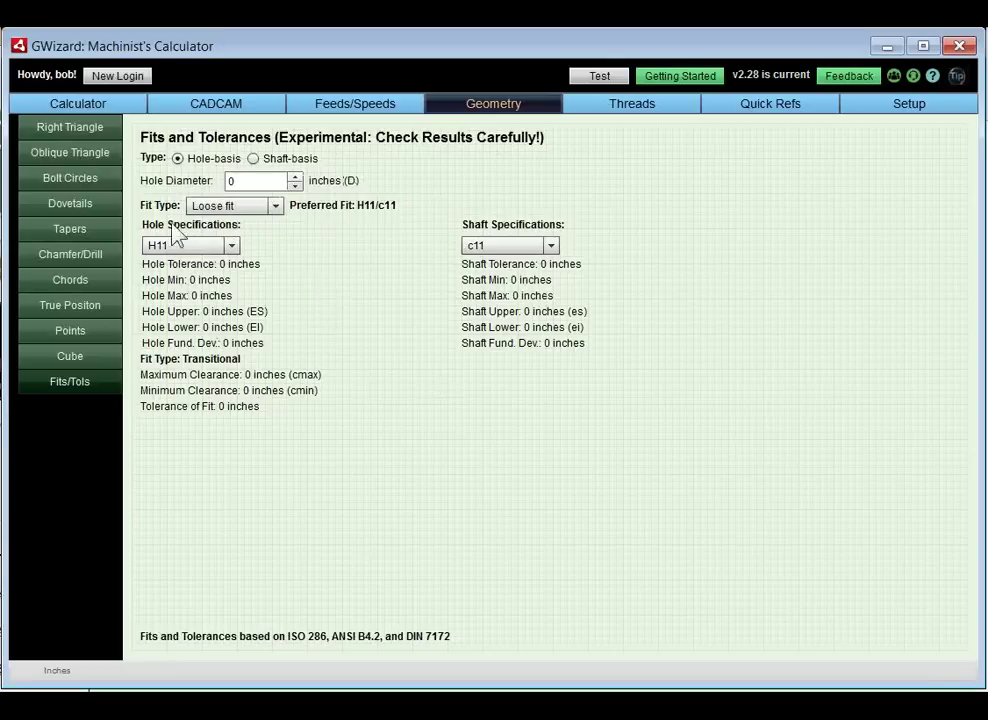
left_click(71, 134)
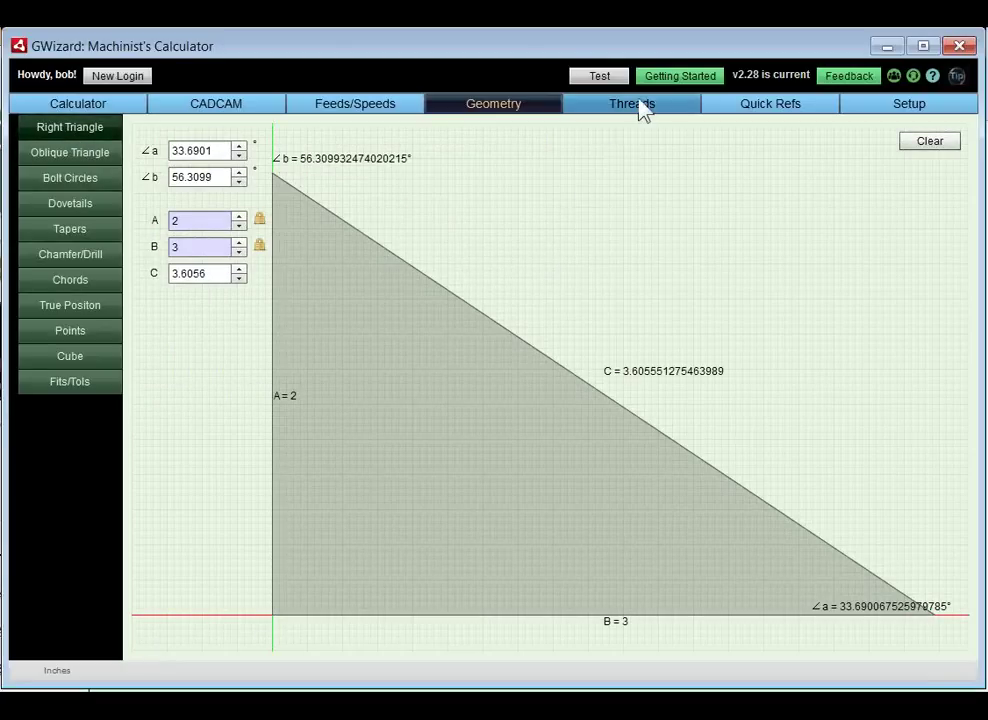
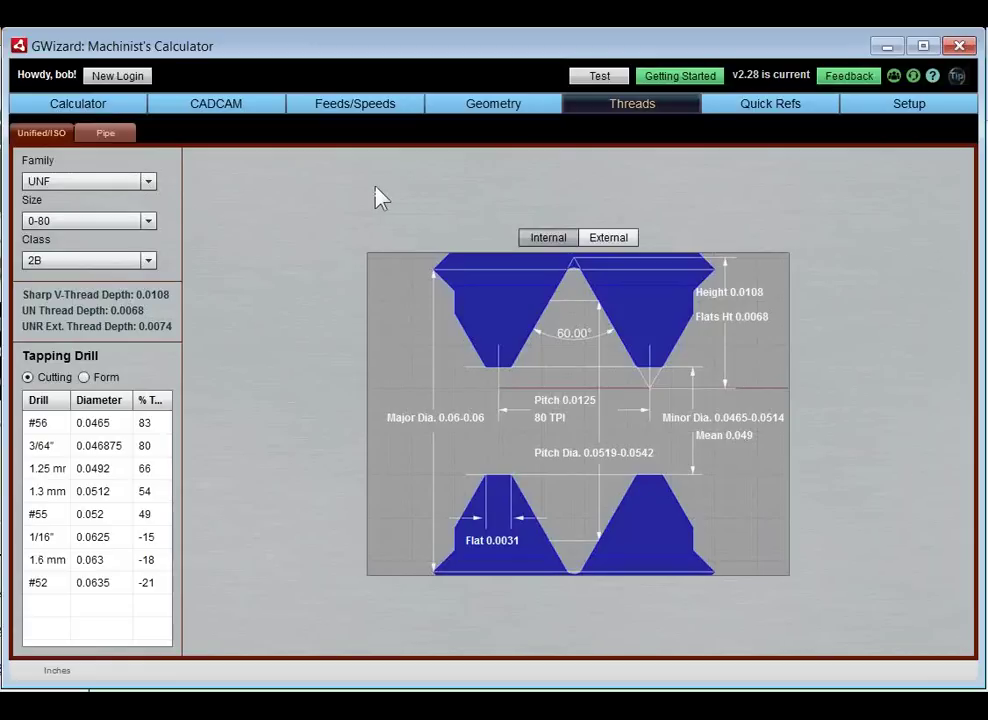
Browse the available thread families for Unified/ISO threads in the Threads calculator, keeping UNF selected
left_click(150, 183)
mouse_move(152, 229)
left_mouse_down()
mouse_move(152, 273)
mouse_move(155, 233)
left_mouse_up()
left_click(153, 192)
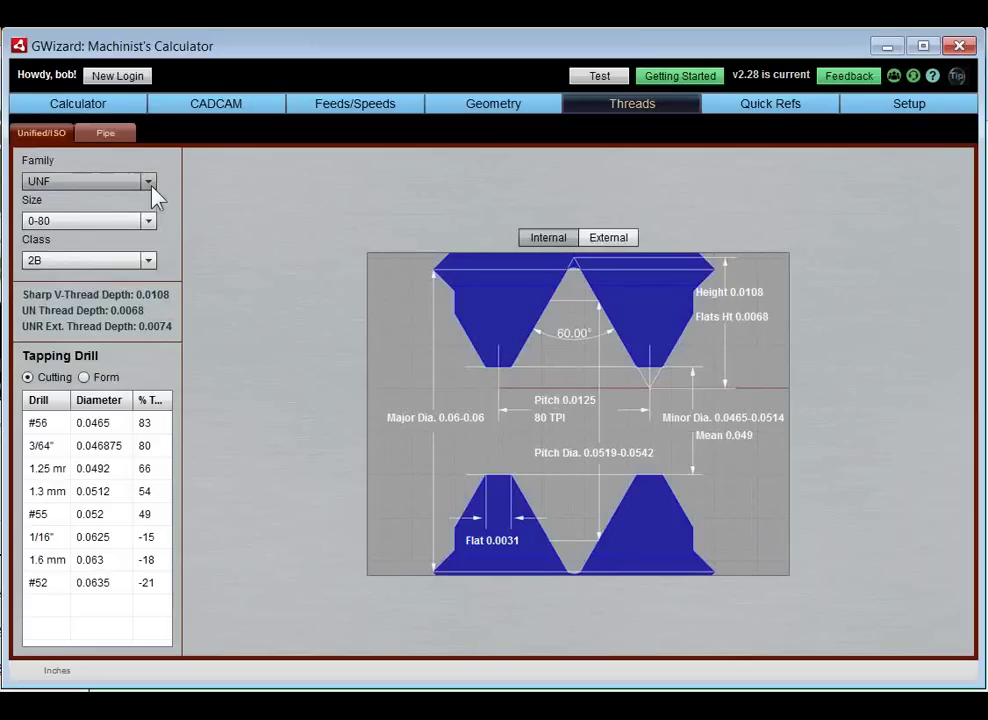
Review the tapping drill options for the 0-80 UNF thread
left_click(100, 377)
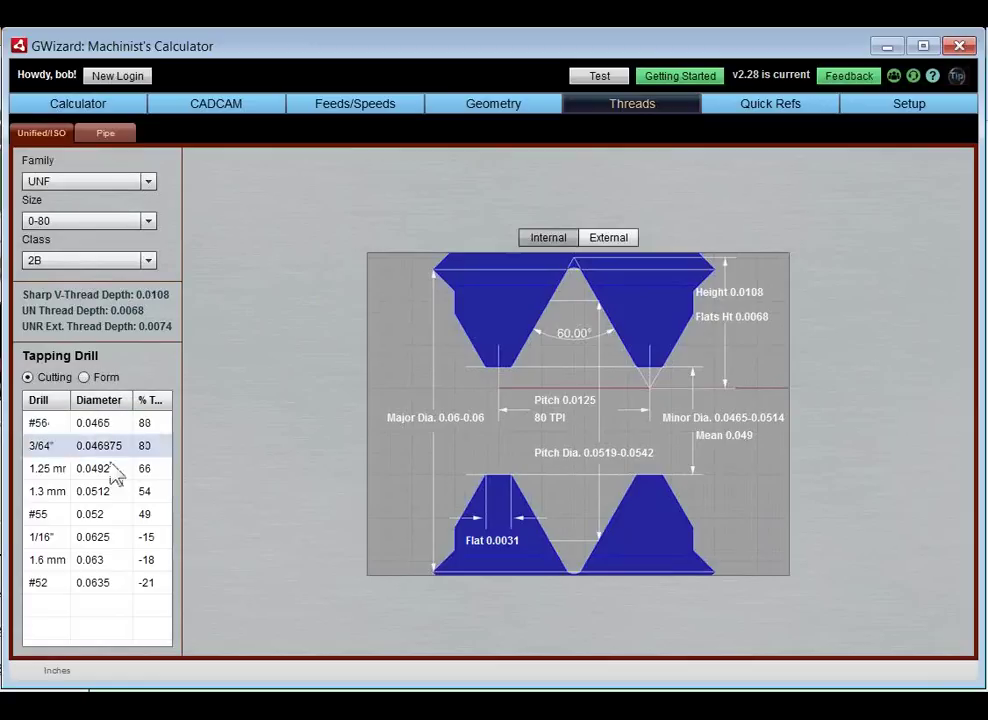
mouse_move(99, 595)
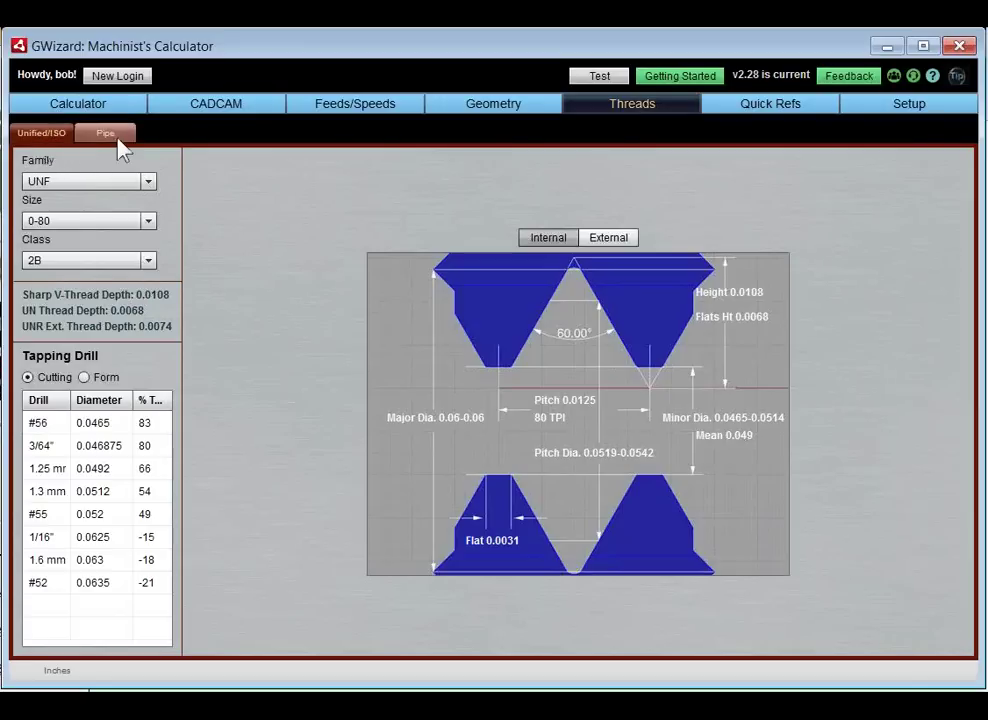
Look through the quick references for drill sizes, fasteners, stock weights and thermal expansion
left_click(772, 104)
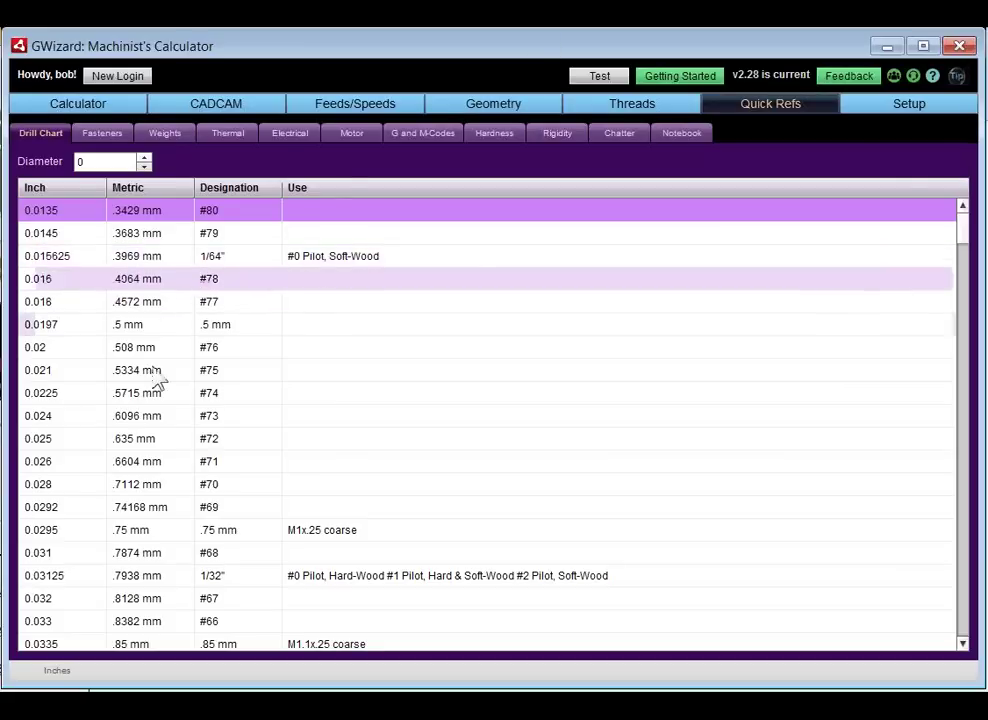
left_click(100, 137)
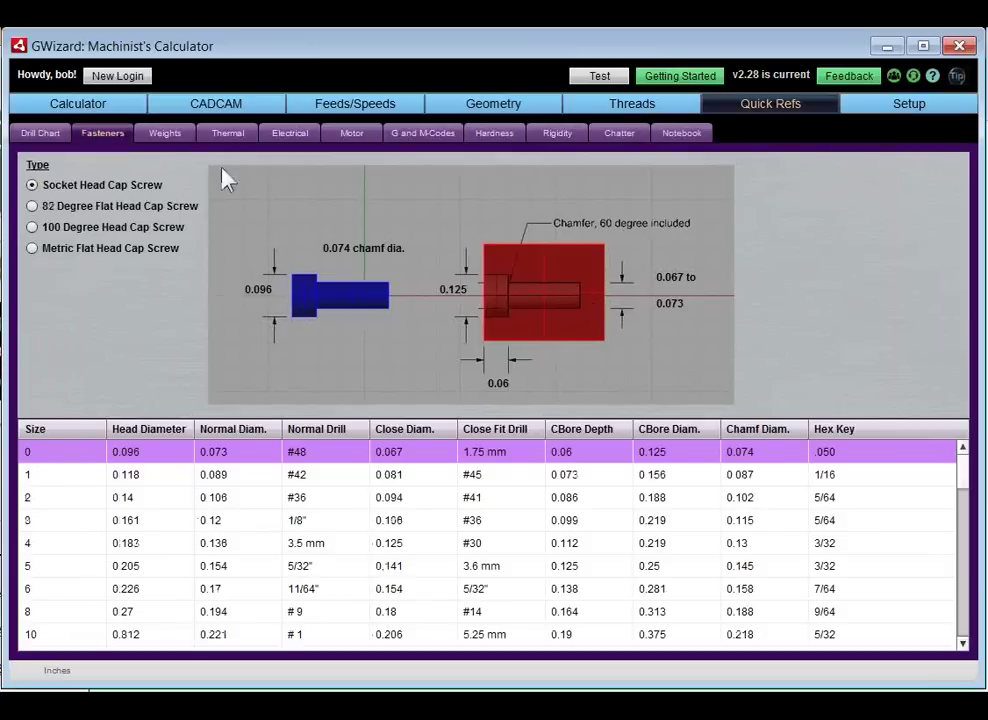
left_click(168, 139)
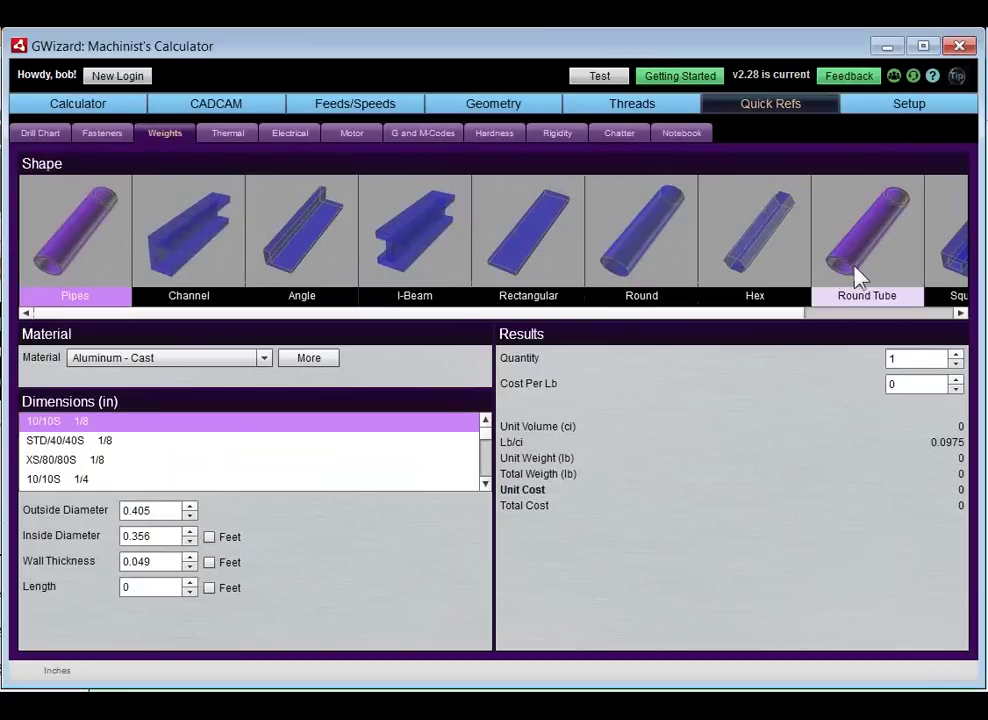
left_click(231, 142)
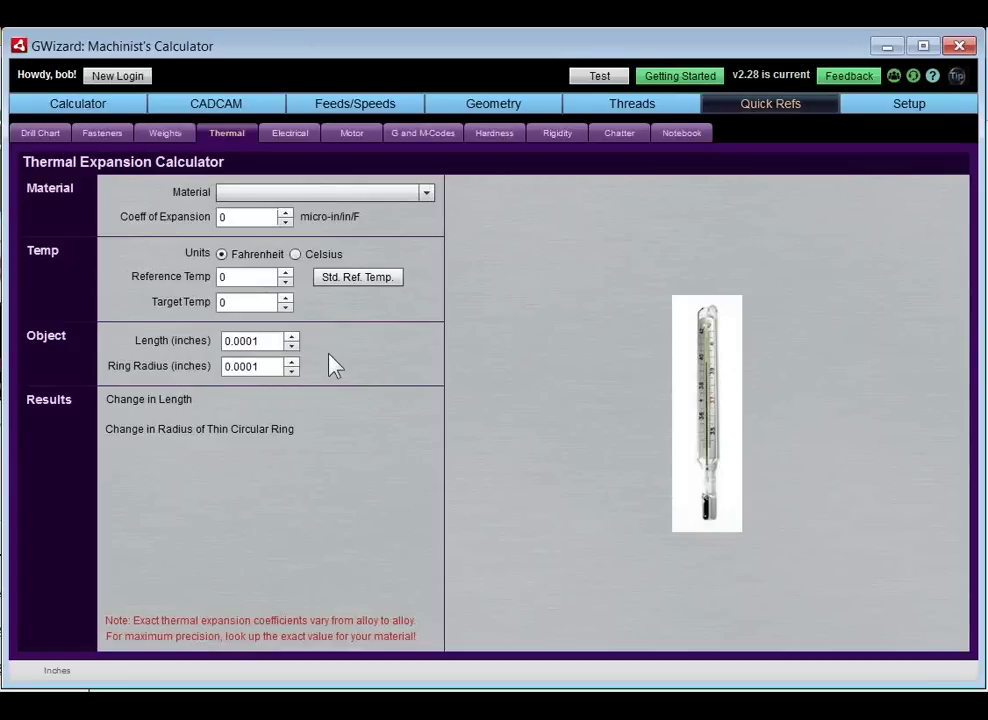
View the Ohms/Power and resistor color code calculators, followed by the CNC servo/stepper motor calculations
left_click(289, 145)
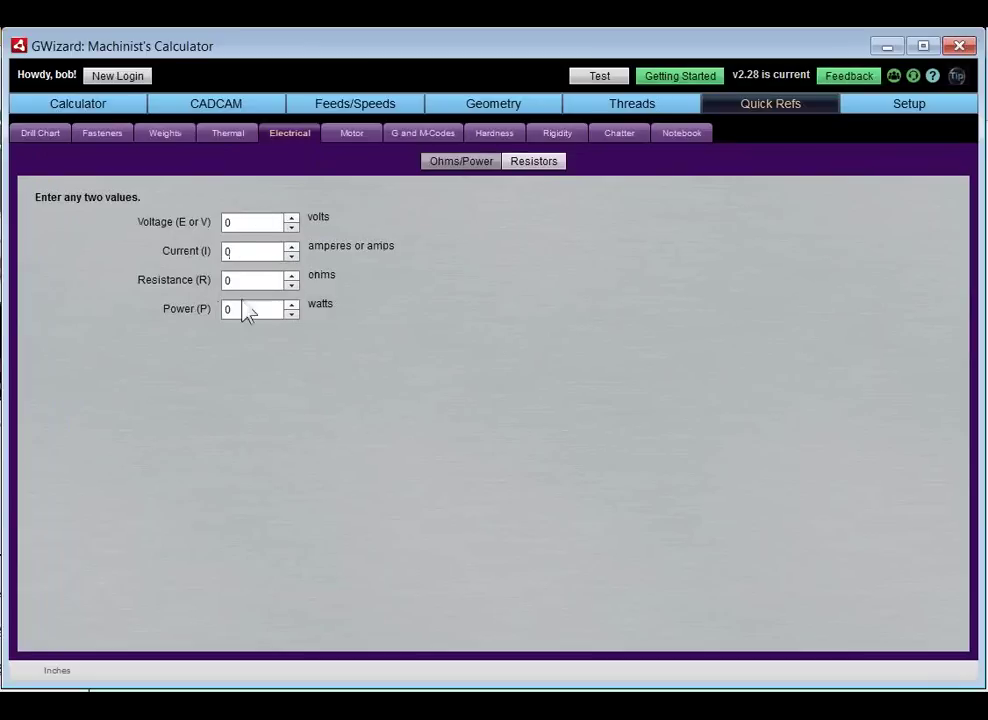
left_click(243, 251)
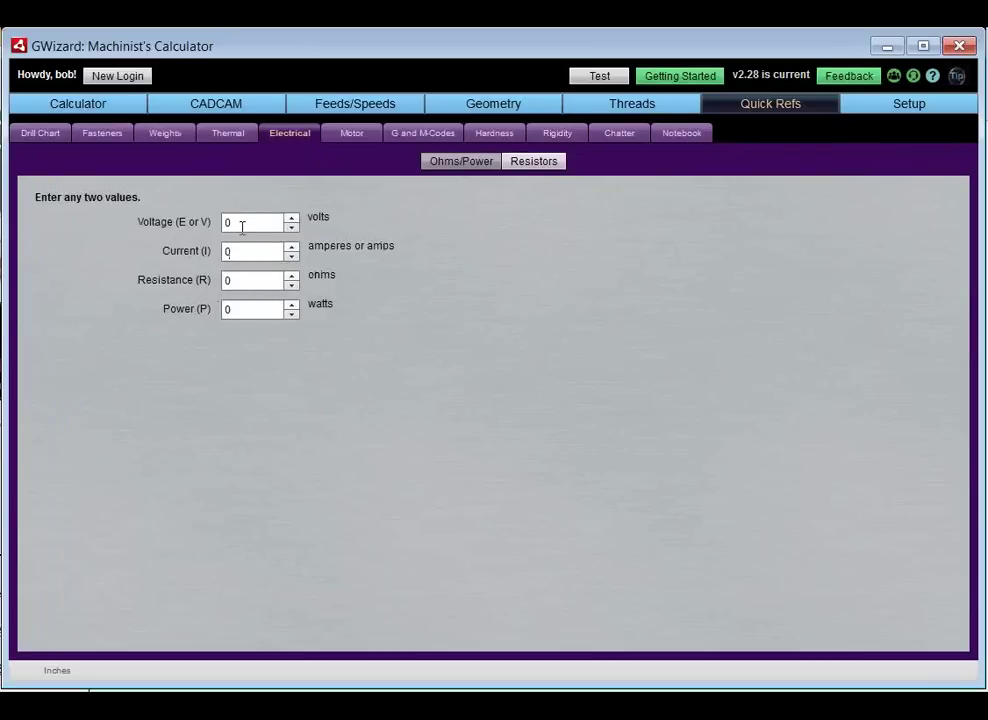
left_click(536, 163)
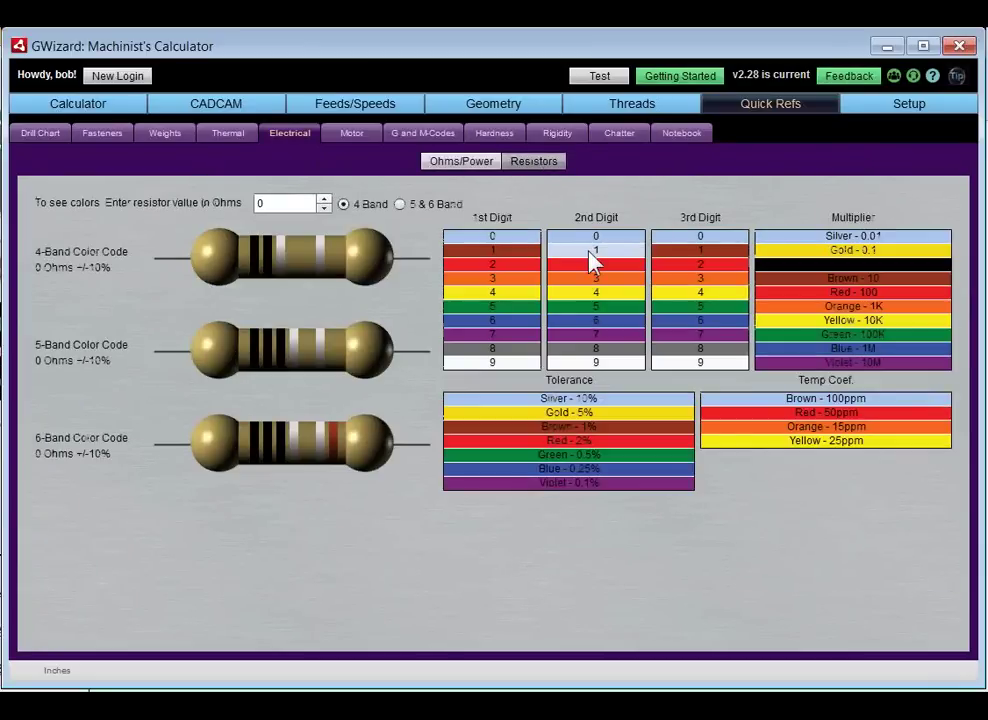
left_click(350, 137)
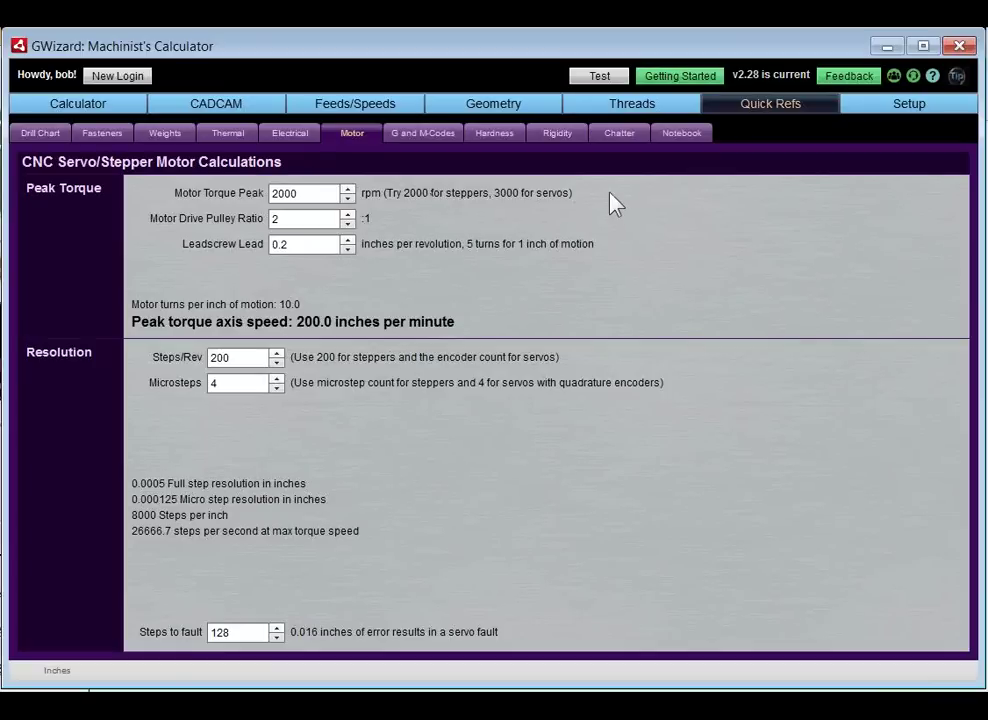
Browse the G-code reference list and the hardness conversion table
left_click(421, 134)
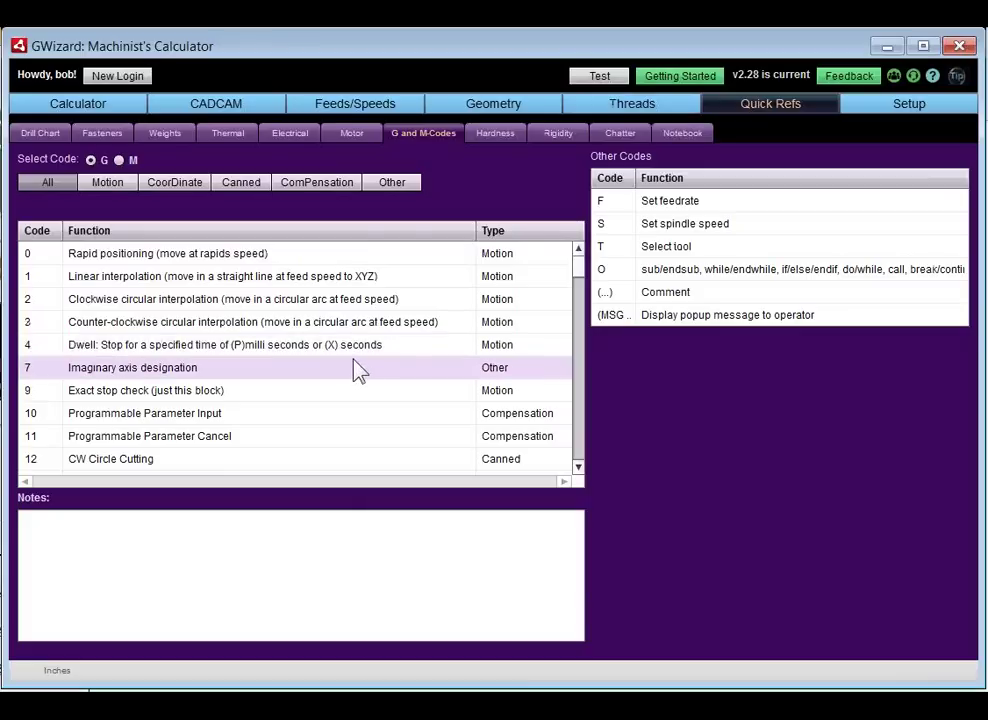
scroll(360, 365, "down", 3)
scroll(360, 362, "up", 3)
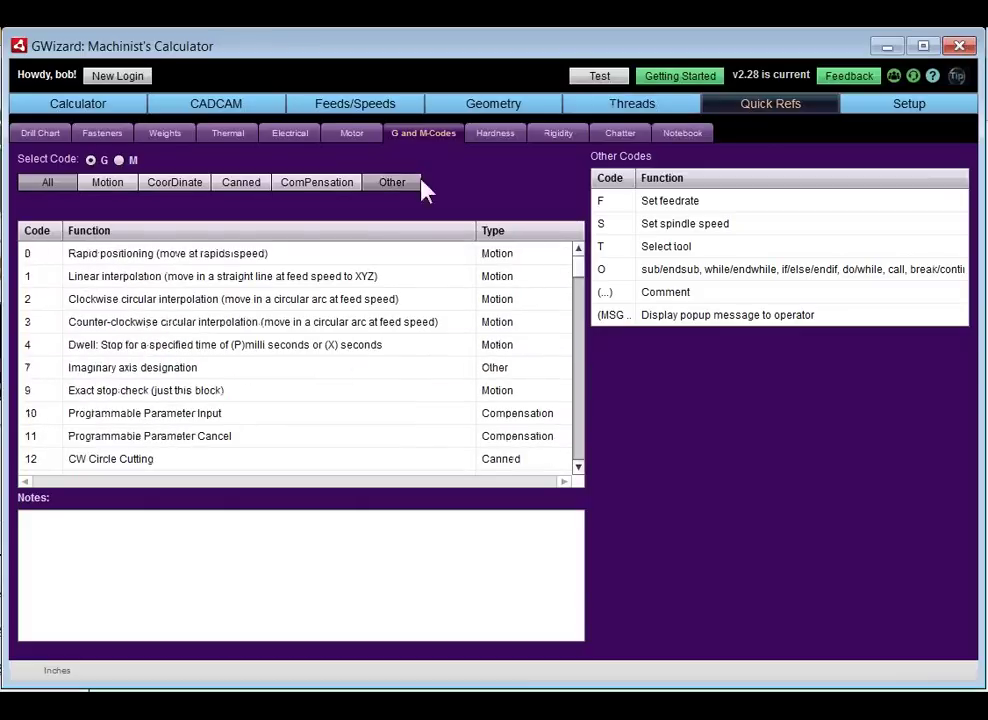
left_click(500, 136)
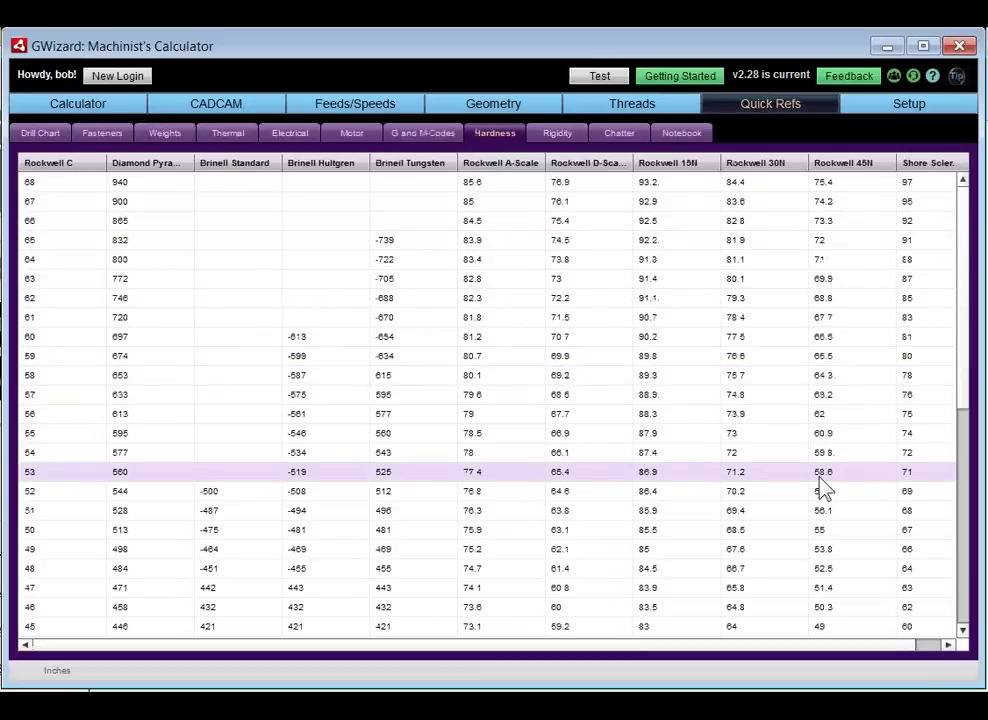
In the rigidity calculator, set the reference tool to 0.25 diameter HSS and the target tool's material to Carbide
left_click(558, 133)
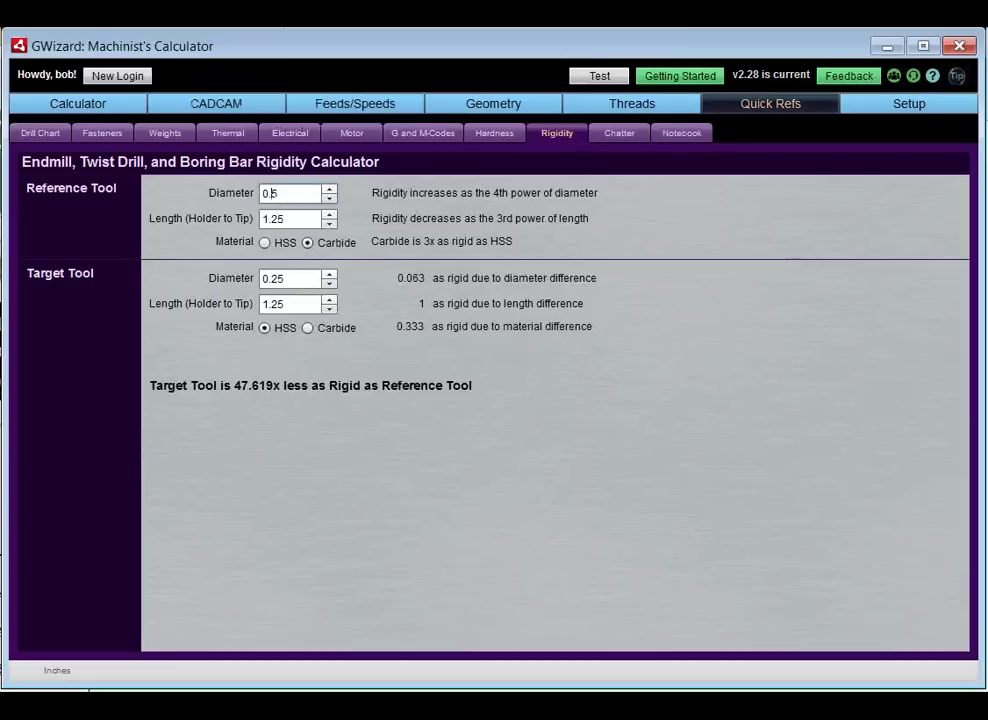
left_click(273, 193)
type("2")
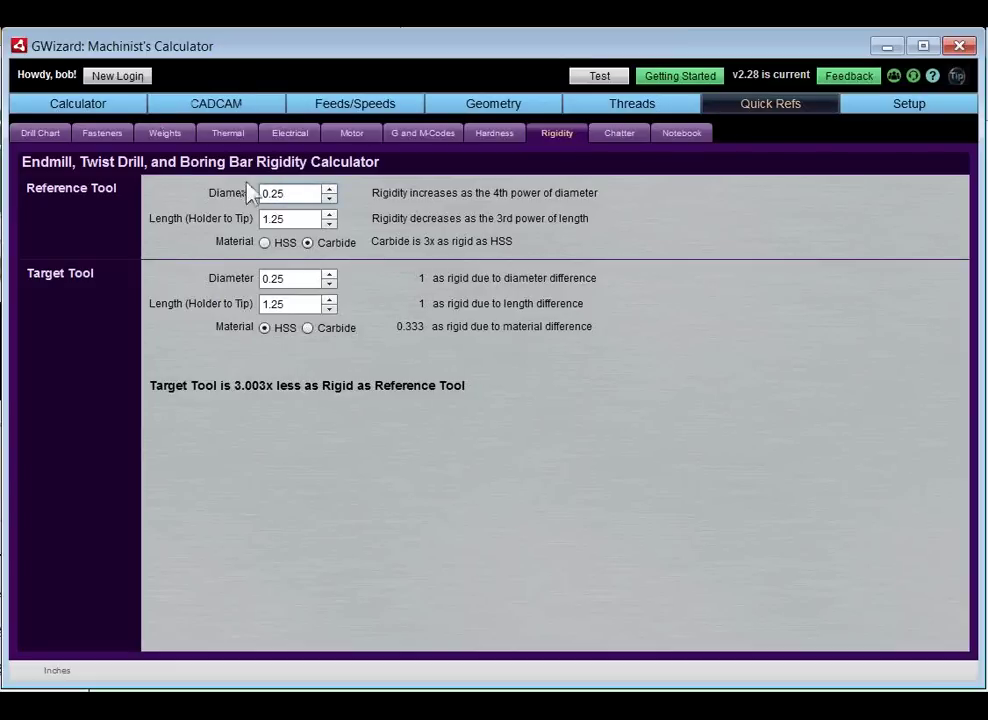
left_click(265, 243)
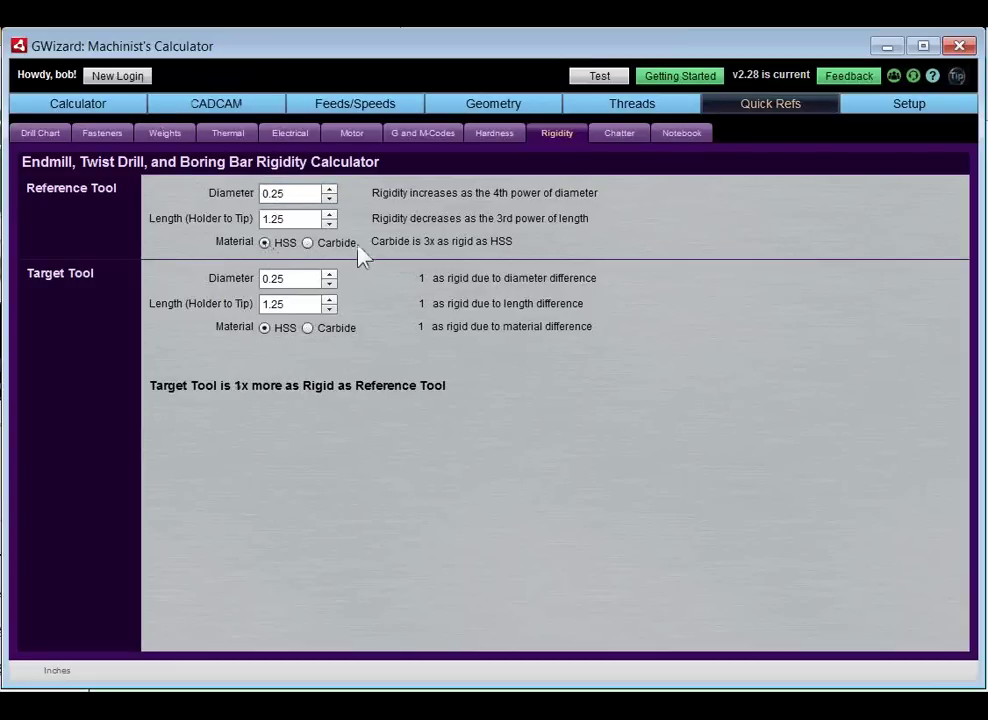
left_click(308, 328)
left_click(278, 193)
key("BackSpace")
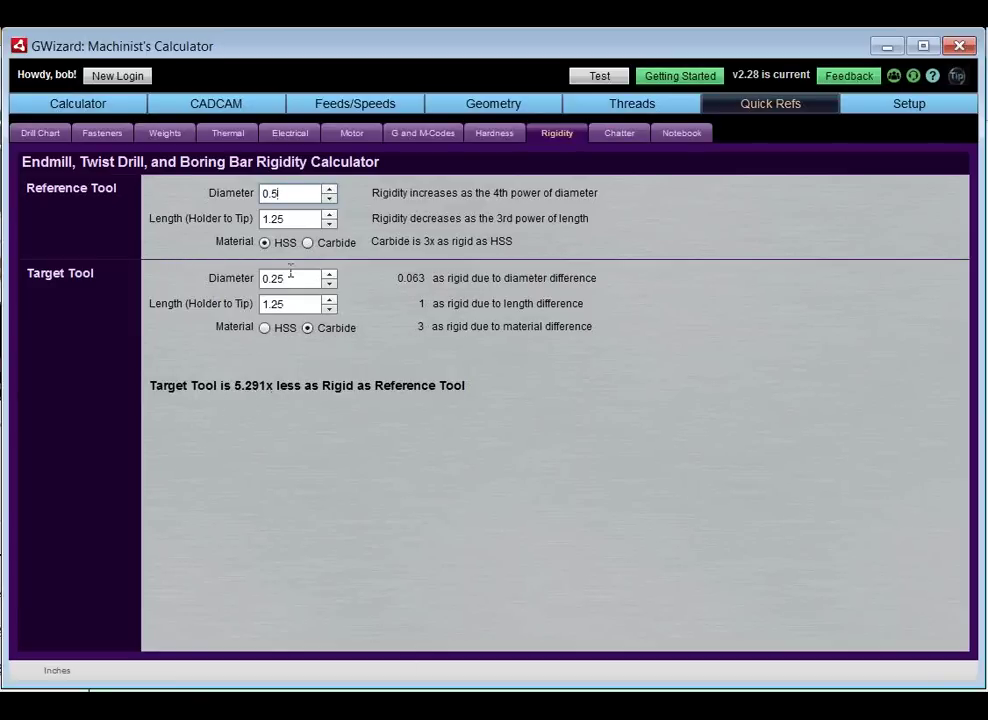
type("2")
Set the target tool's diameter to 0.5 and its holder-to-tip length to 1 in the rigidity comparison
left_click(278, 279)
key("BackSpace")
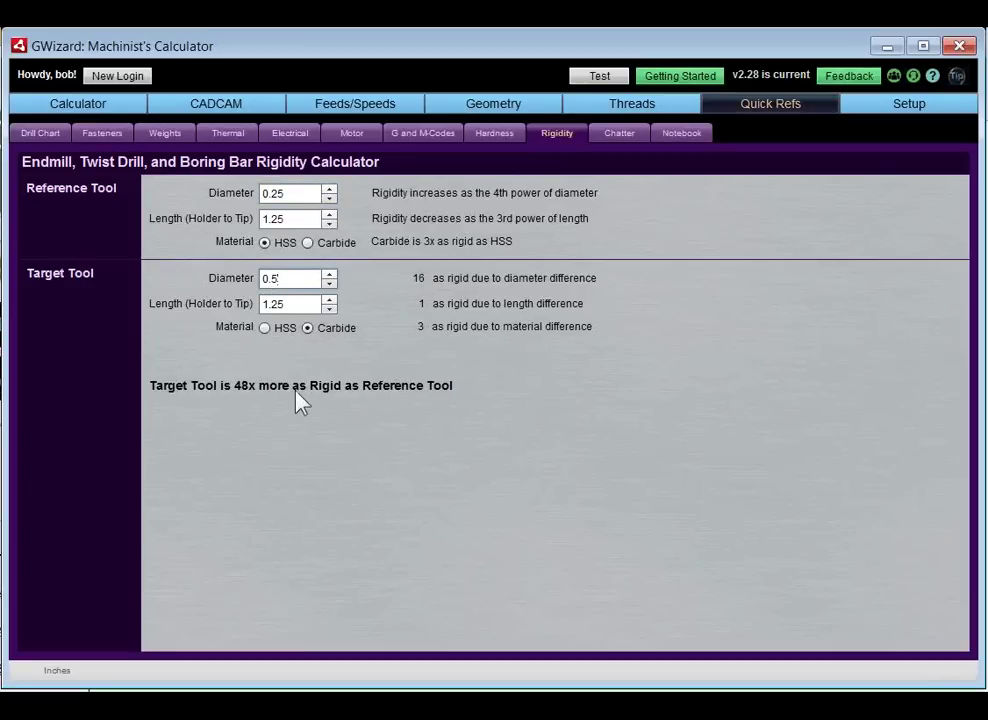
left_click(280, 304)
key("BackSpace")
key("BackSpace")
key("BackSpace")
key("Tab")
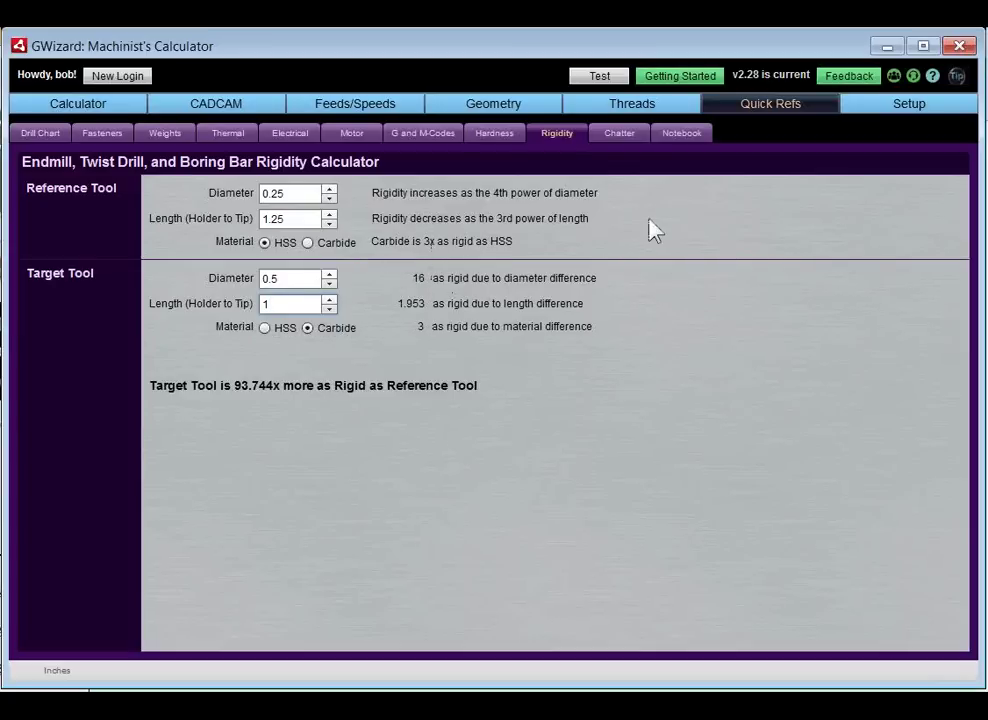
Open the chatter pitch calculator and set the separation between chatter marks to 0.002
left_click(622, 136)
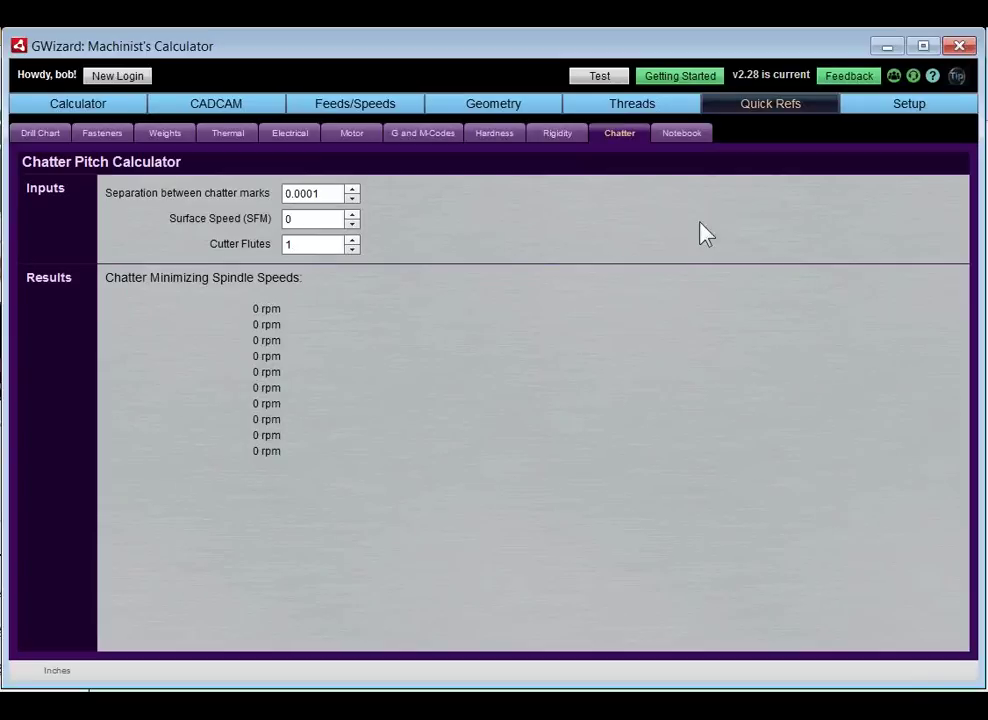
left_click(333, 194)
key("BackSpace")
key("BackSpace")
type("2")
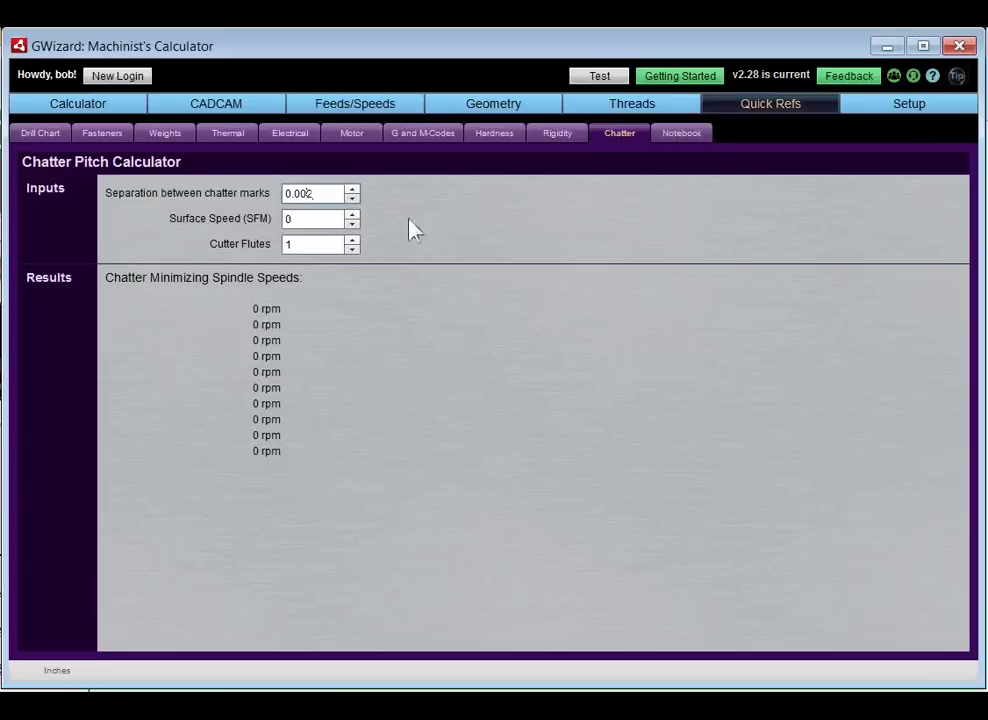
Calculate chatter-minimizing spindle speeds for a surface speed of 200 SFM and 4 cutter flutes
double_click(336, 221)
type("200")
key("Return")
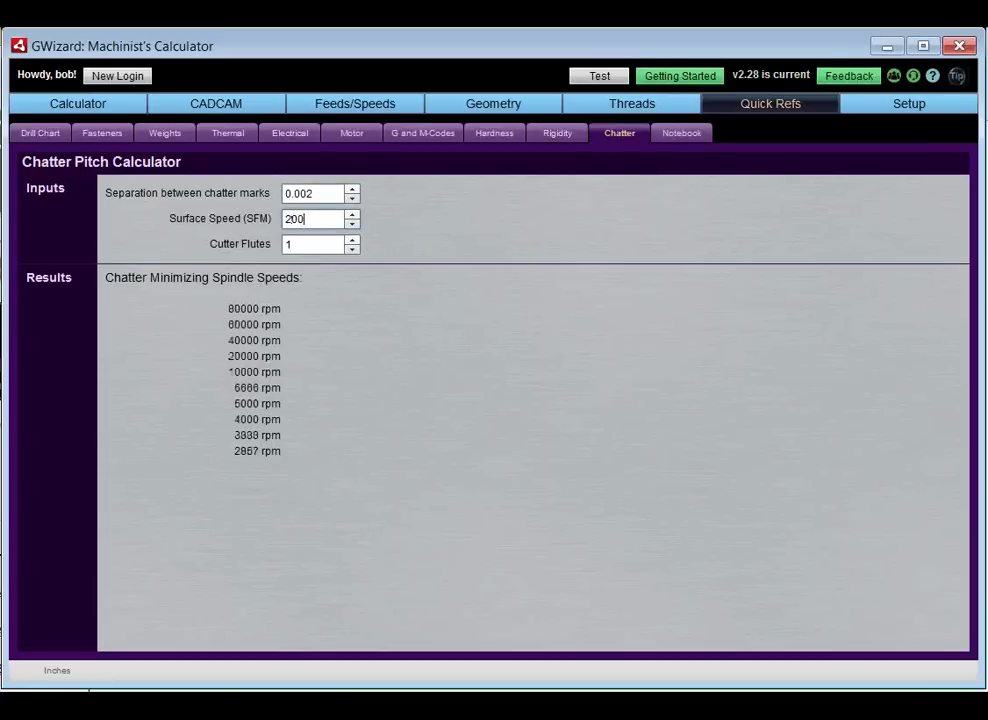
left_click(352, 241)
left_click(352, 241)
left_click(352, 241)
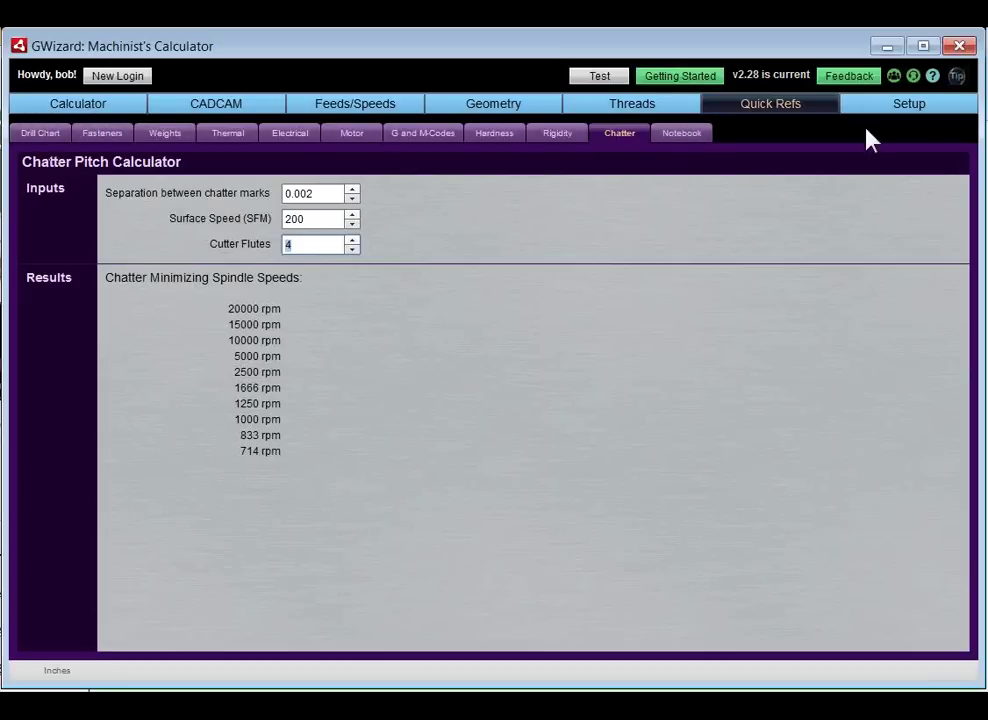
Examine the machine type, spindle type and spindle power curve options in the Generic VMC machine profile
left_click(895, 112)
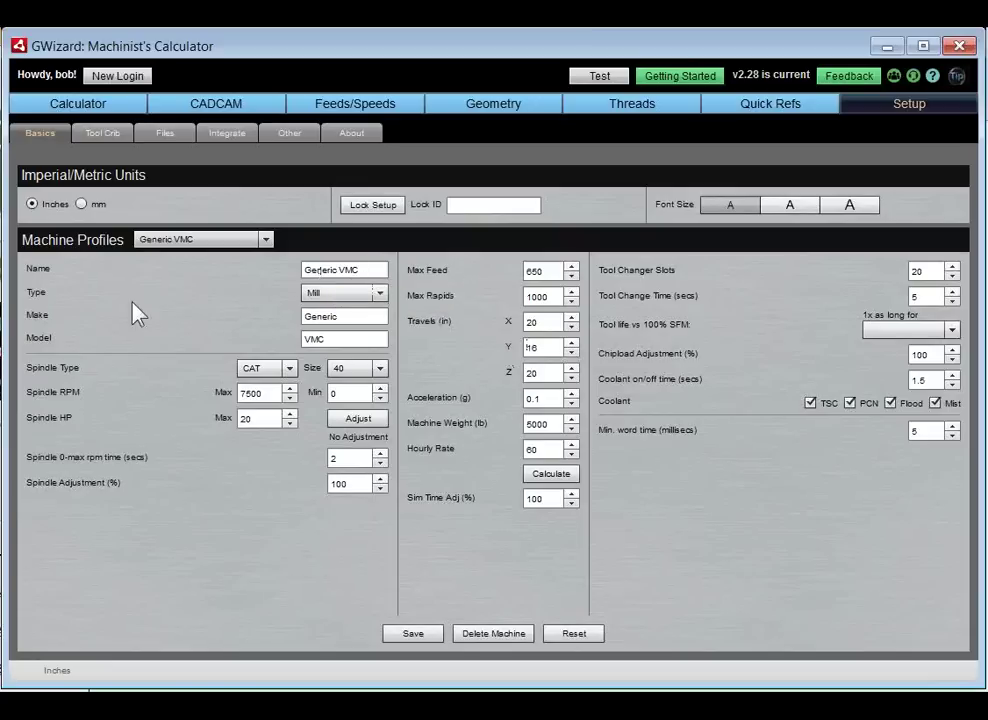
left_click(380, 294)
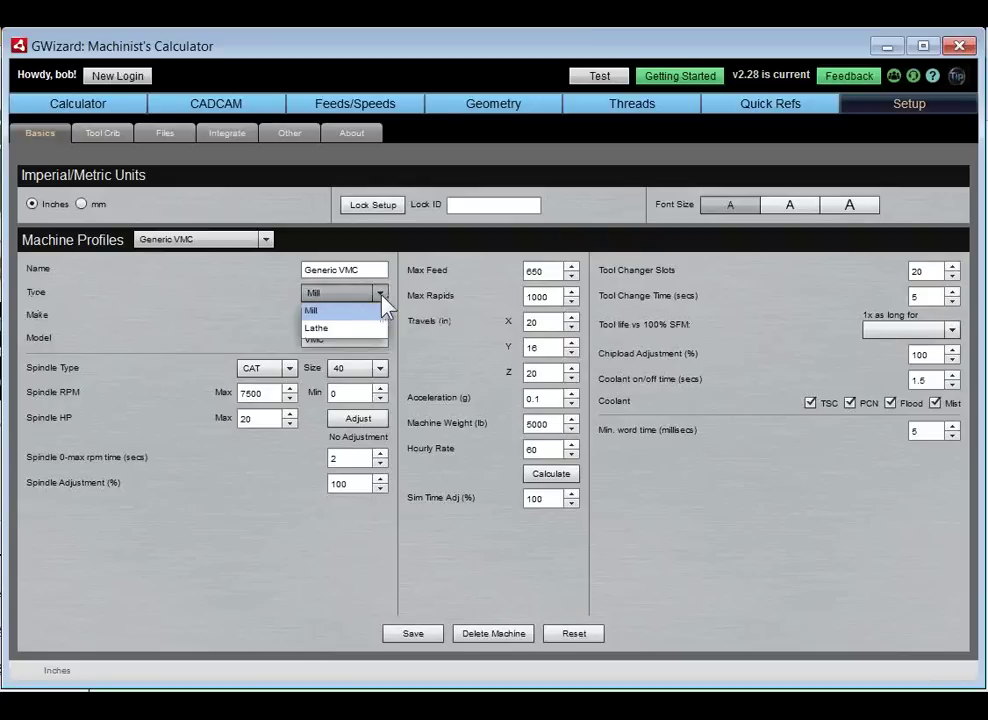
left_click(382, 296)
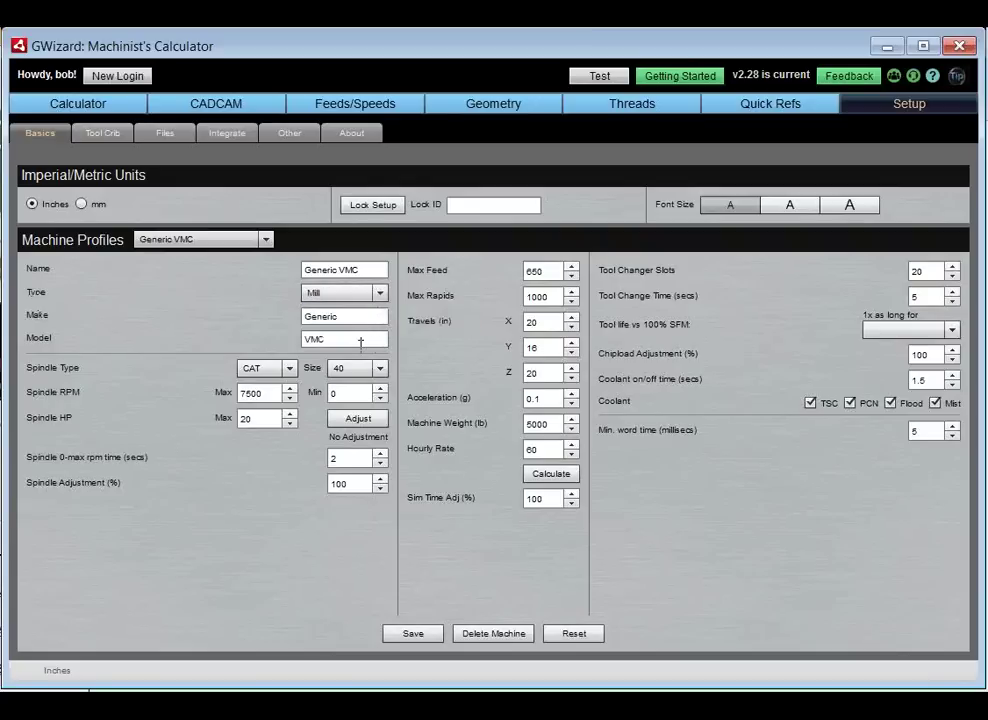
left_click(290, 369)
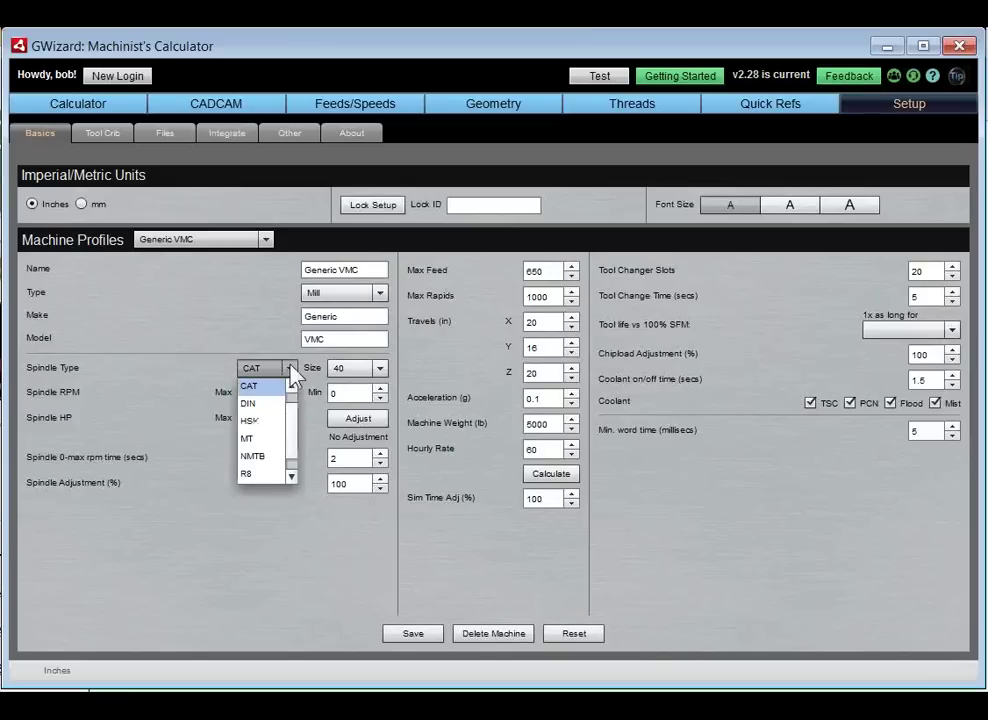
left_click(292, 370)
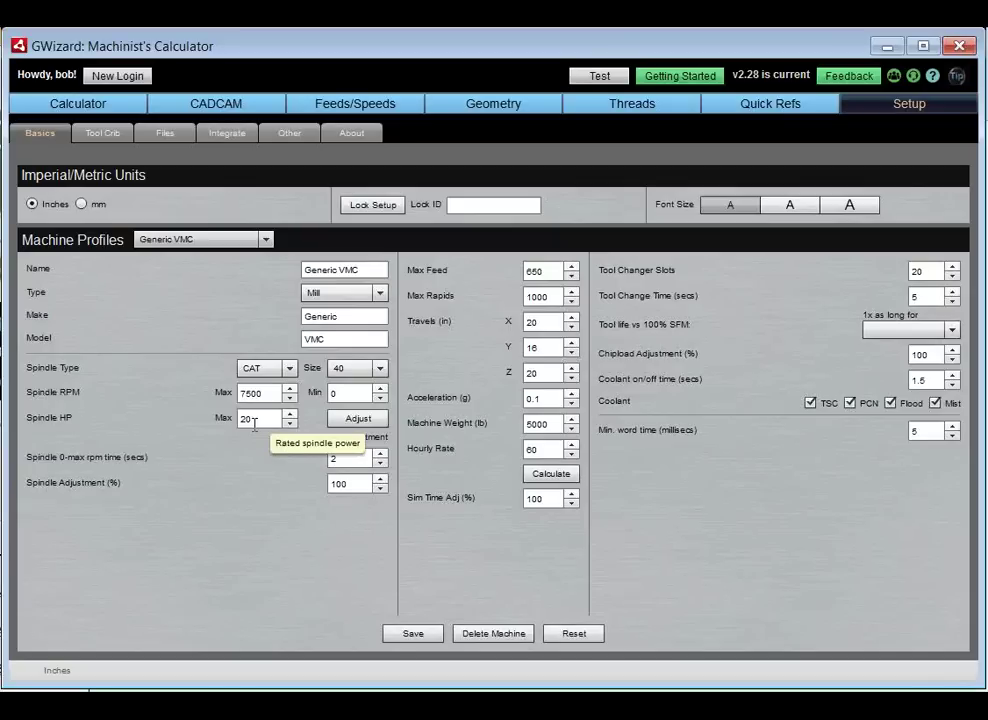
left_click(358, 421)
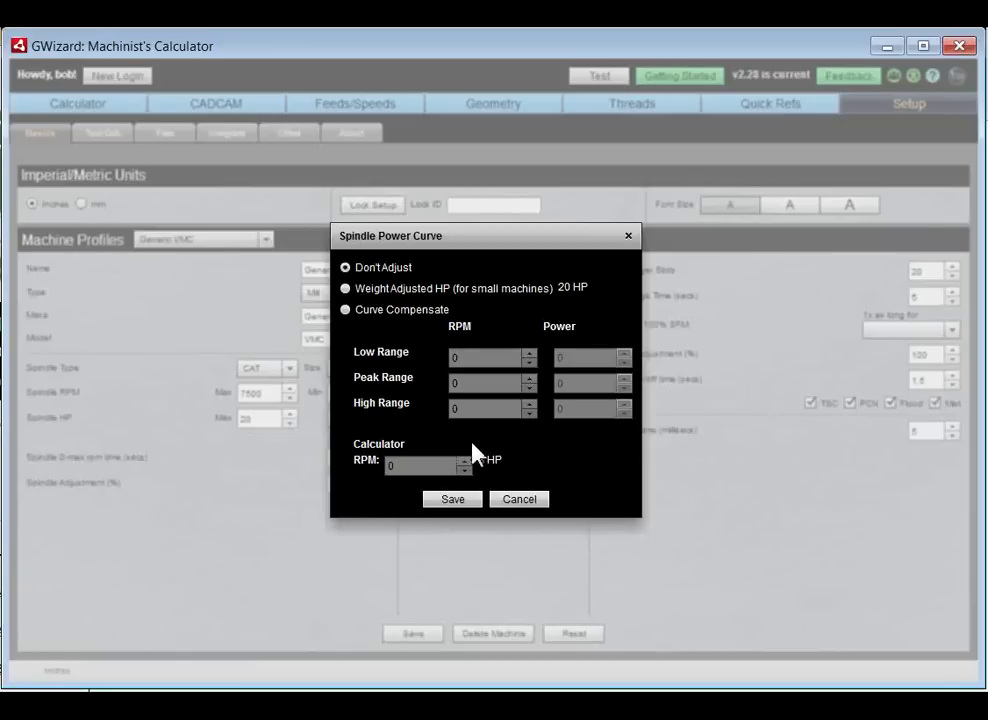
left_click(518, 500)
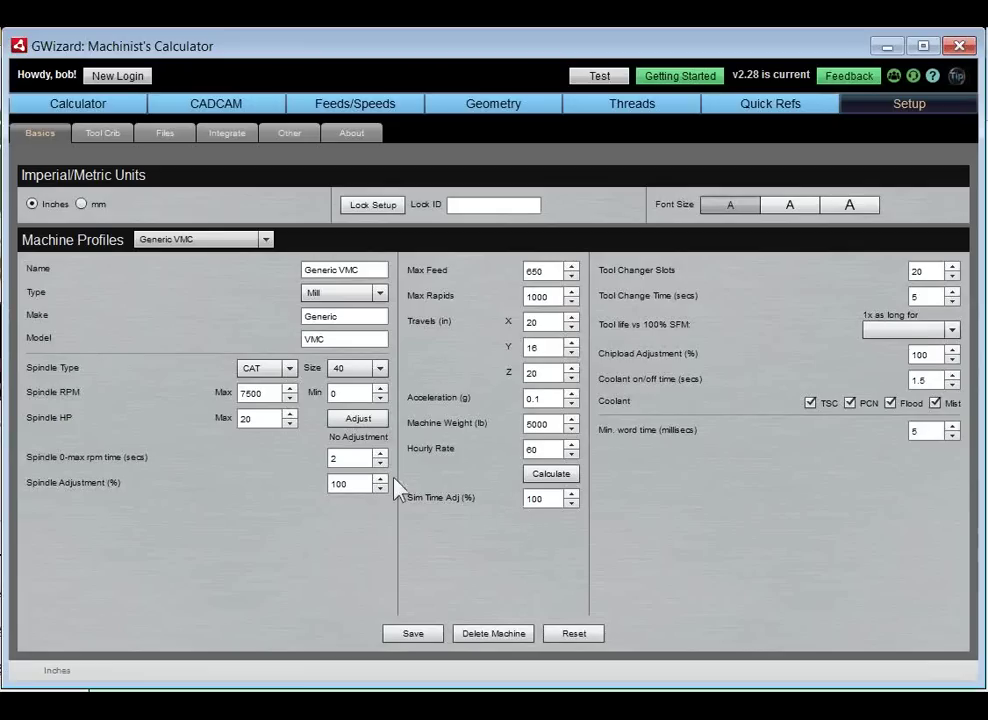
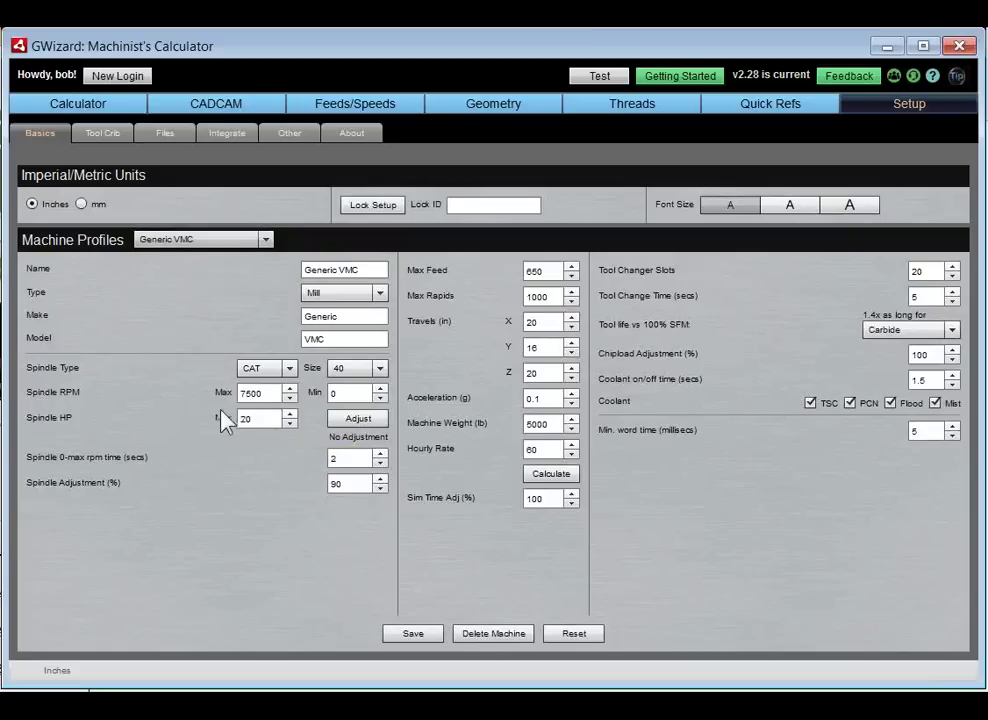
Set the Generic VMC profile's spindle adjustment to 100%
double_click(345, 483)
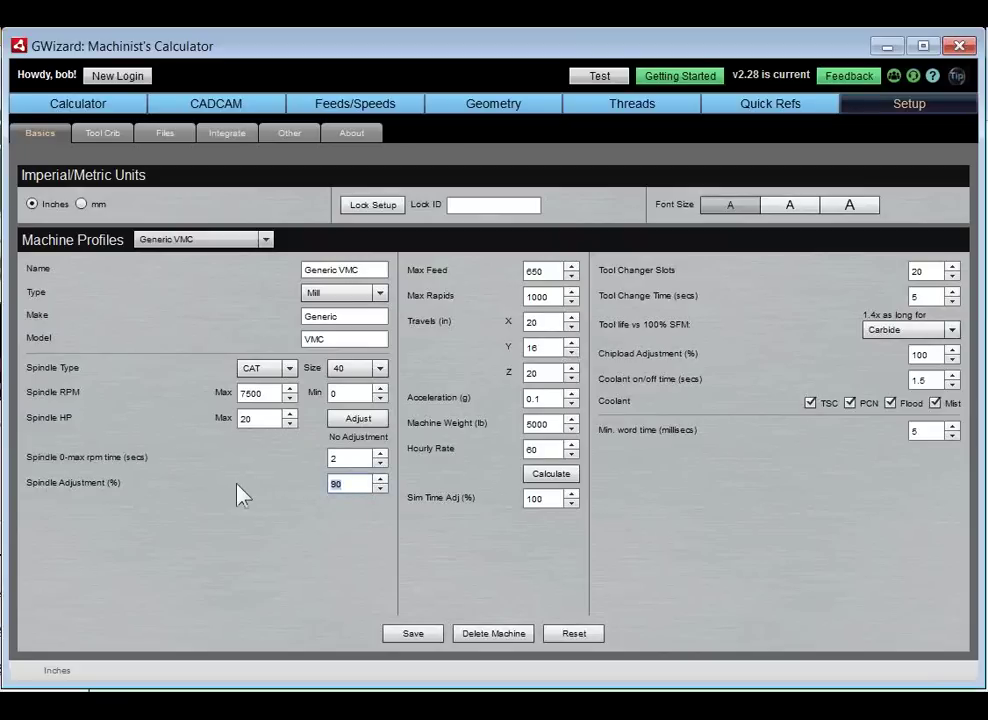
type("100")
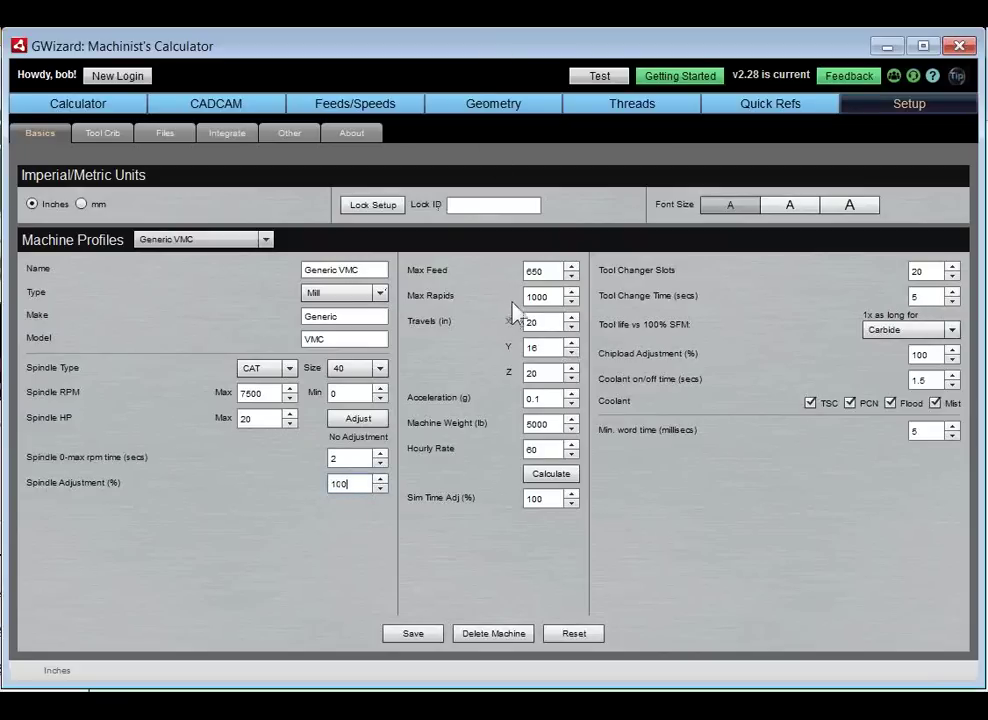
Examine the inputs of the machine hourly rate calculator for the Generic VMC profile and close it without applying anything
mouse_move(552, 271)
mouse_move(545, 398)
left_click(552, 476)
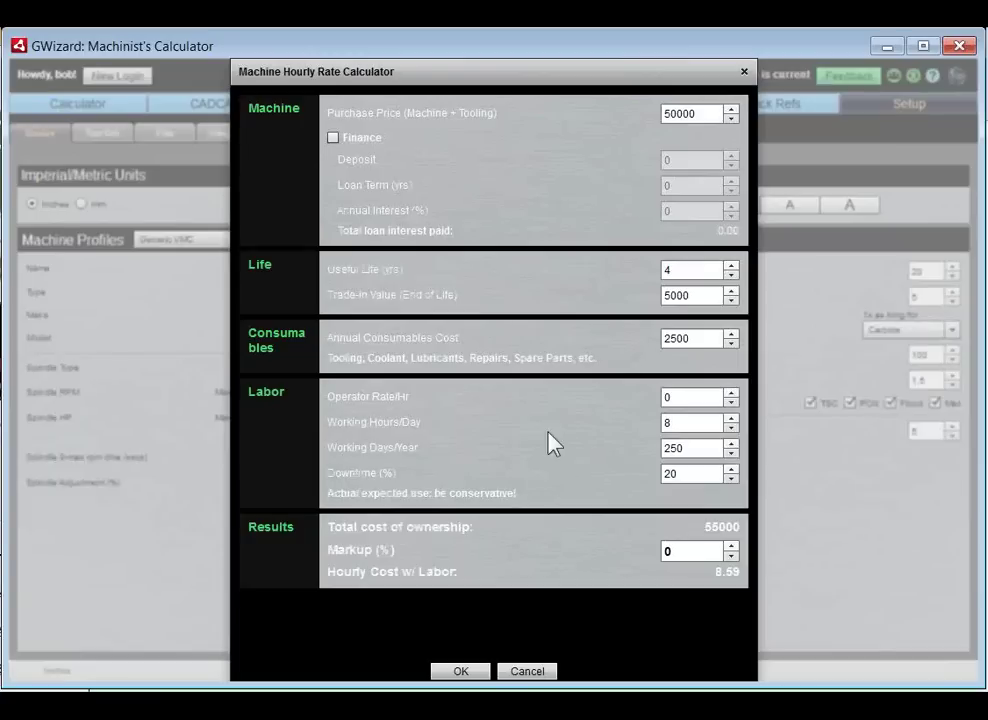
mouse_move(492, 71)
left_mouse_down()
mouse_move(494, 62)
mouse_move(487, 82)
mouse_move(489, 71)
left_mouse_up()
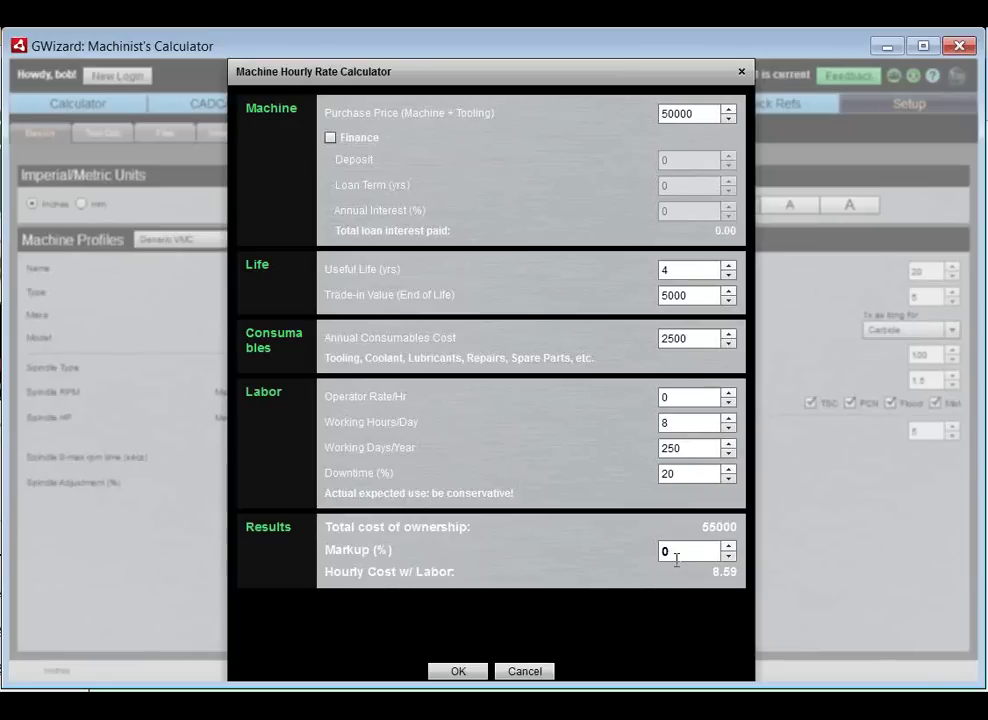
left_click(525, 675)
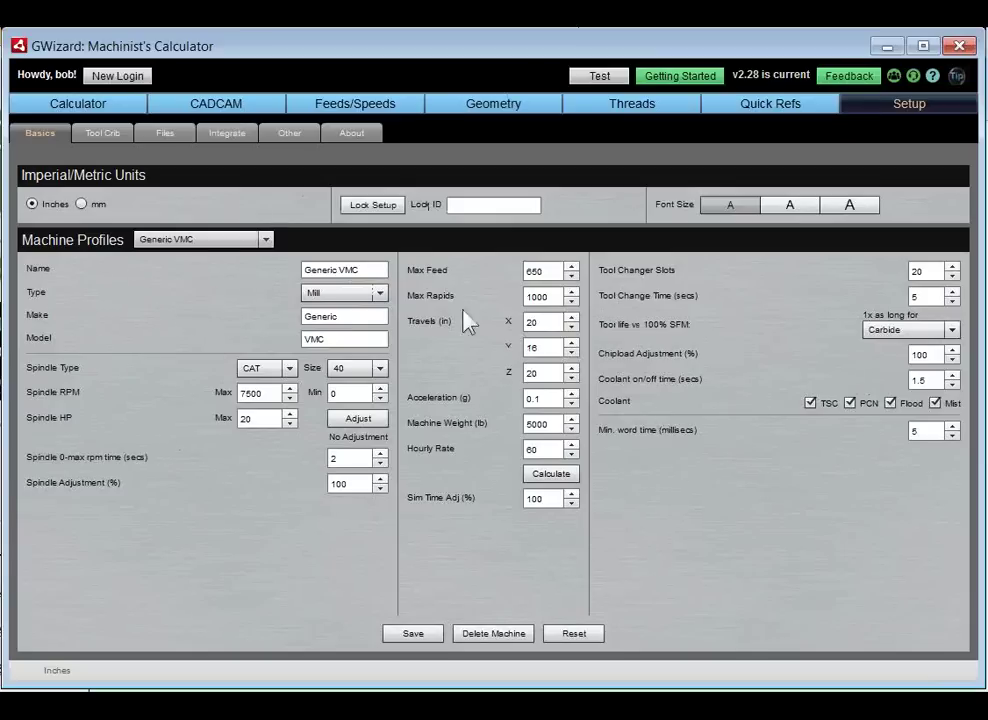
Review the remaining setup pages: tool crib, file directories, CAM integration and export options, roughing deflection, and version information
left_click(101, 136)
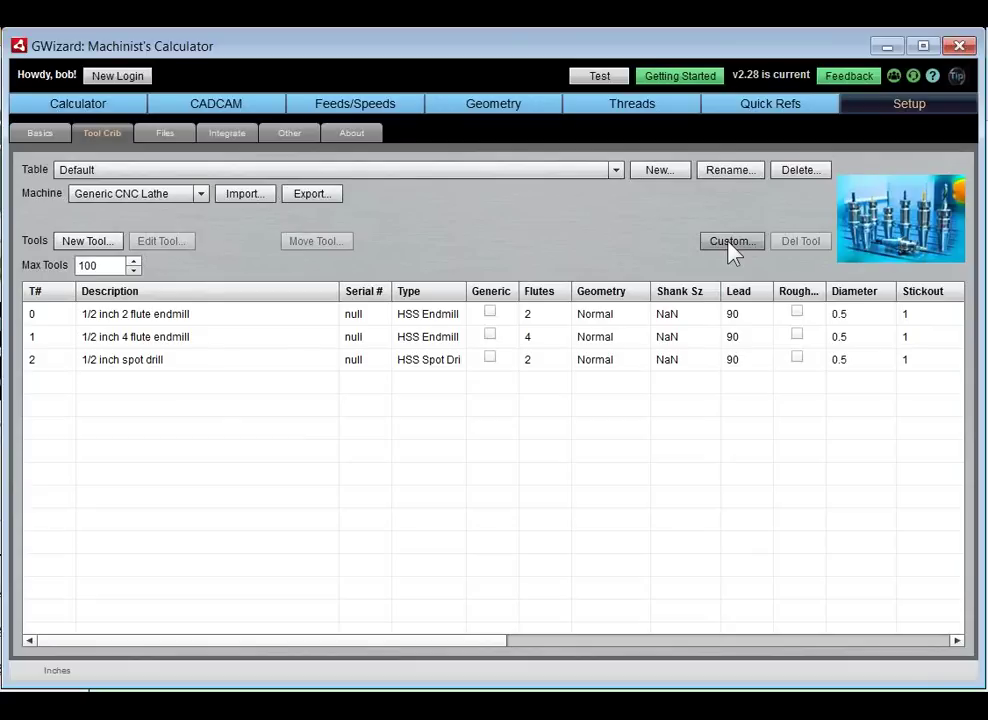
left_click(161, 137)
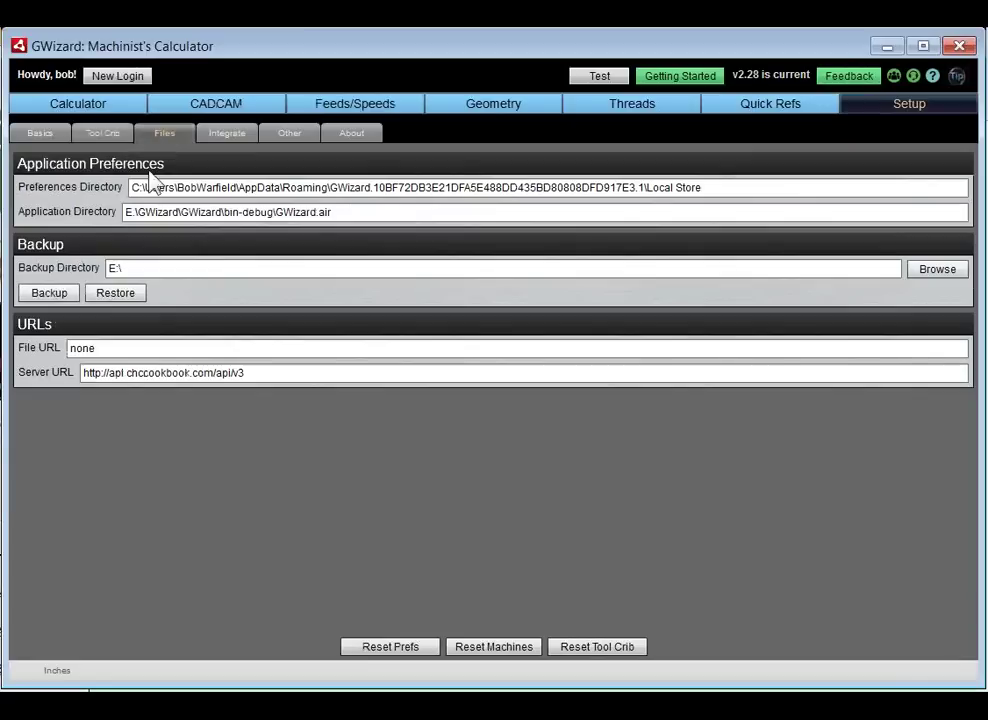
left_click_drag(717, 190, 120, 186)
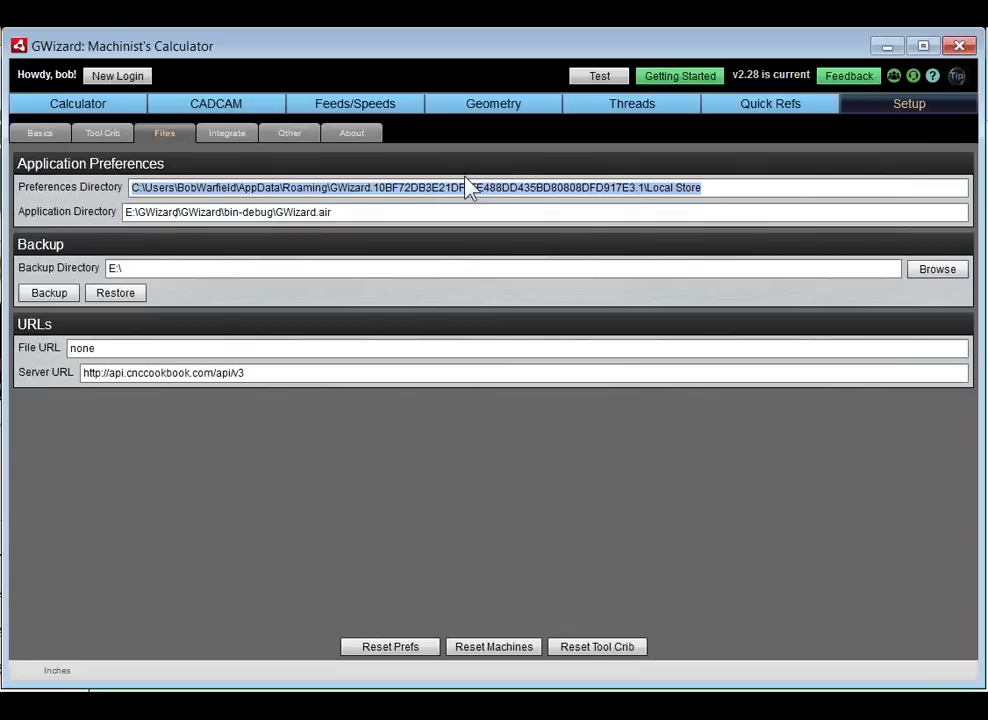
left_click(236, 141)
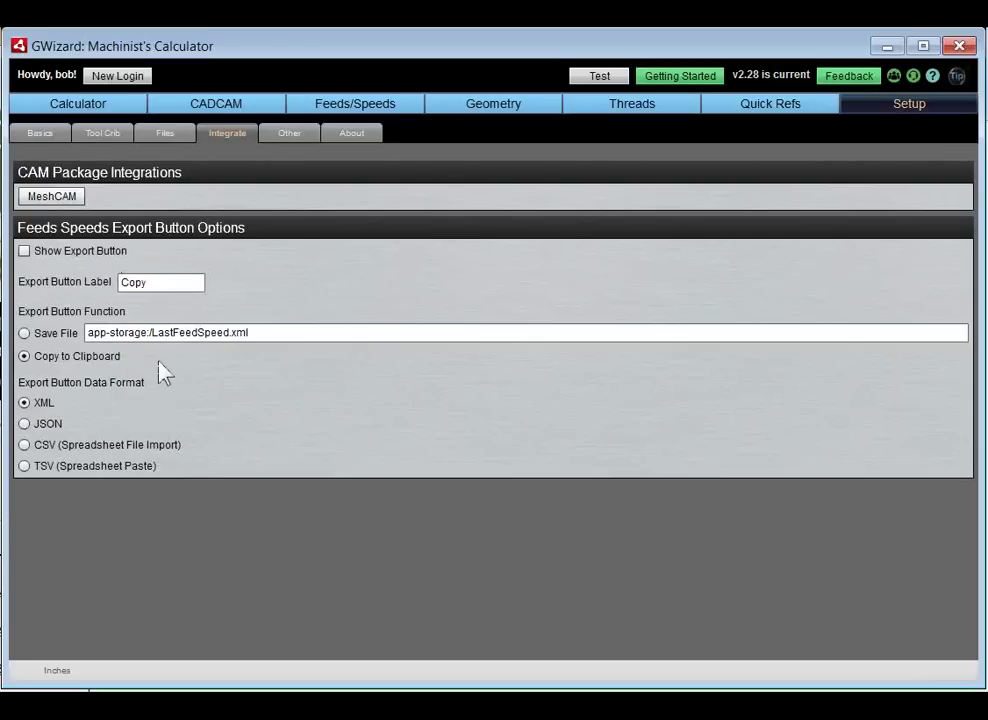
left_click(286, 142)
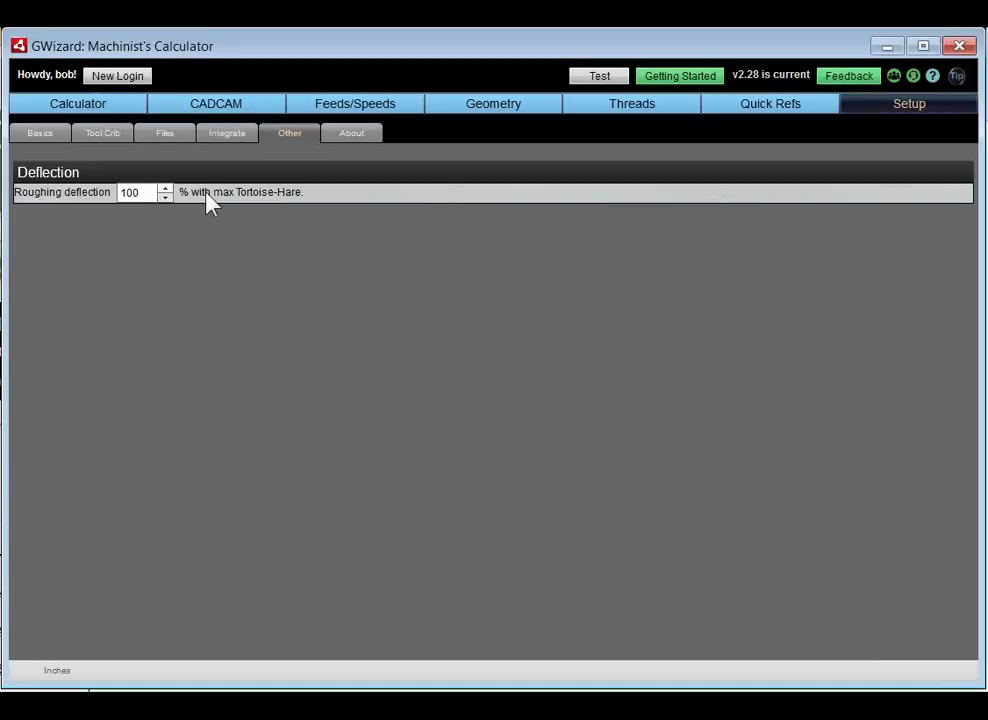
left_click(349, 136)
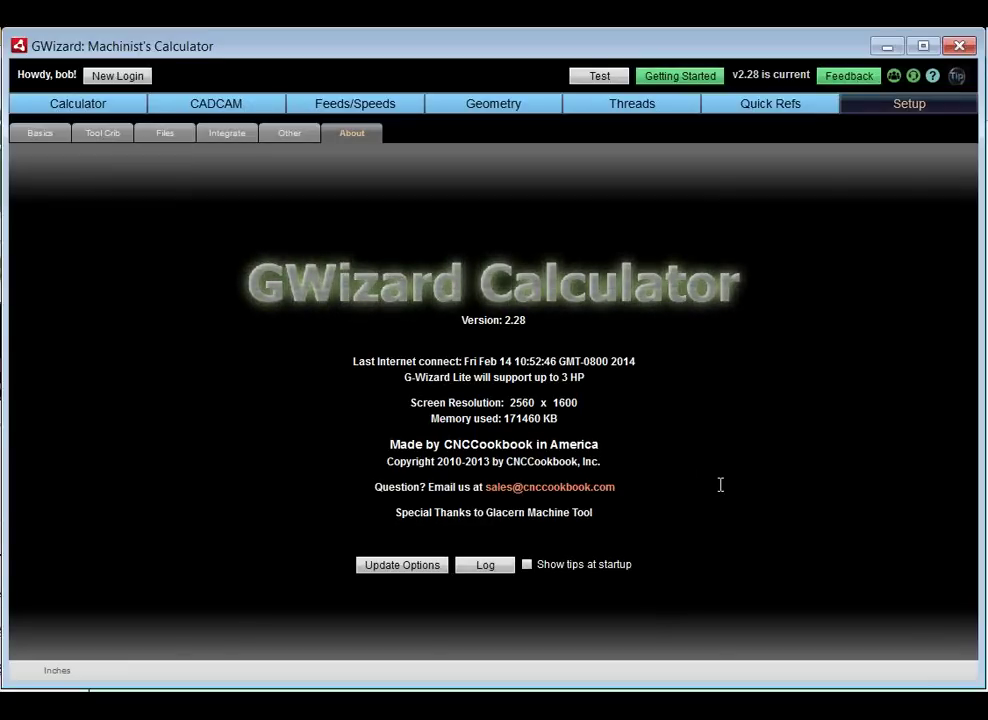
Look over the basic calculator and the CADCAM page, and return to the basic machine profile setup
left_click(86, 106)
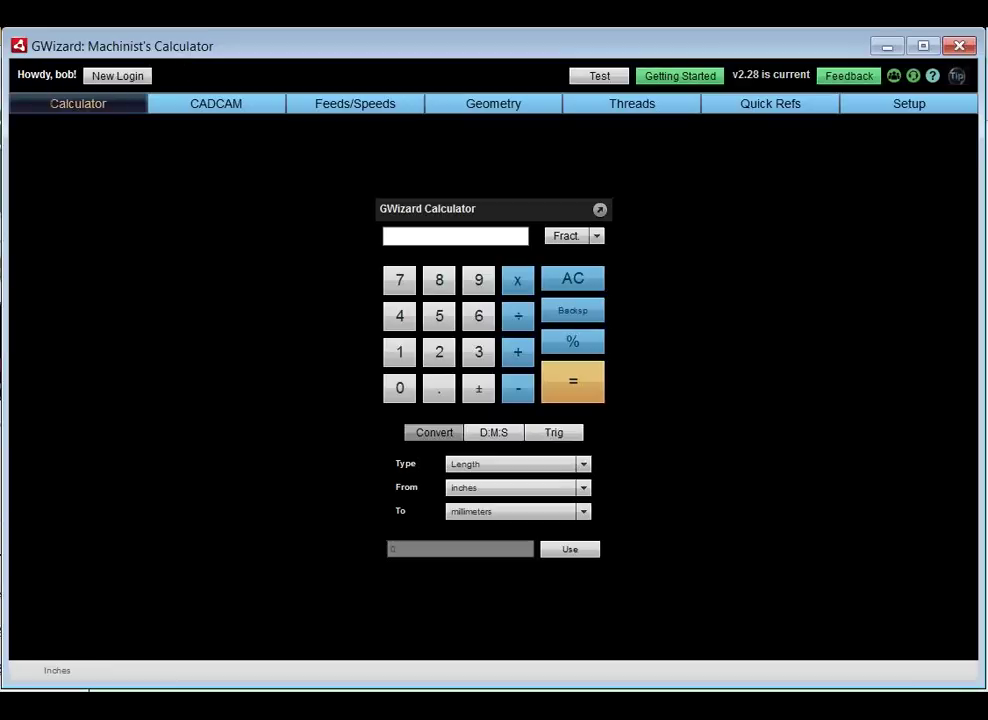
left_click(228, 110)
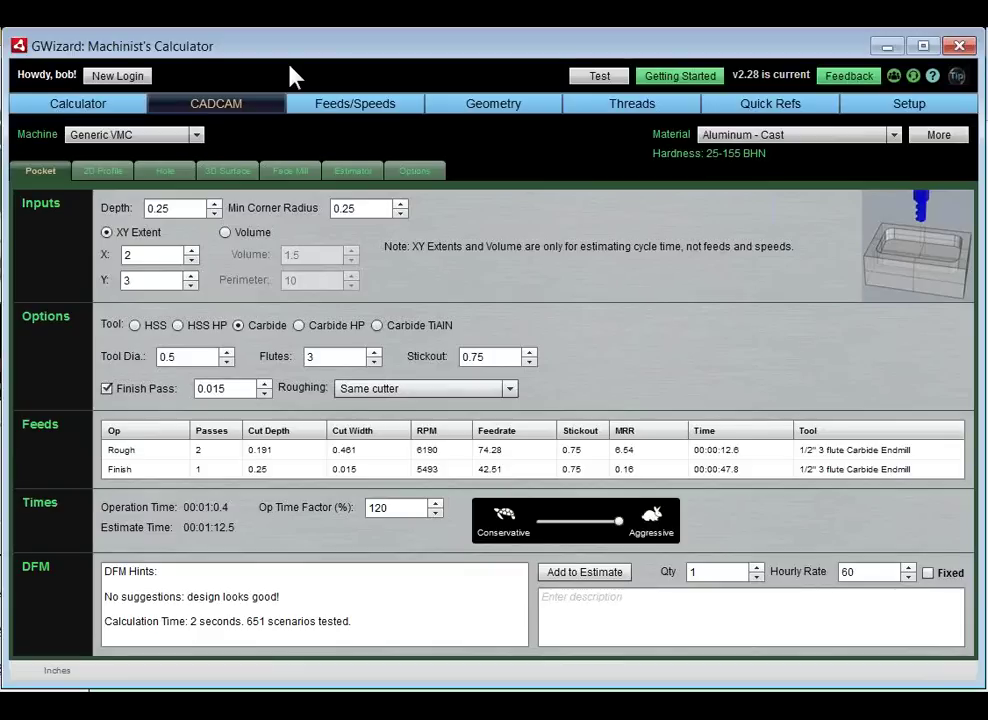
left_click(906, 104)
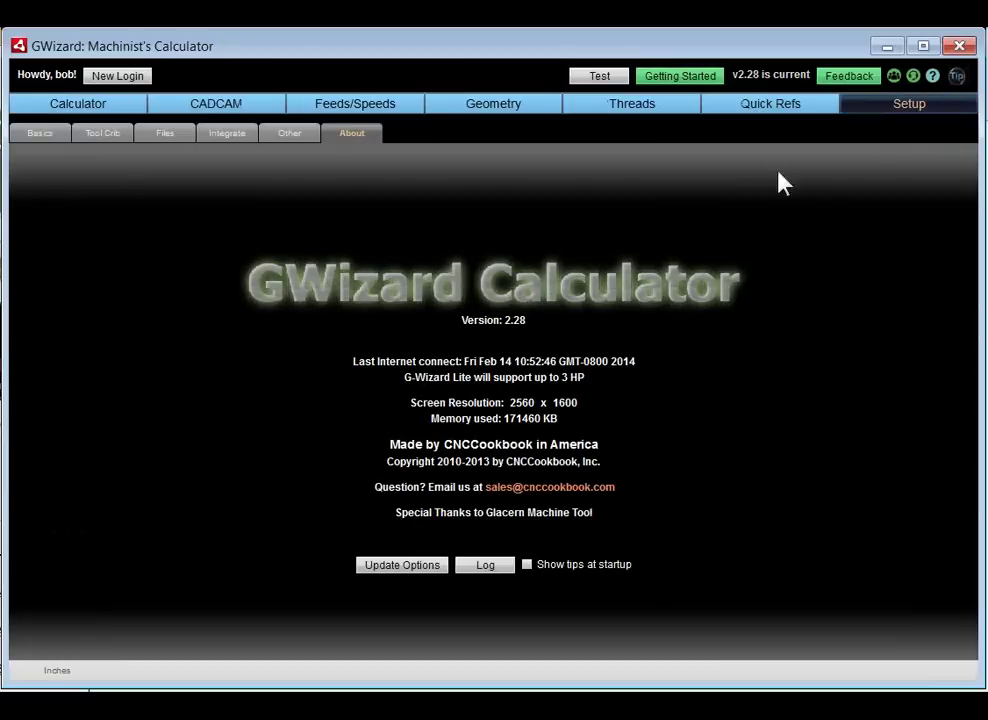
left_click(40, 133)
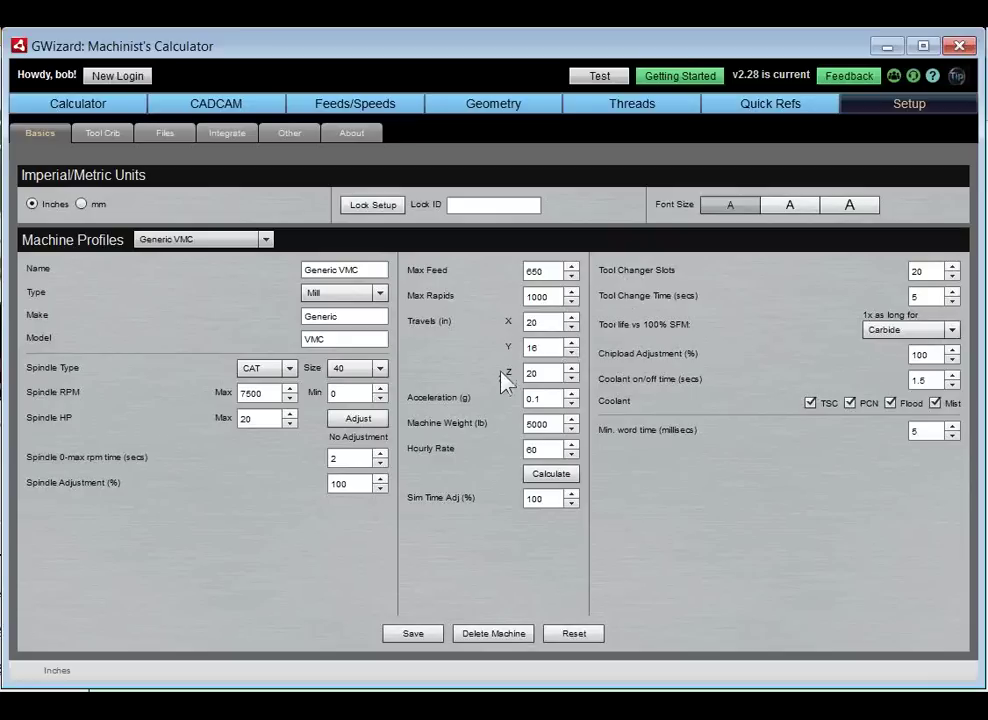
Choose a Carbide TiAlN tool for the pocket operation in the CADCAM calculator
left_click(222, 106)
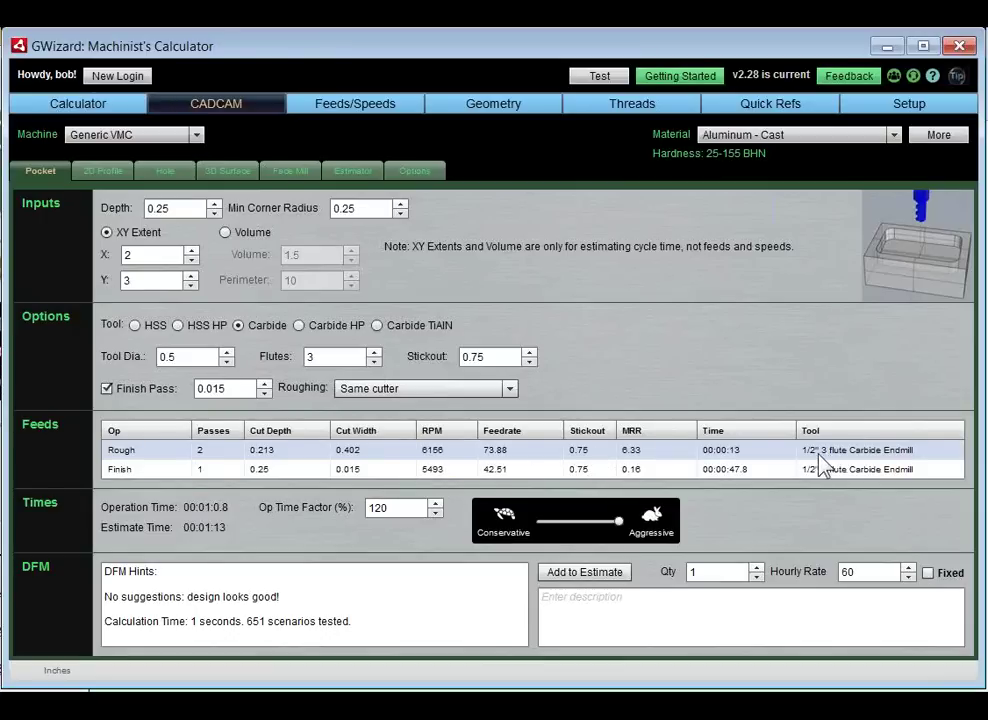
left_click(230, 471)
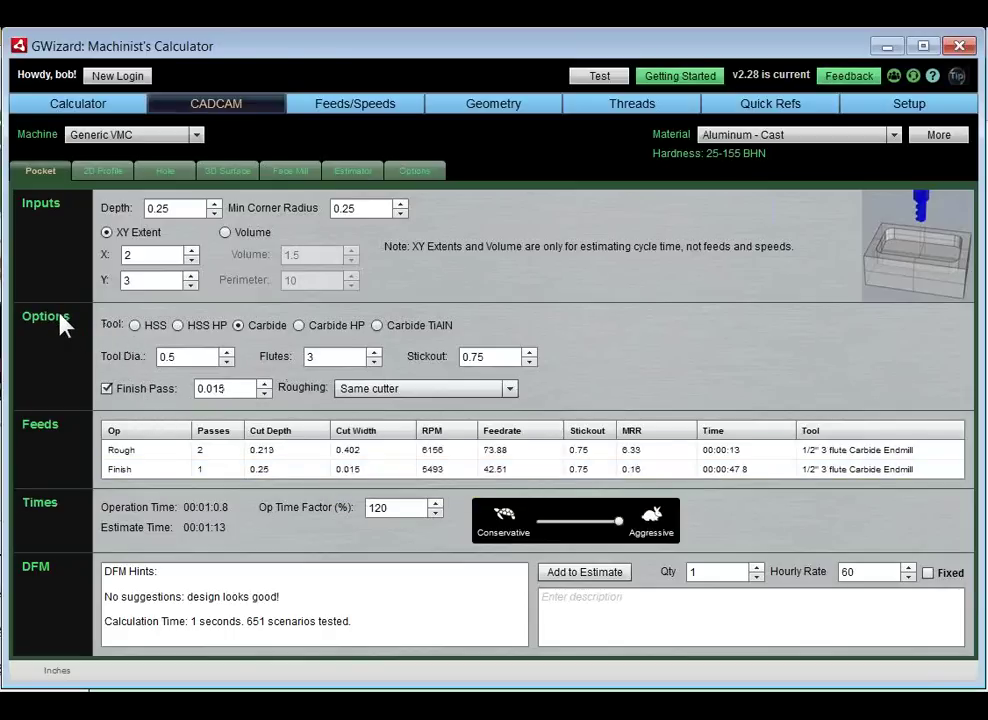
left_click(376, 325)
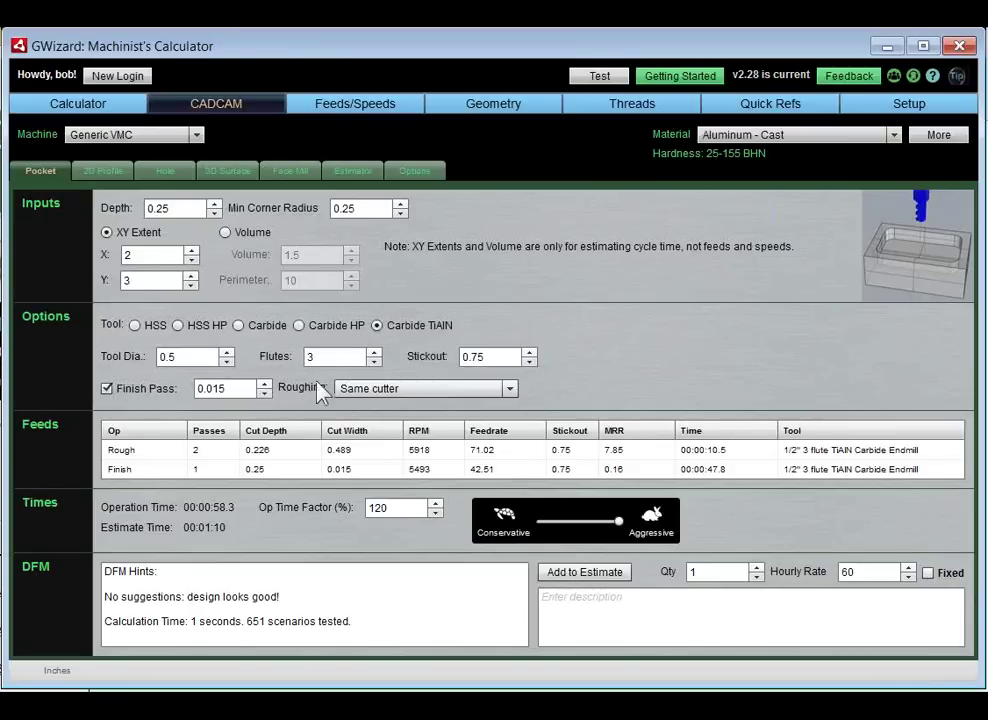
Examine the full list of roughing cutter strategies available for the pocket, keeping Same cutter
left_click(511, 391)
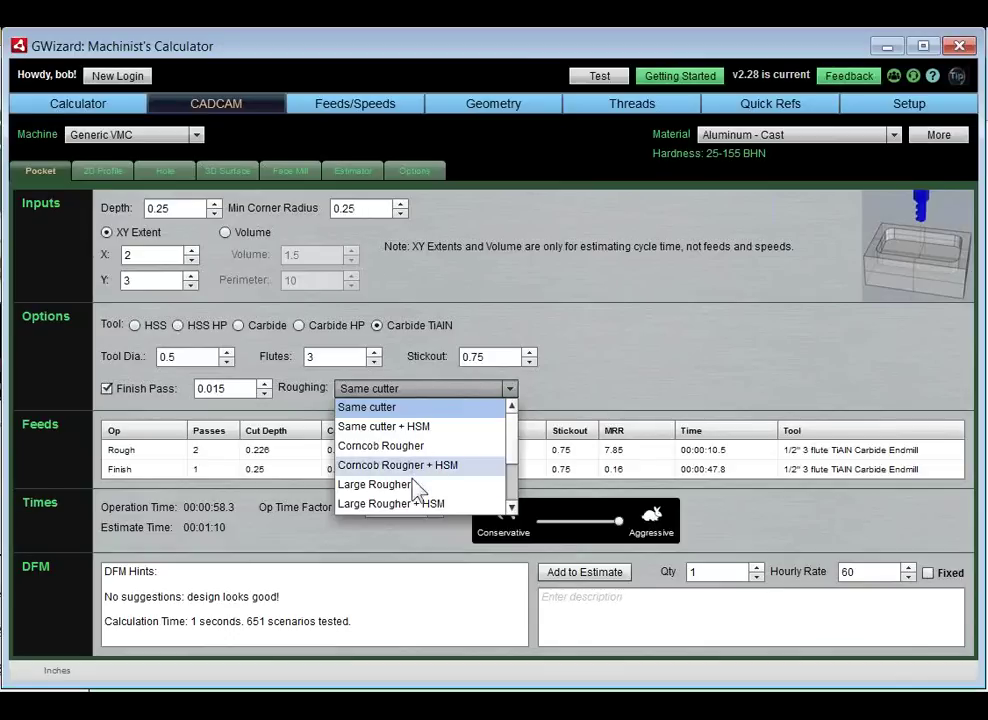
left_click(512, 507)
left_click(512, 508)
left_click(512, 508)
left_click(512, 508)
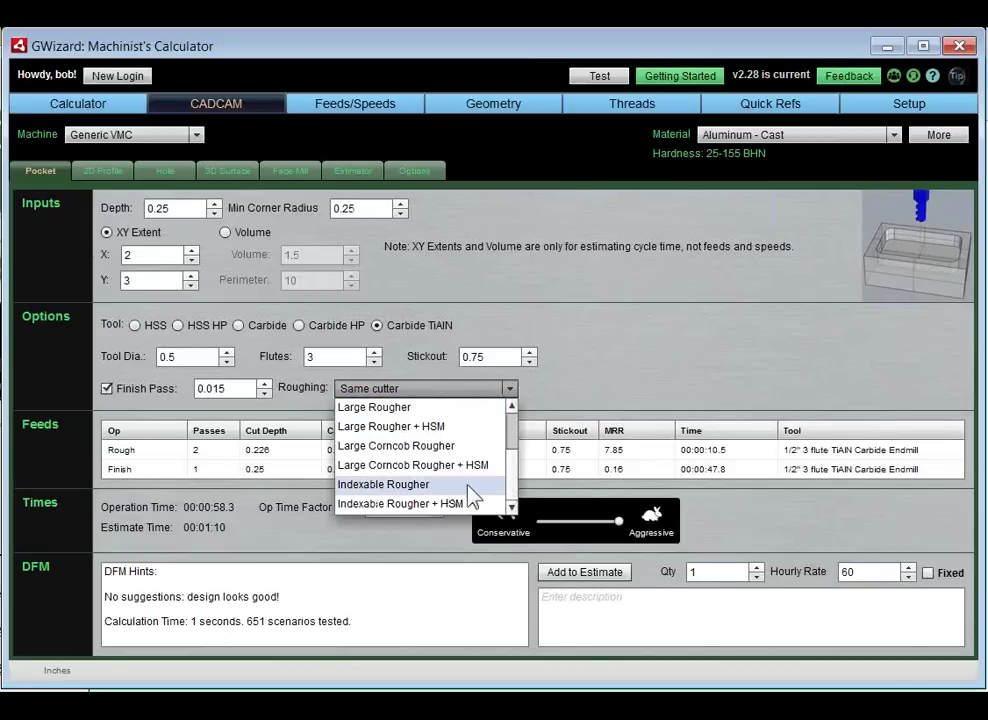
left_click(511, 408)
left_click(511, 408)
left_click(511, 408)
left_click(511, 408)
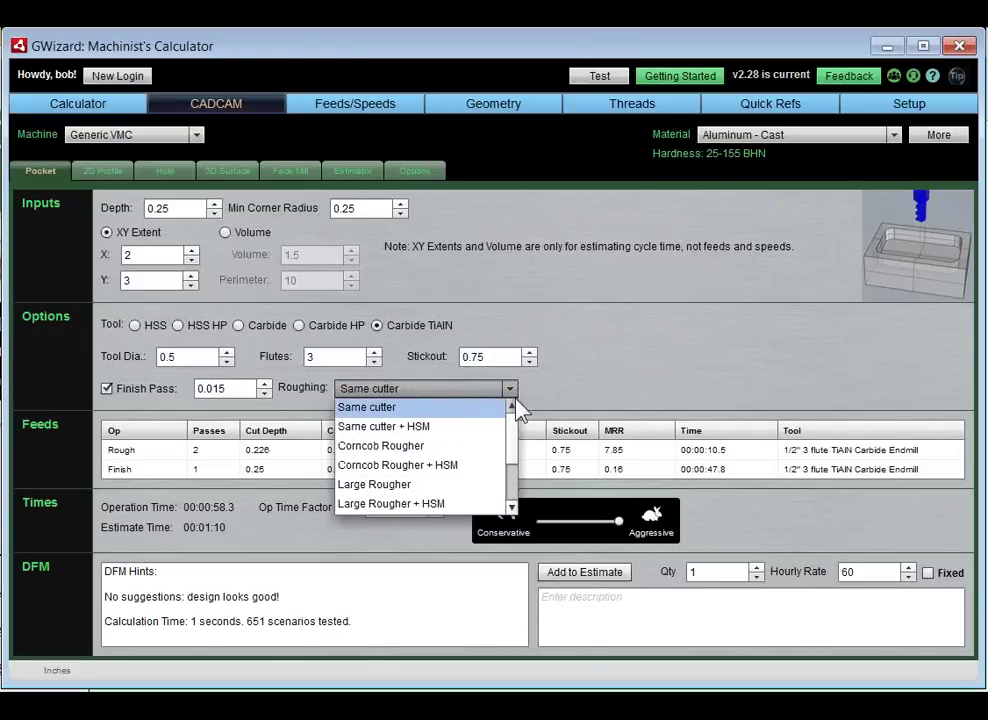
left_click(500, 389)
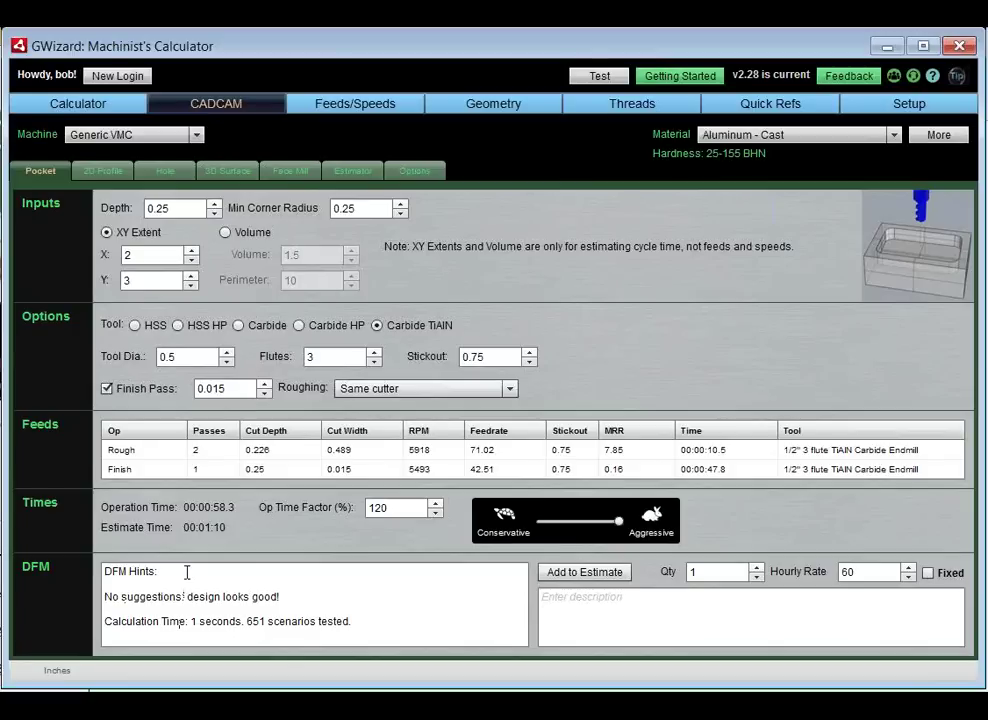
Try a pocket depth of 2 with a minimum corner radius of 0.5, and reduce the depth to 1
double_click(158, 208)
type("2")
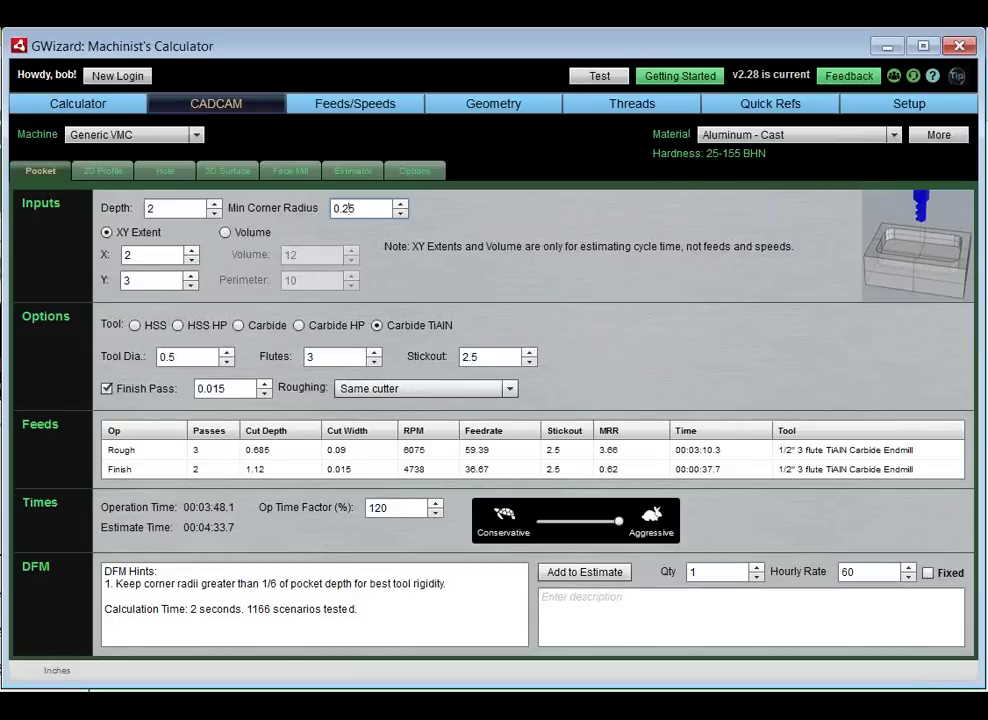
left_click(346, 208)
key("BackSpace")
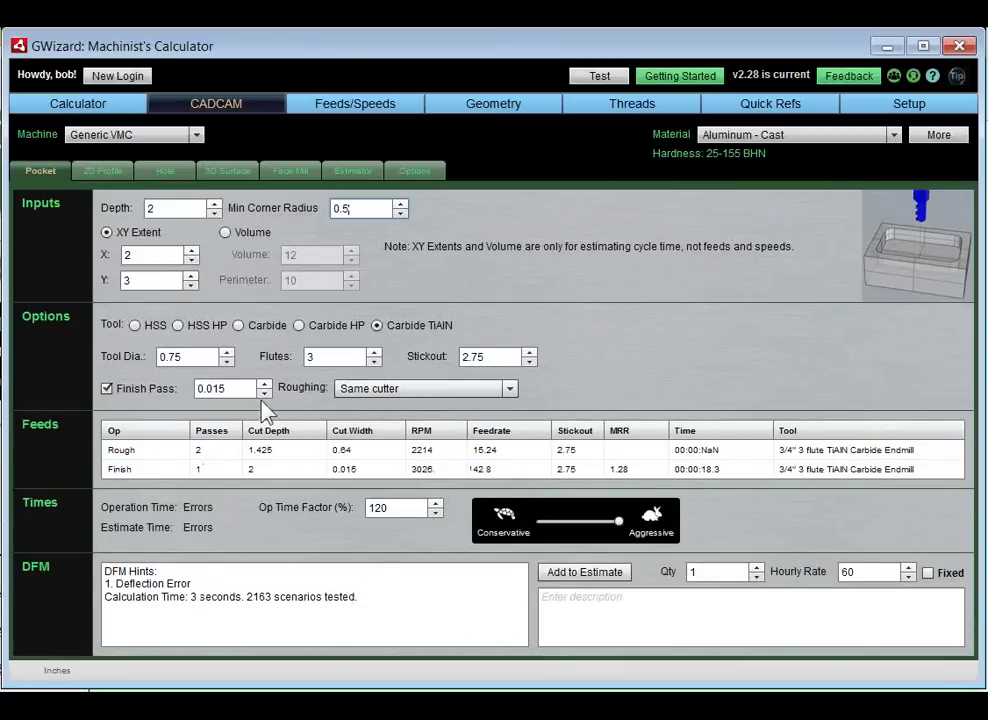
double_click(170, 211)
type("1")
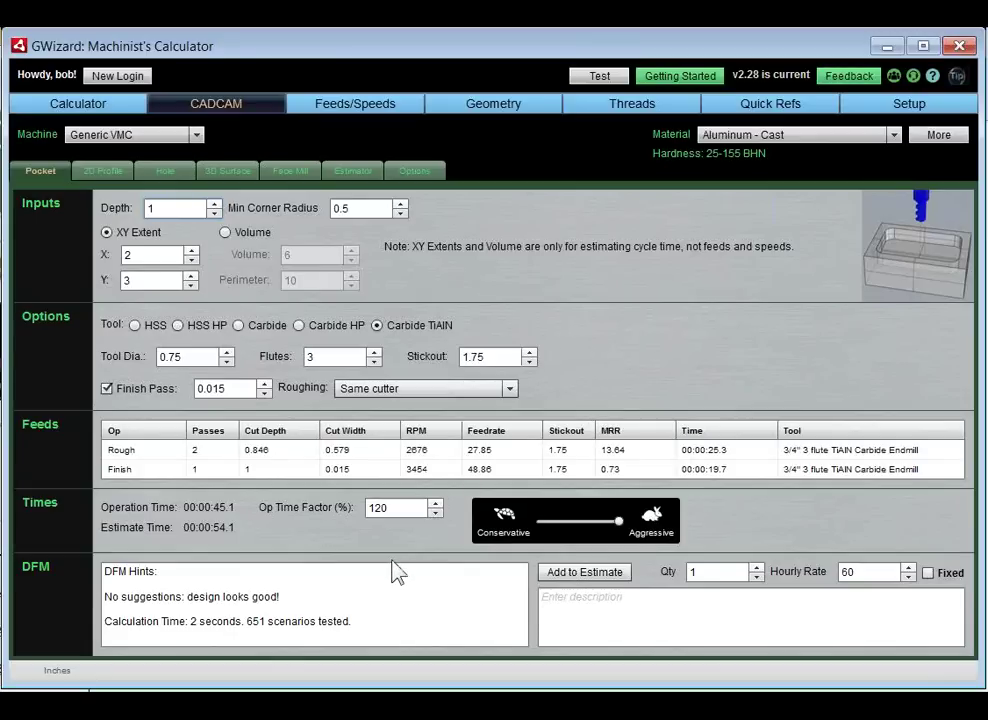
Examine the rough pass's detailed feeds and speeds, enlarging the window to fit the dialog, and close it without saving
left_click(138, 453)
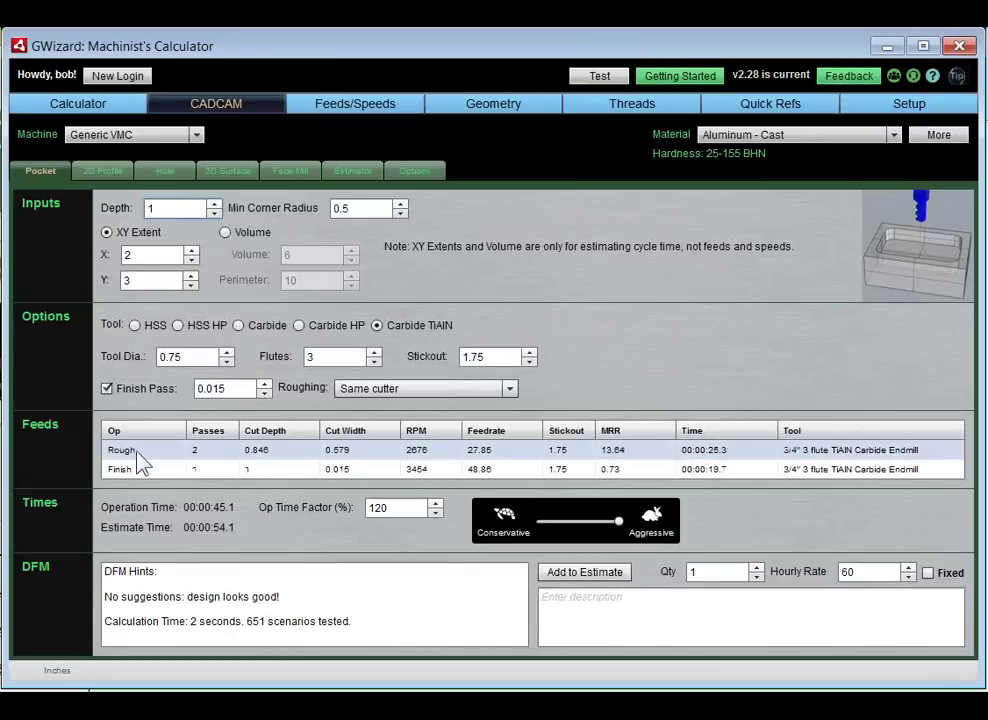
left_click(299, 452)
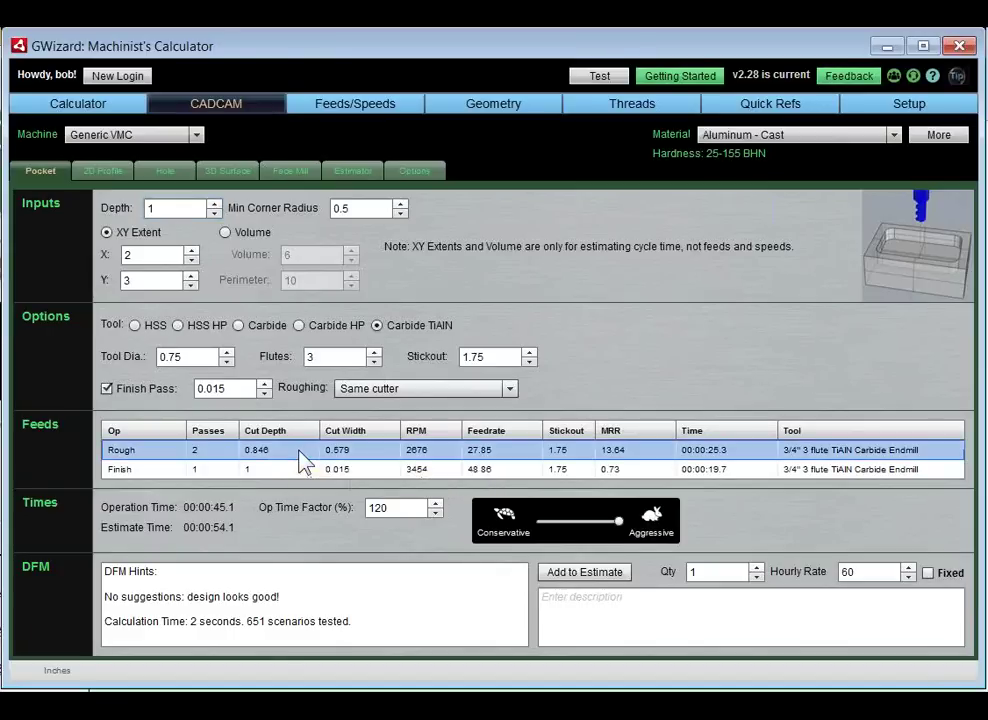
left_click(303, 462)
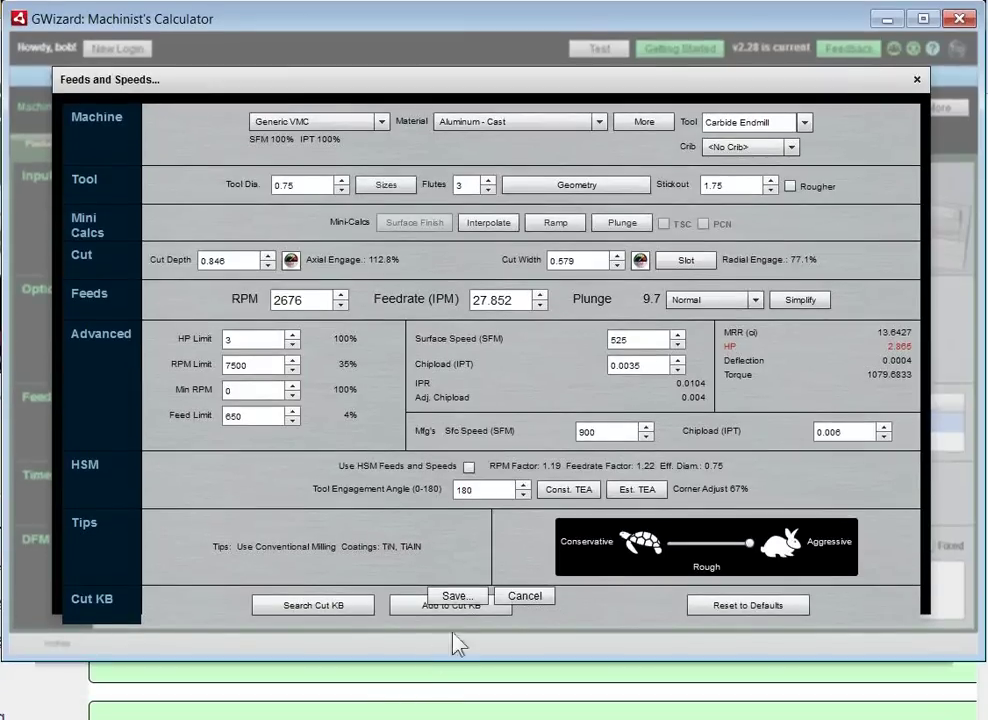
left_click(510, 596)
left_click_drag(570, 657, 568, 708)
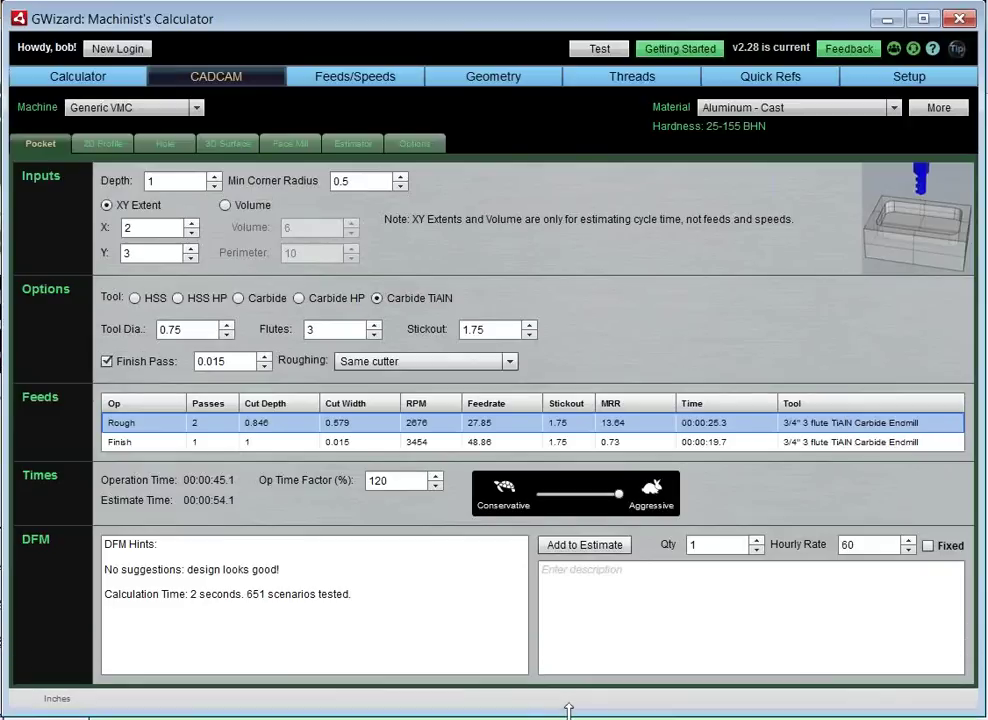
double_click(335, 426)
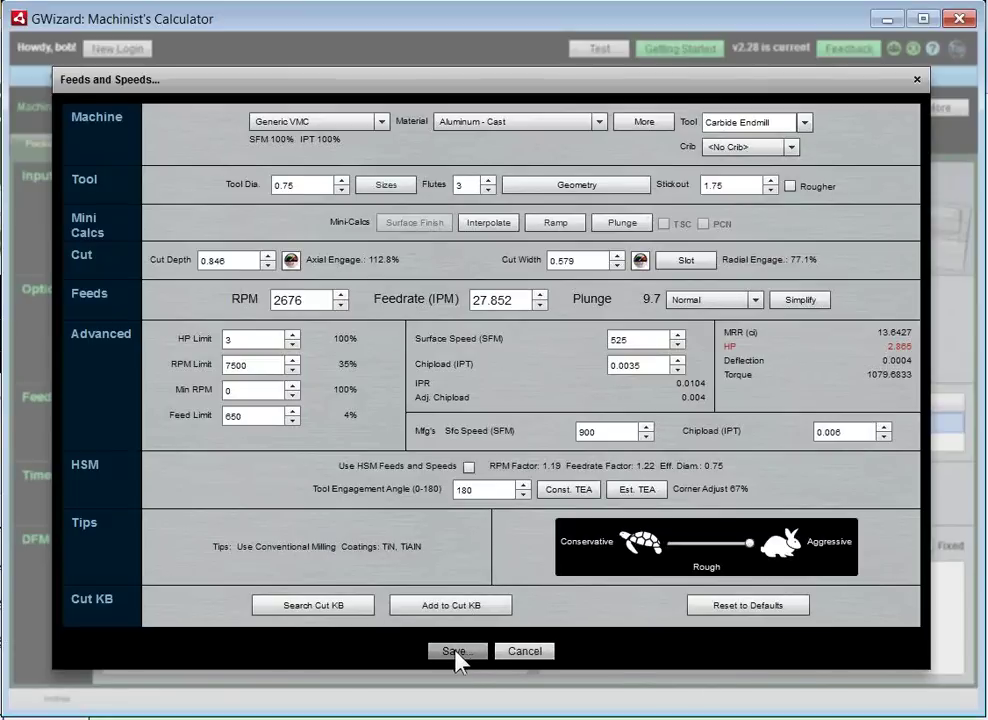
left_click(518, 653)
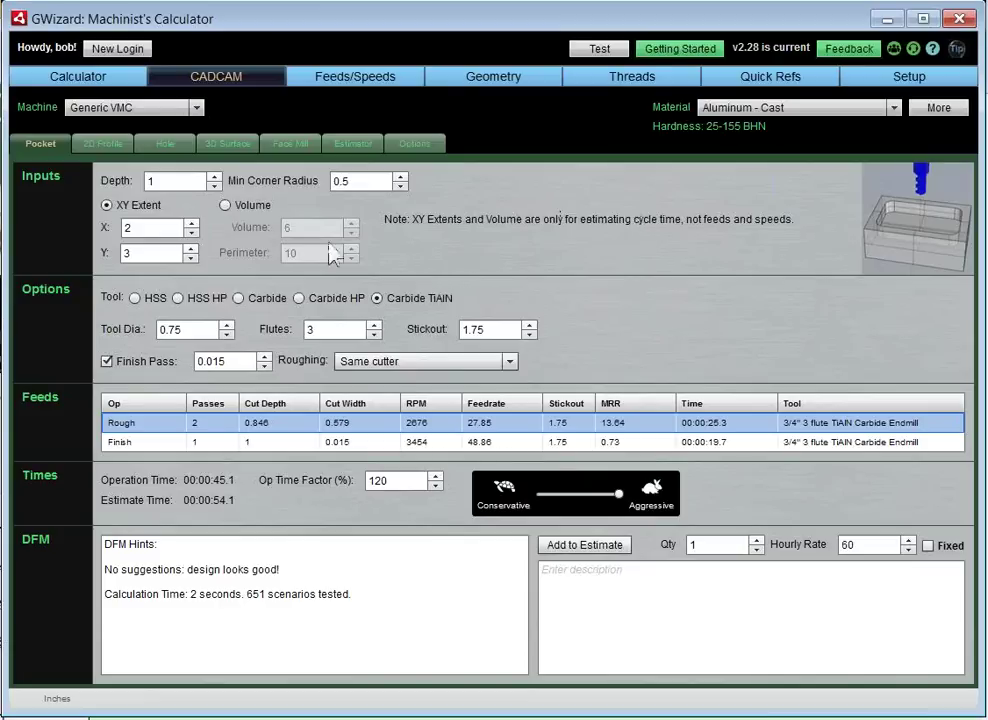
Add the pocket operation to the estimate with the description "Center pocket" and open the Estimator
left_click(558, 576)
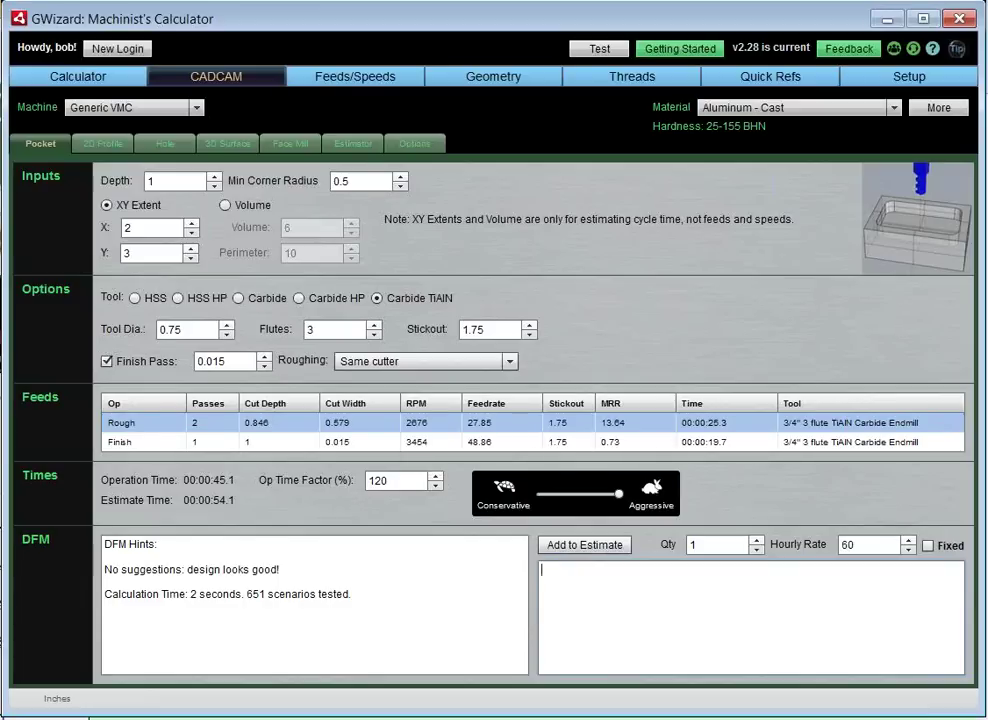
type("Center pocket")
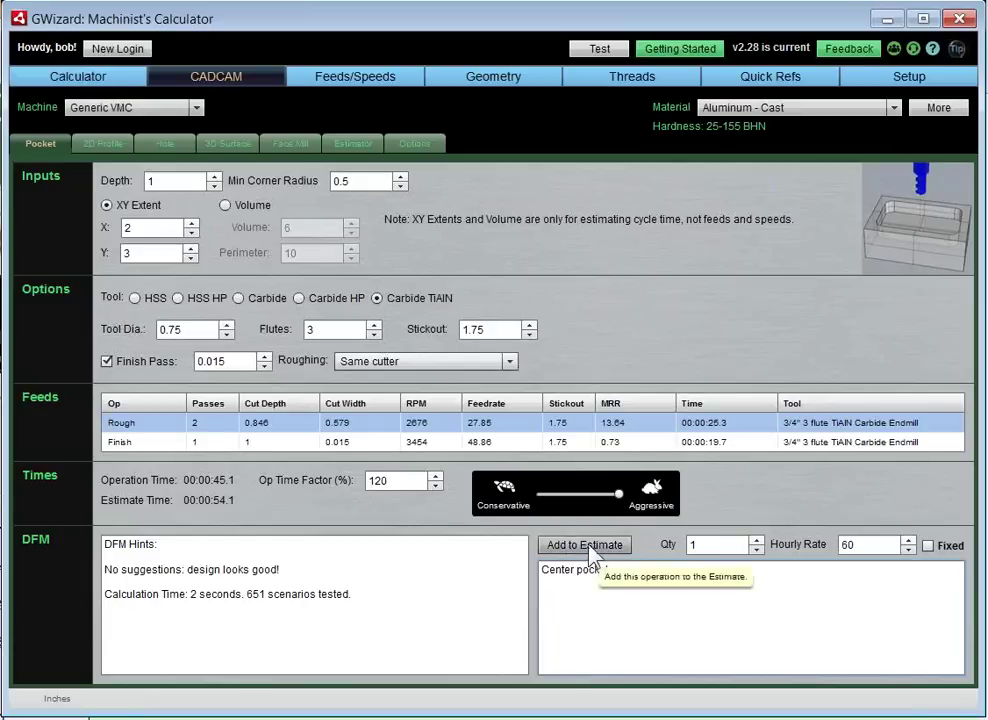
left_click(356, 143)
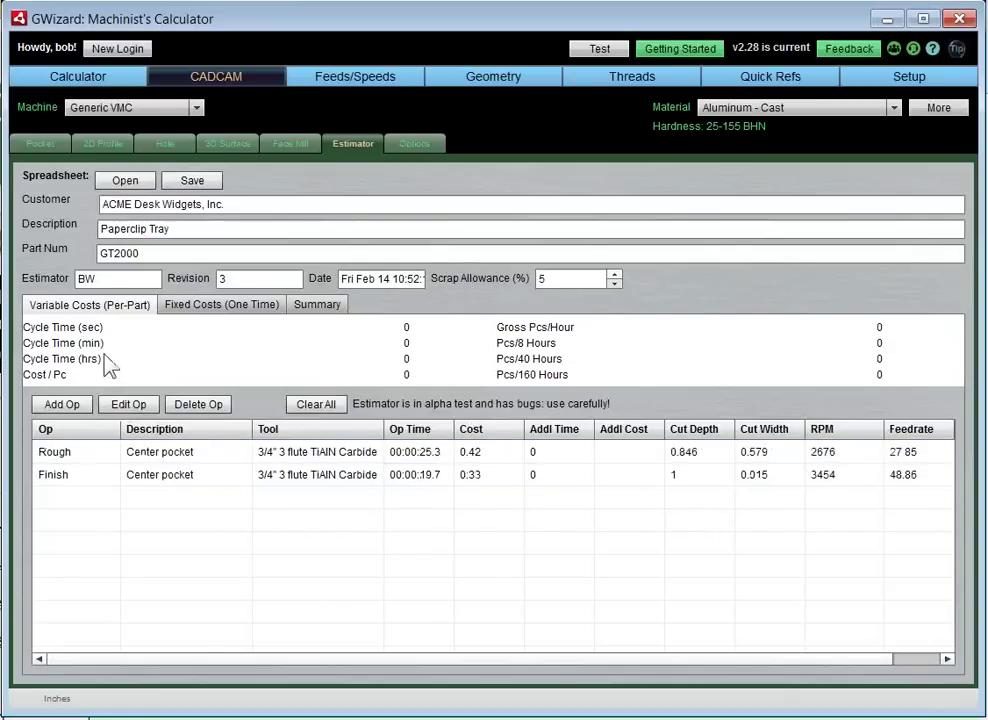
Start a new operation in the estimate and examine its Material, Rough Cut and Consumables forms, including the consumable types
left_click(197, 453)
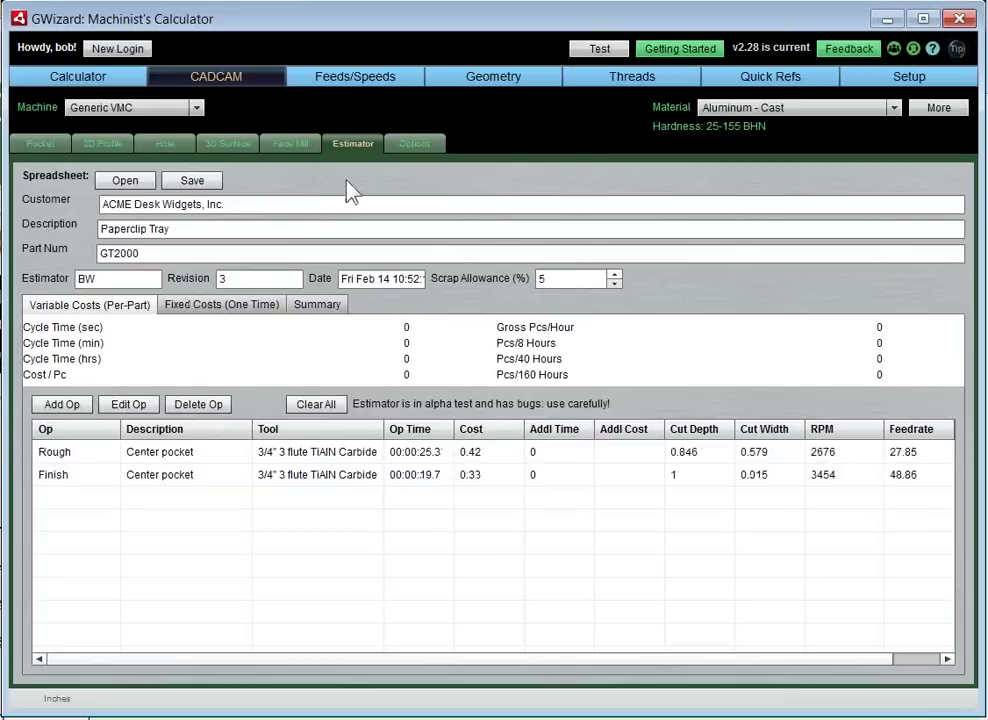
left_click(55, 404)
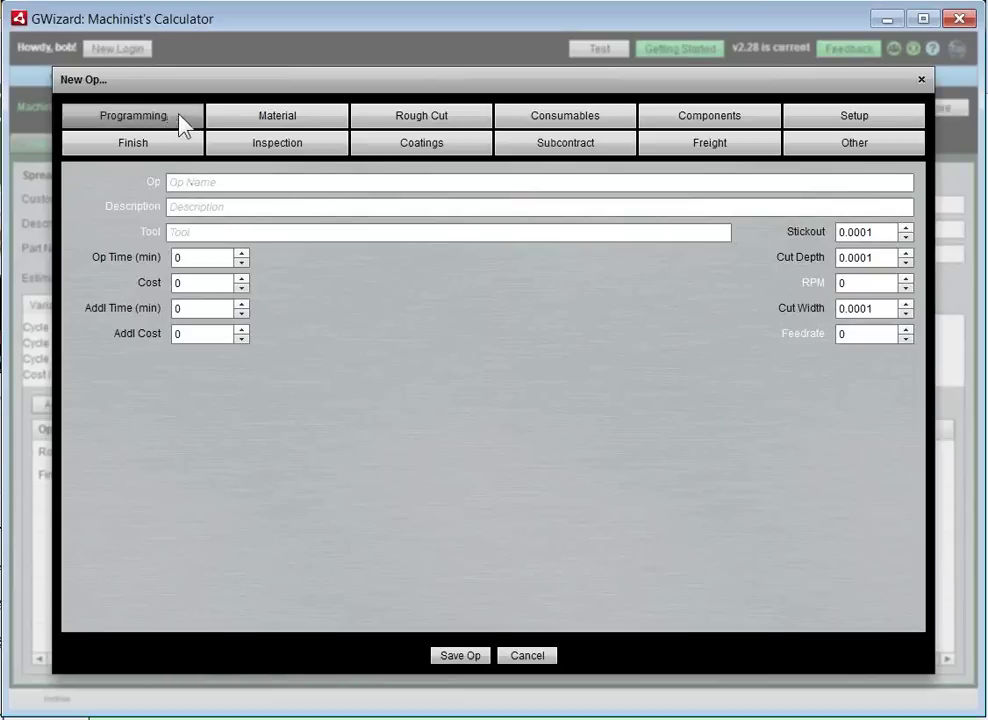
left_click(290, 121)
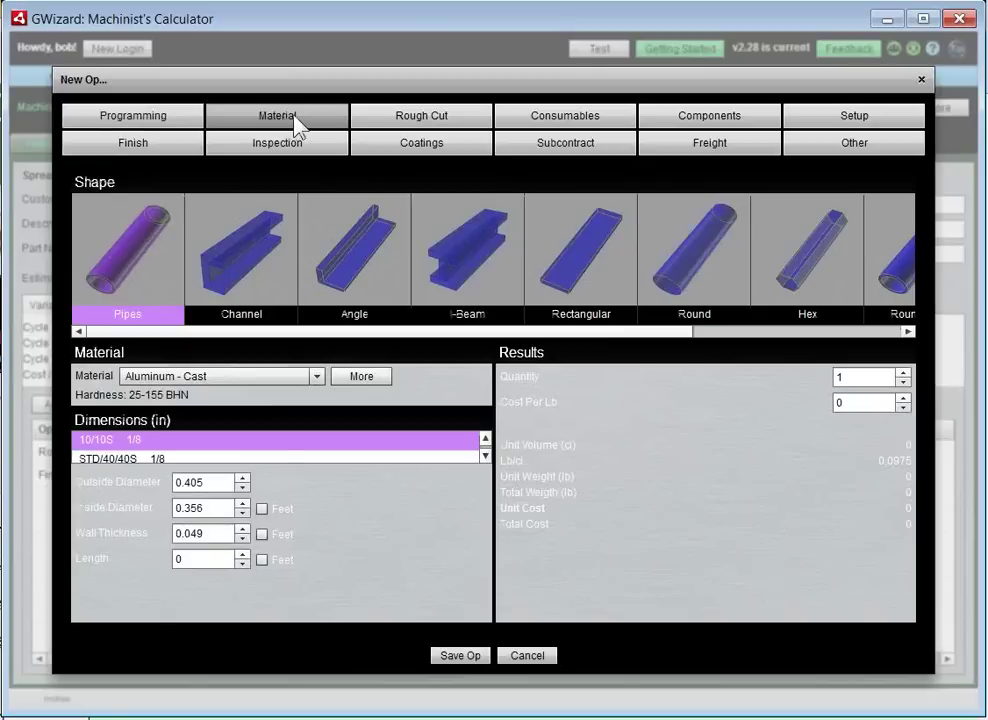
left_click(403, 118)
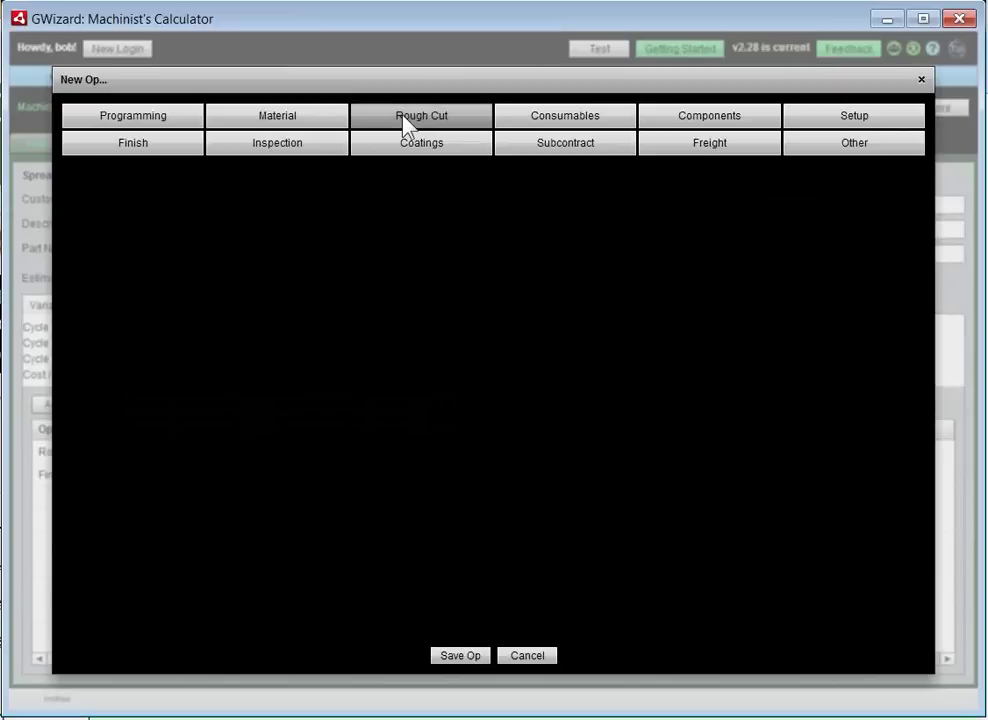
left_click(551, 126)
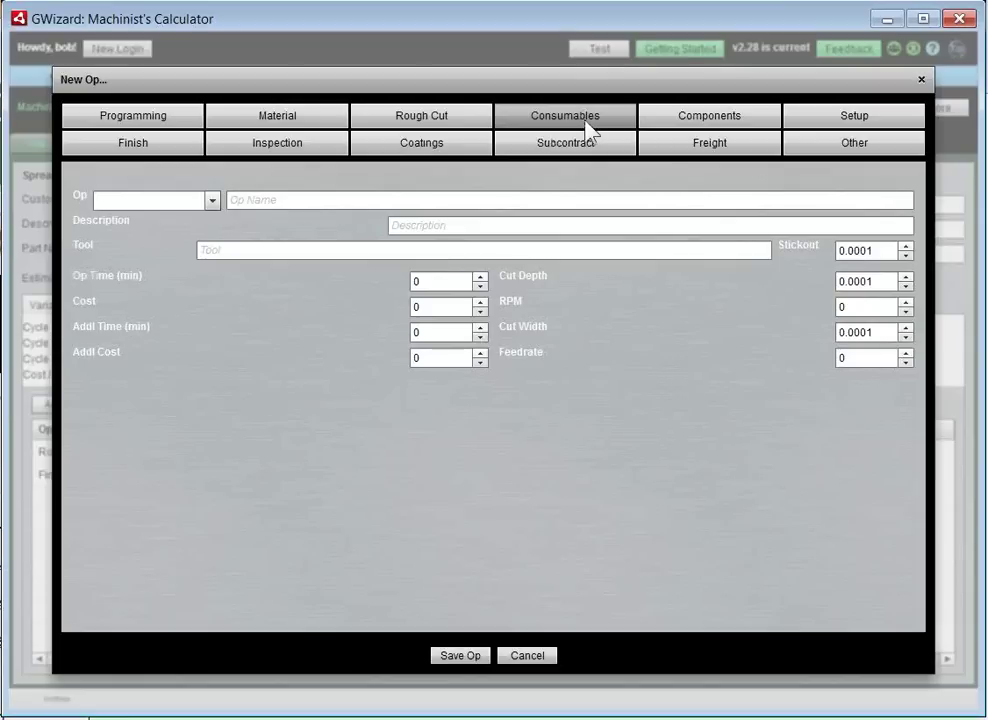
left_click(213, 201)
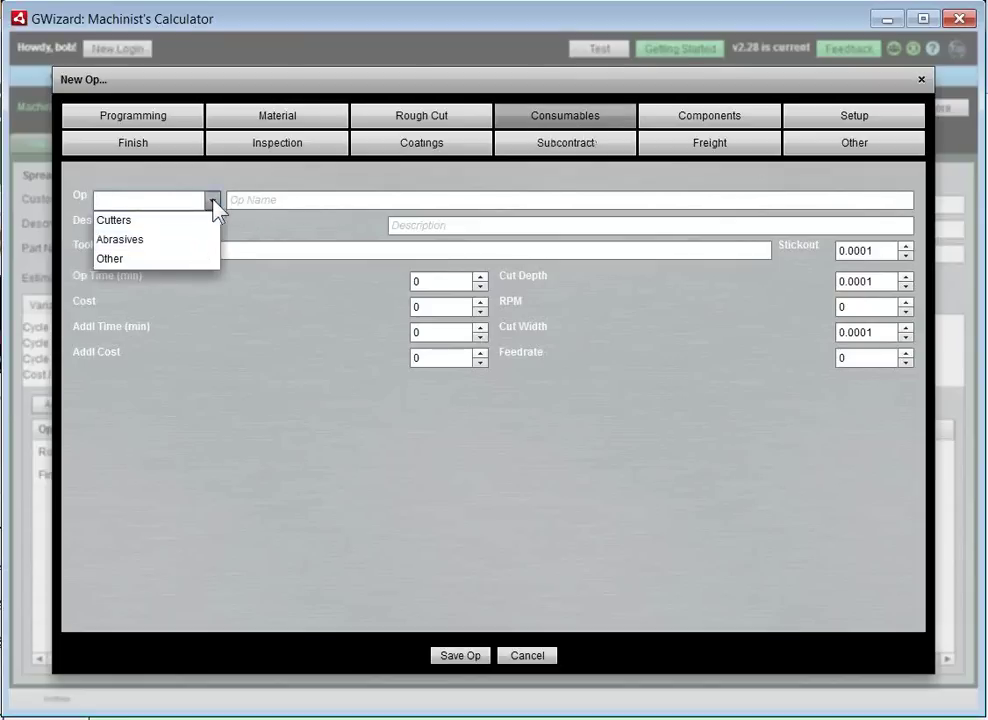
left_click(213, 202)
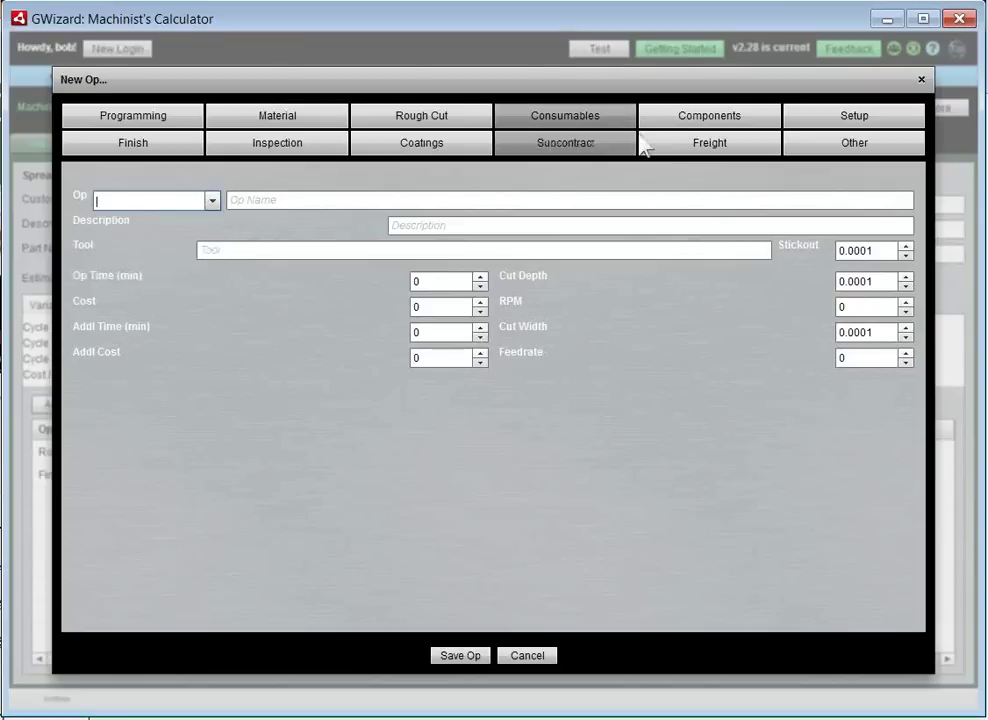
Examine the component types available for a new estimate operation, and cancel the operation without saving
left_click(706, 120)
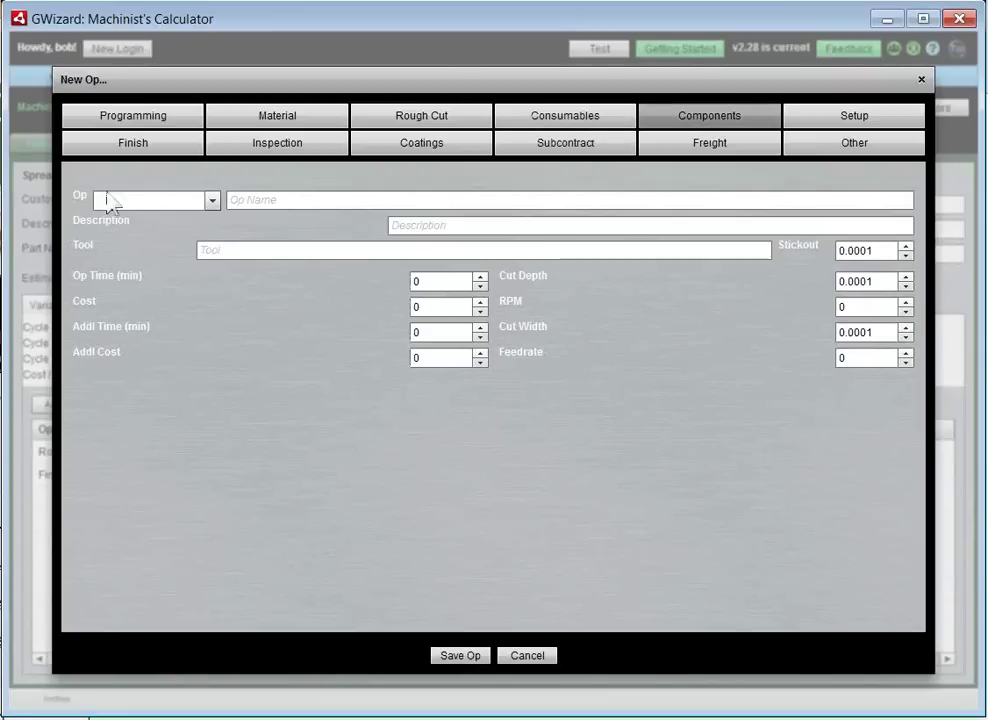
left_click(215, 203)
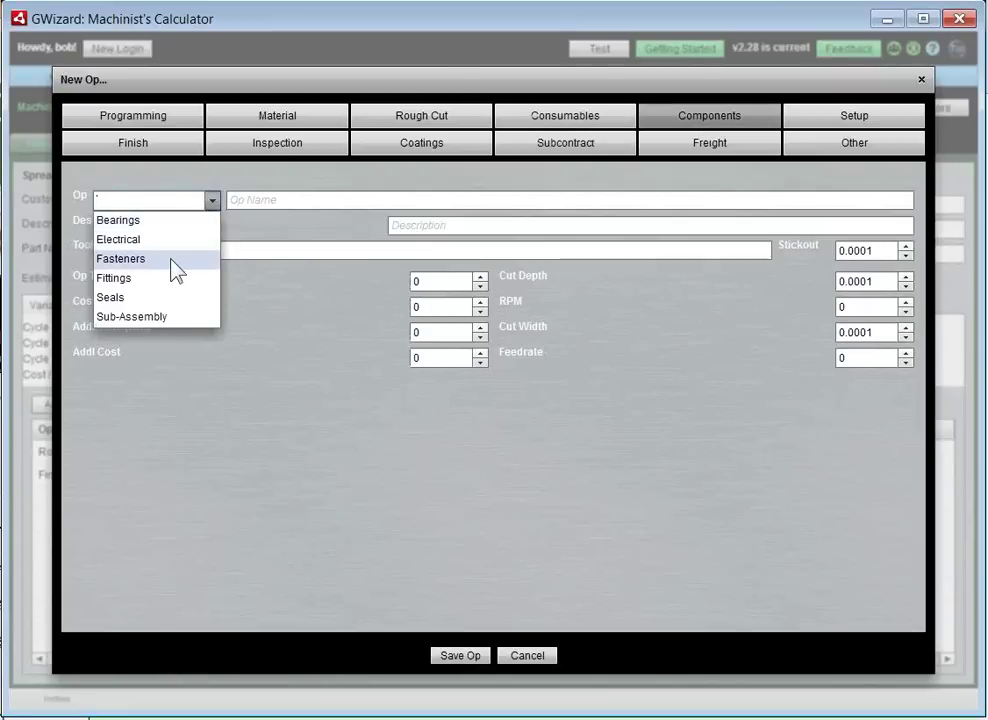
left_click(725, 122)
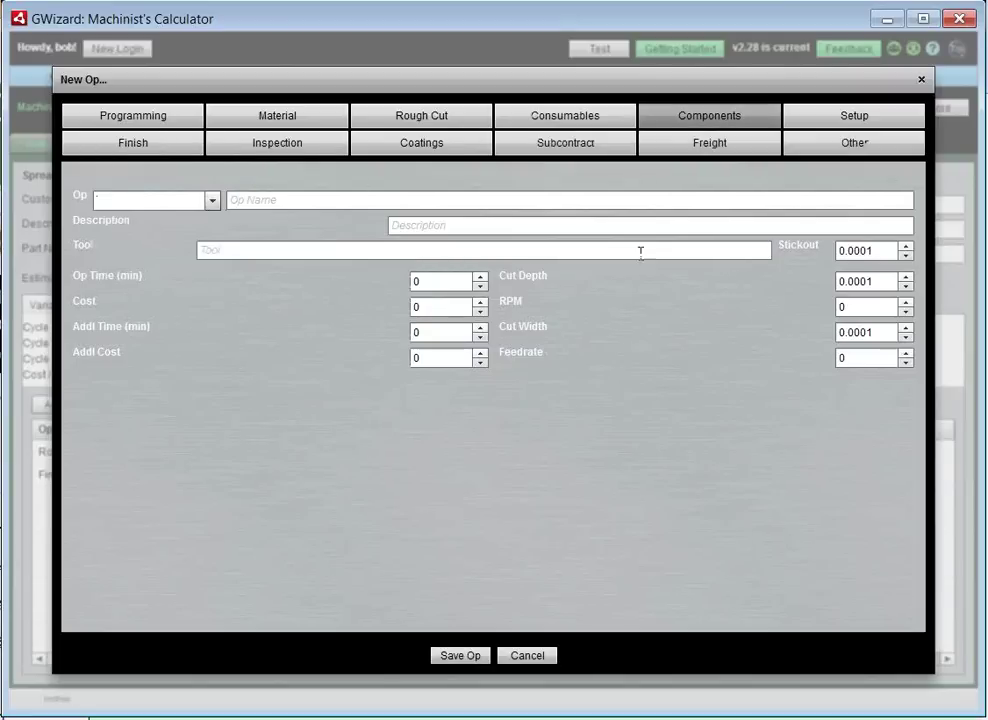
left_click(522, 657)
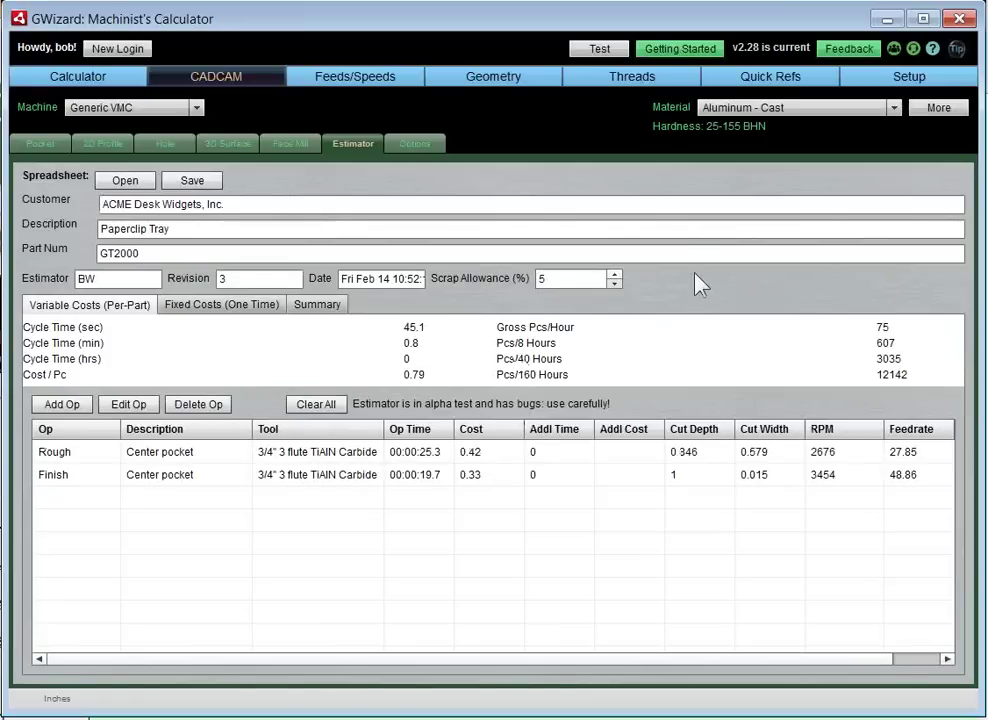
Review the CADCAM Options, Pocket and 2D Profile pages, and open the Feeds/Speeds calculator
left_click(418, 148)
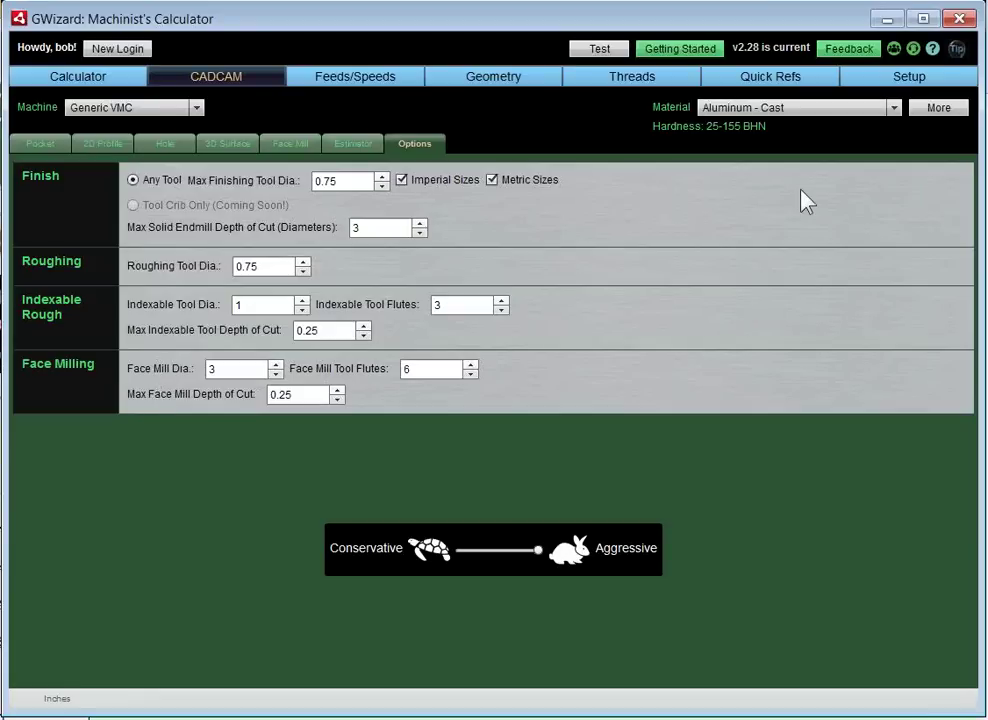
left_click(40, 147)
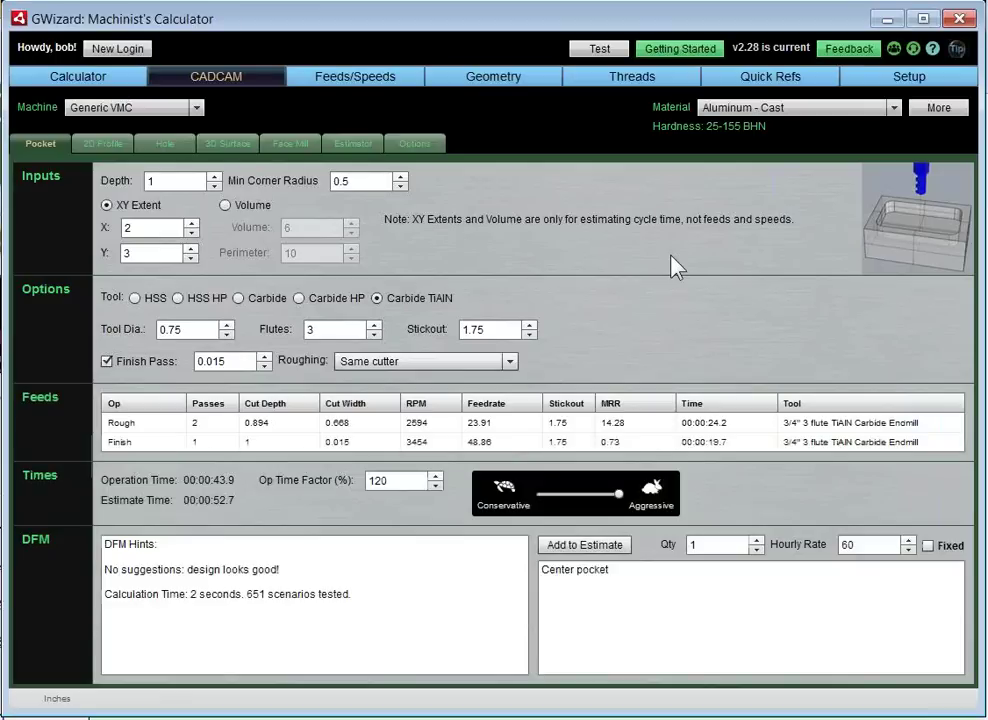
left_click(116, 150)
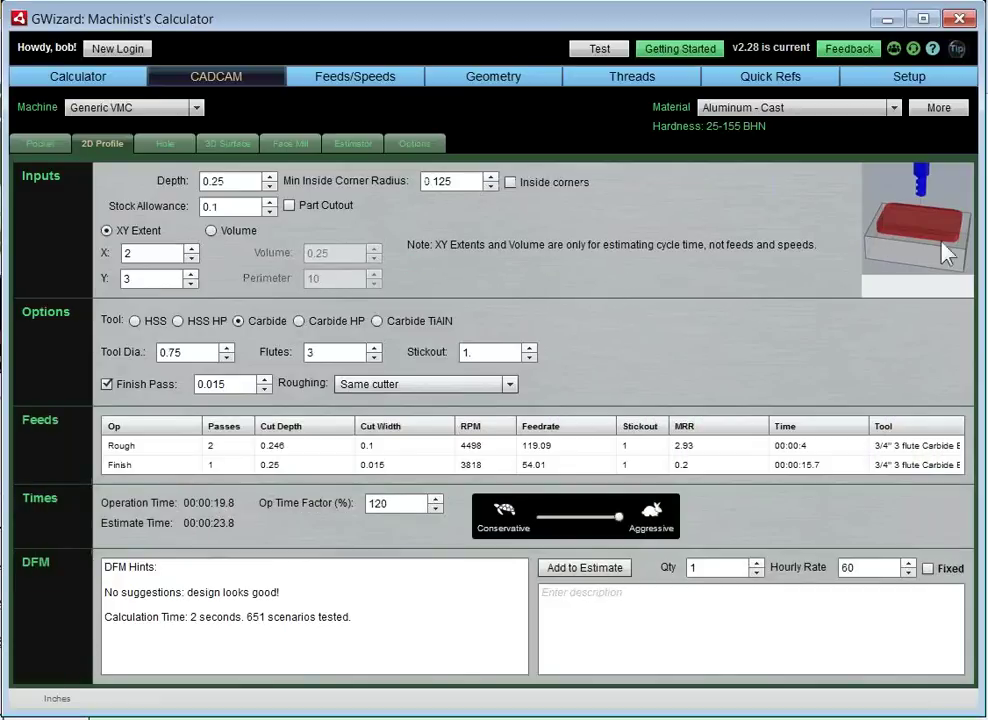
left_click_drag(970, 243, 877, 198)
left_click(355, 78)
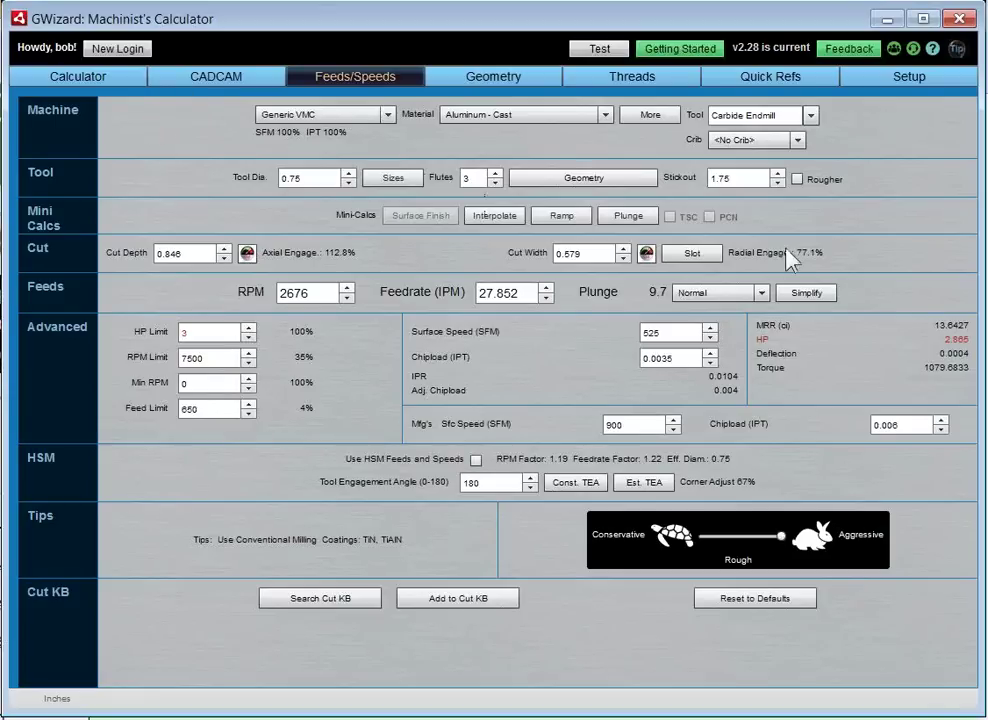
left_click(808, 295)
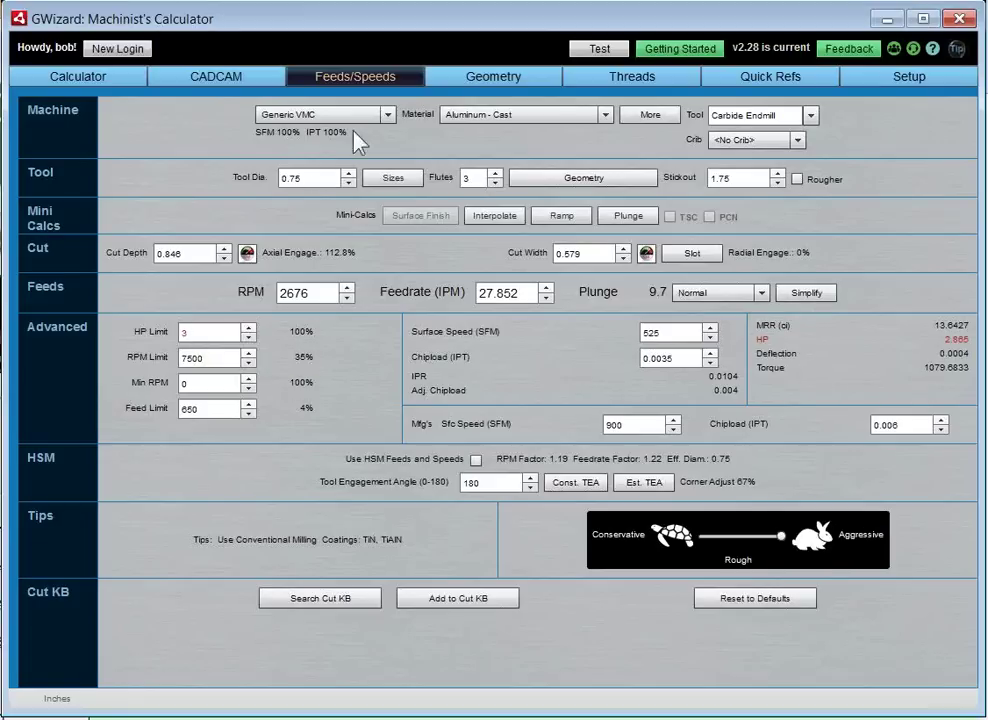
Select the Haas Minimill machine profile in the setup and return to the Feeds/Speeds calculator
left_click(910, 80)
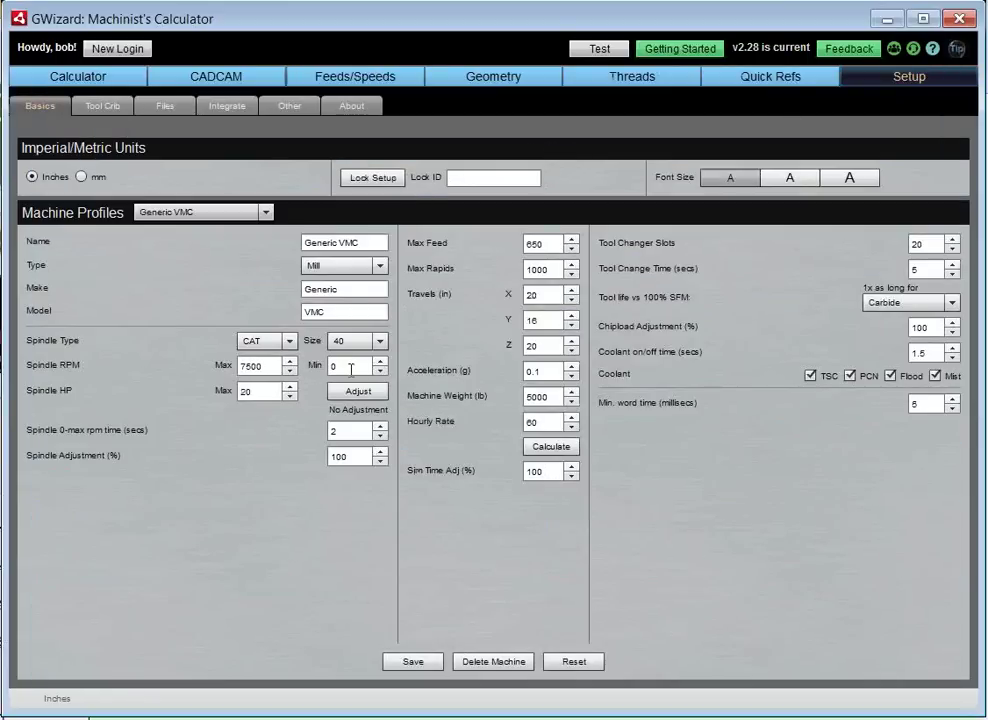
left_click(266, 212)
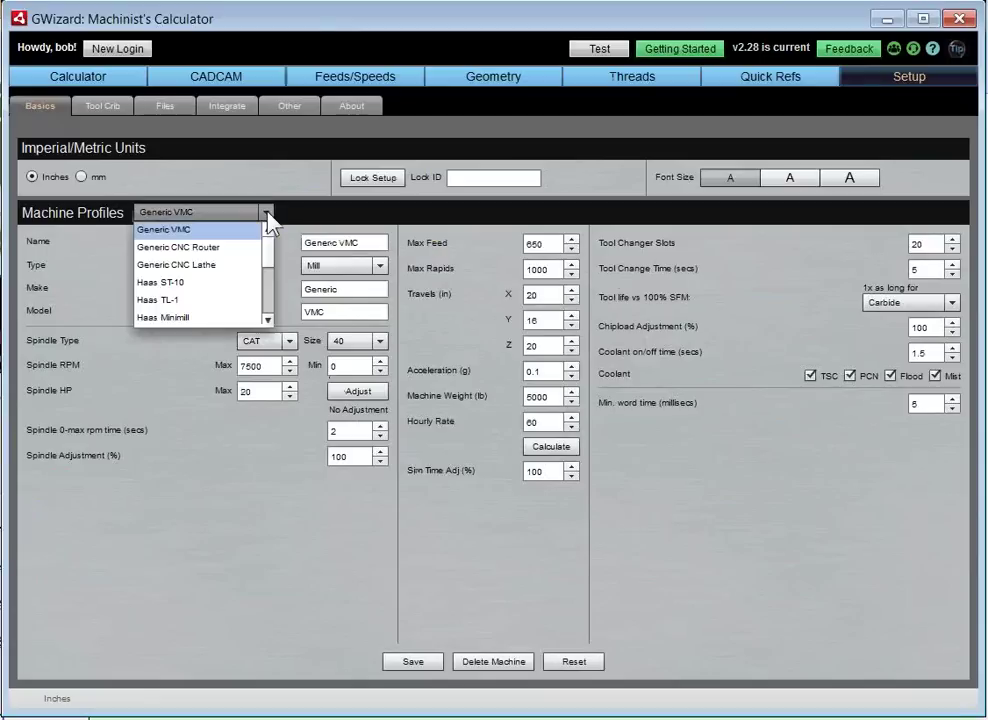
scroll(265, 306, "down", 2)
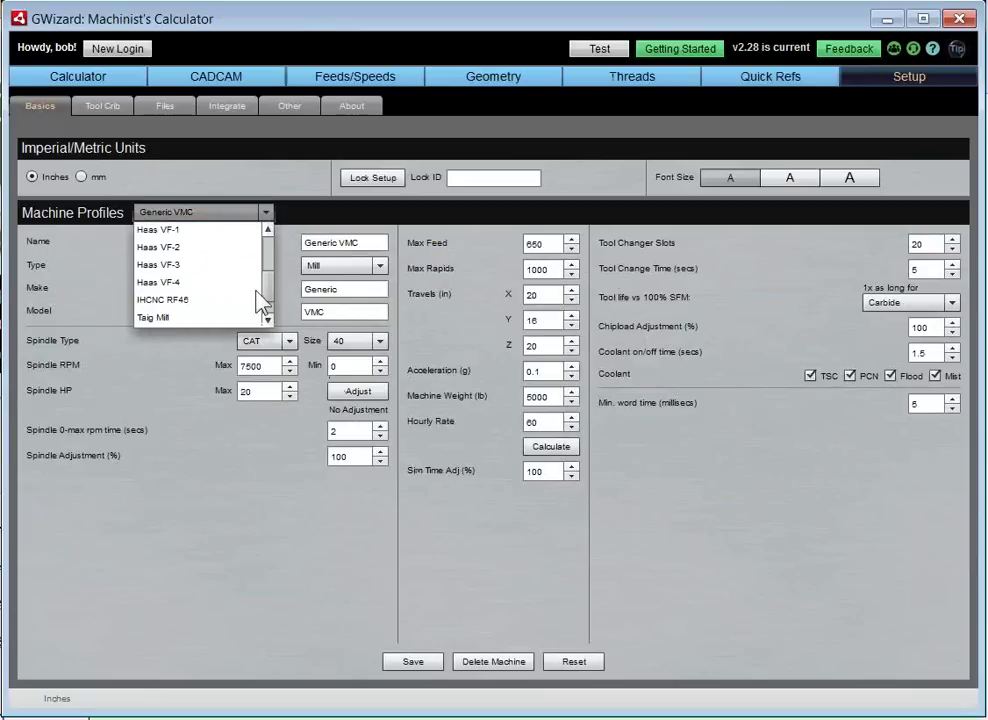
scroll(228, 276, "up", 1)
left_click(228, 266)
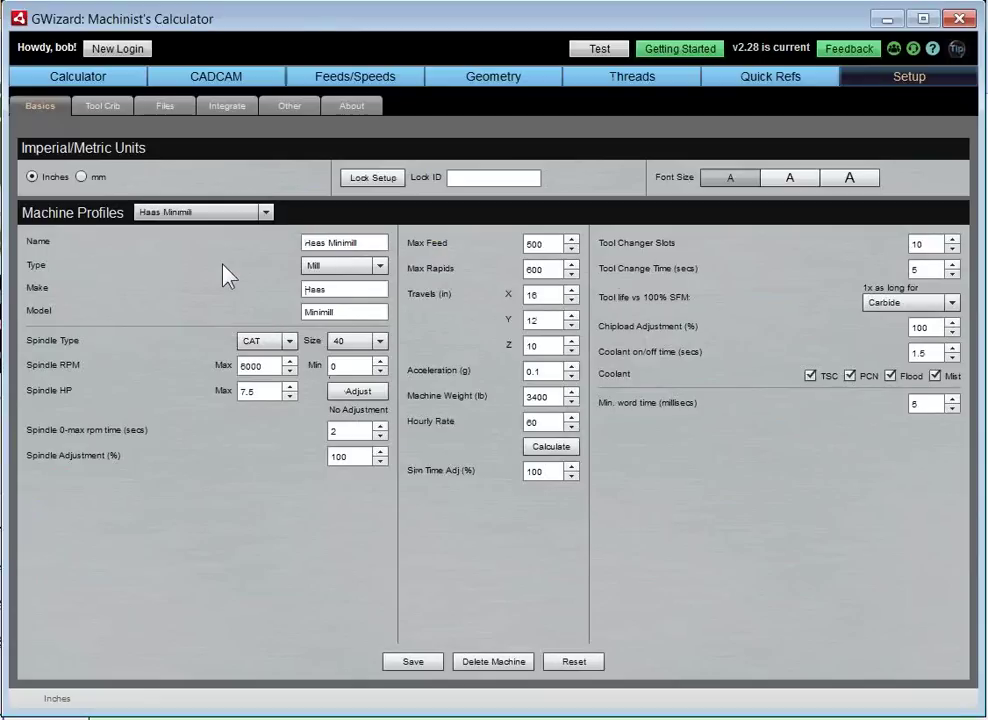
left_click(355, 76)
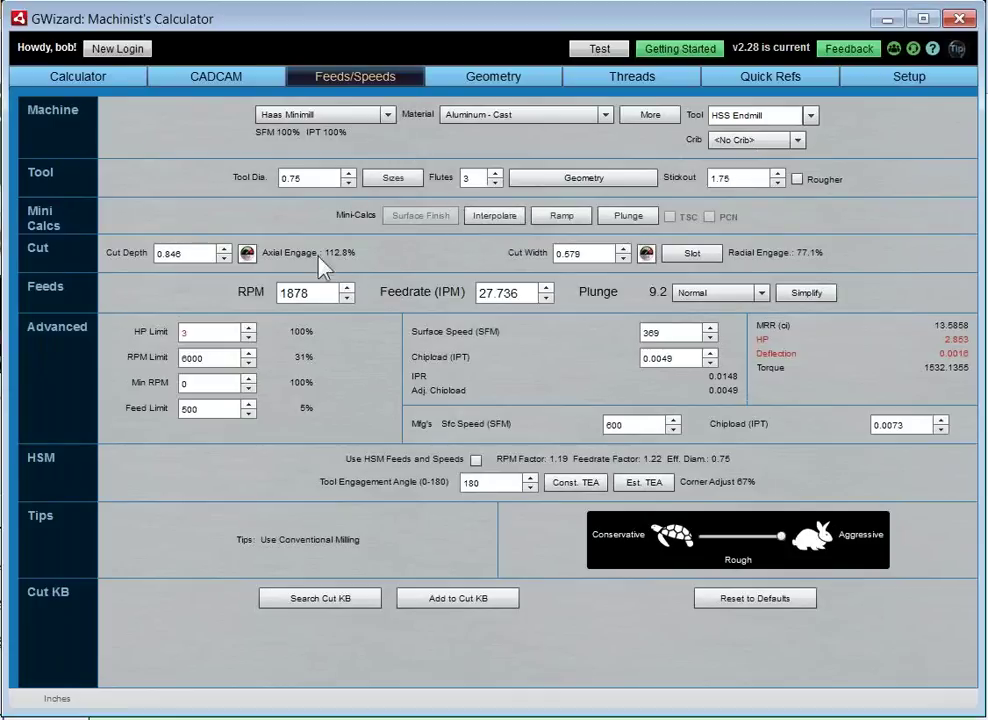
Try changing the horsepower limit and set it back to 3
double_click(192, 335)
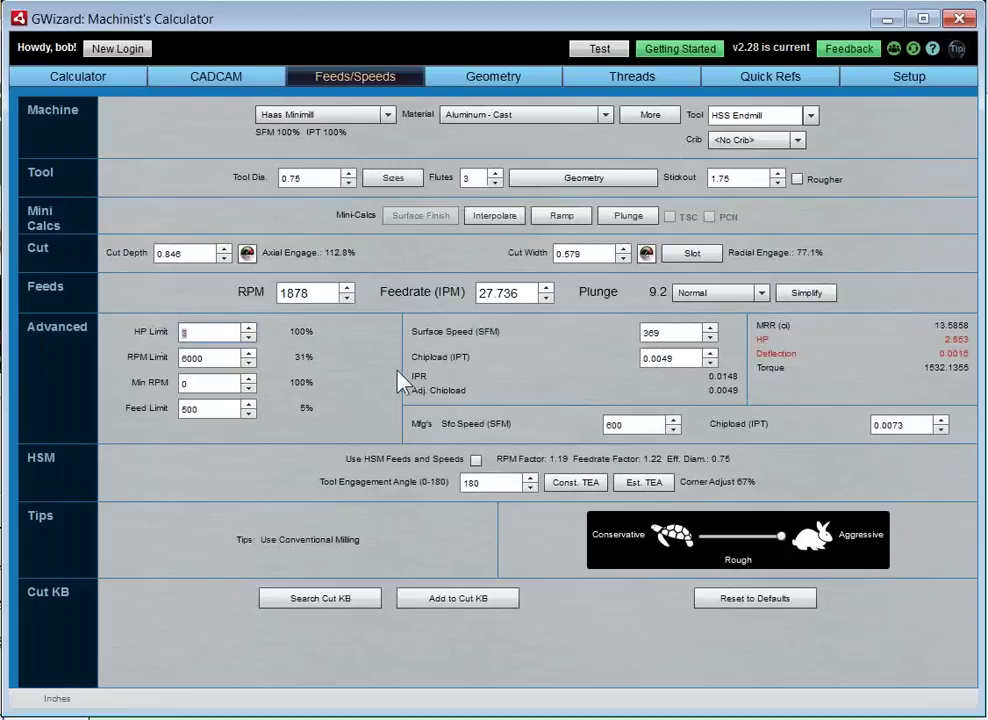
type("5")
key("BackSpace")
type(".")
left_click(214, 331)
type("3")
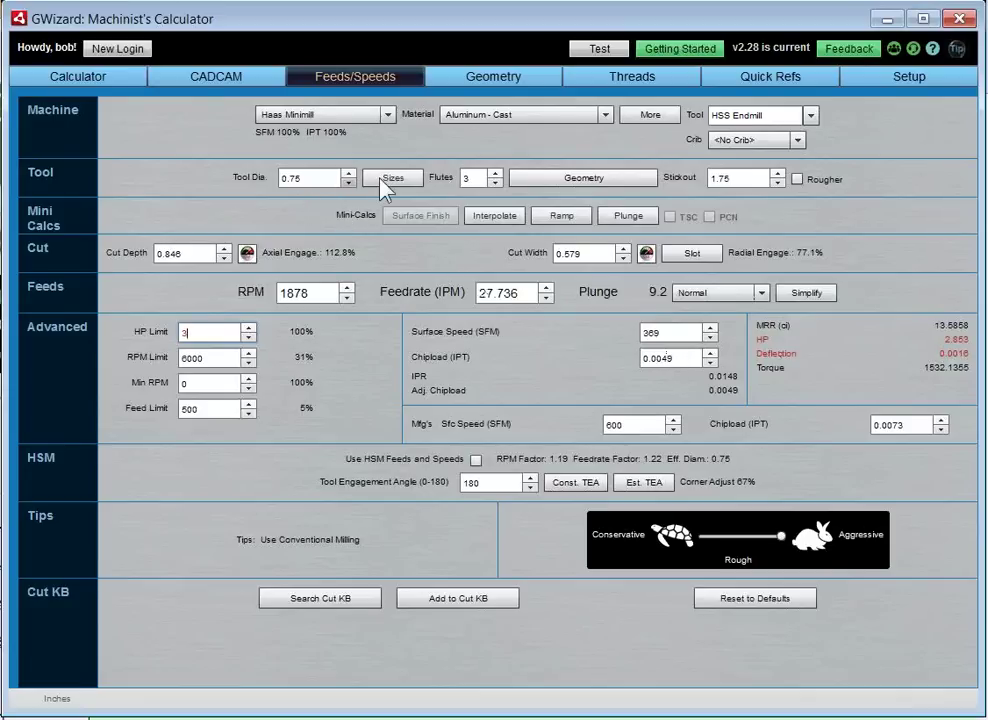
Set the cut depth to 0 and simplify the Feeds/Speeds display to hide the advanced settings
left_click(190, 253)
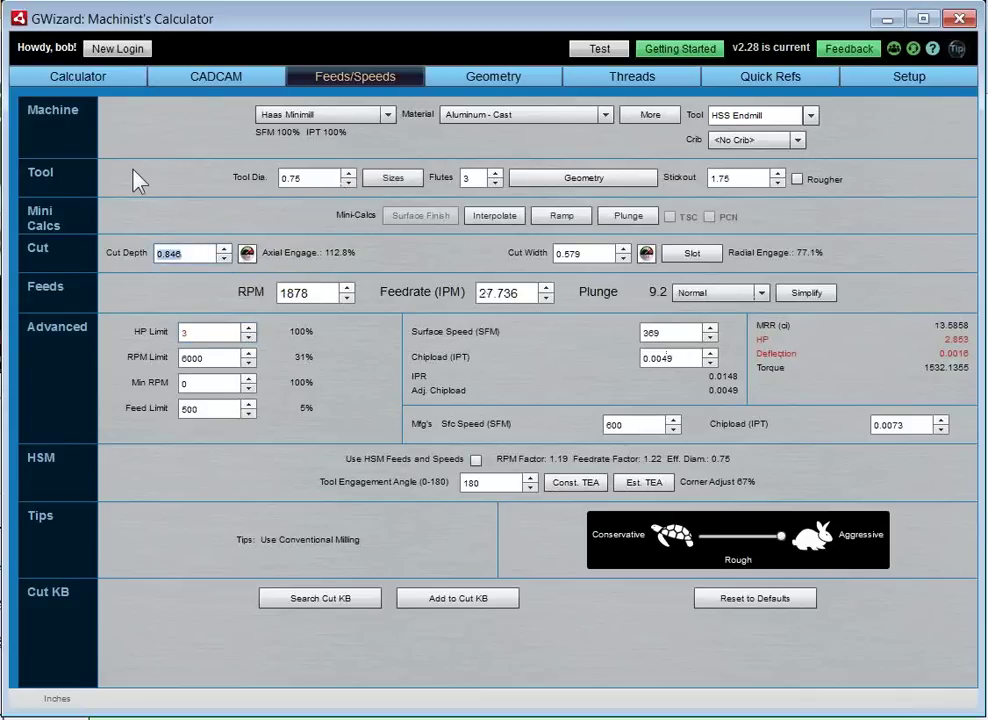
type("0")
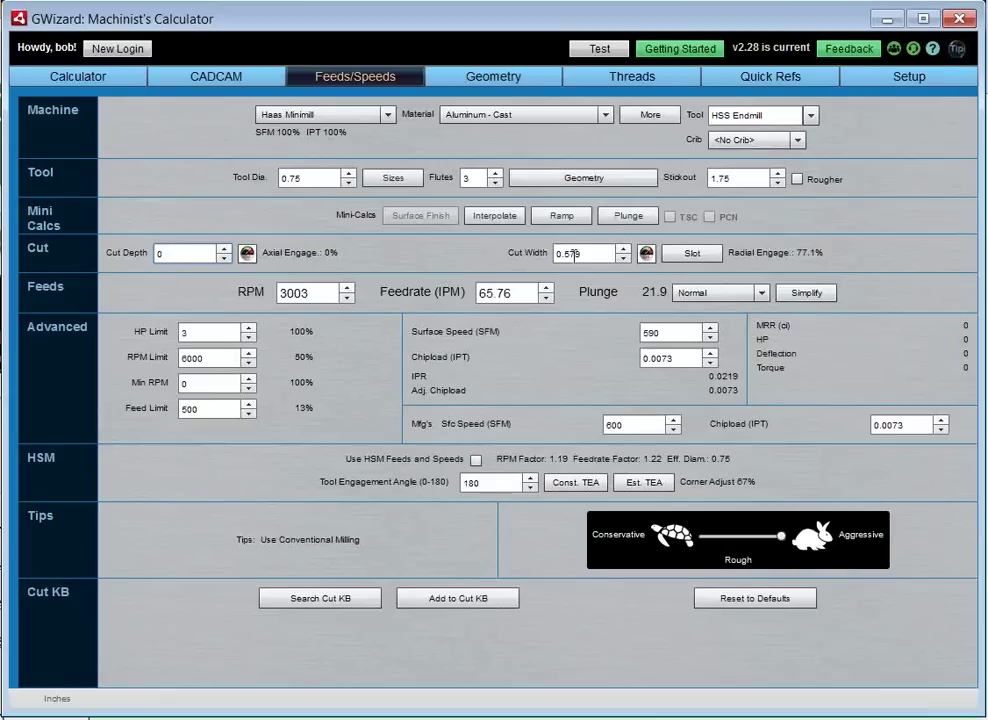
left_click(804, 293)
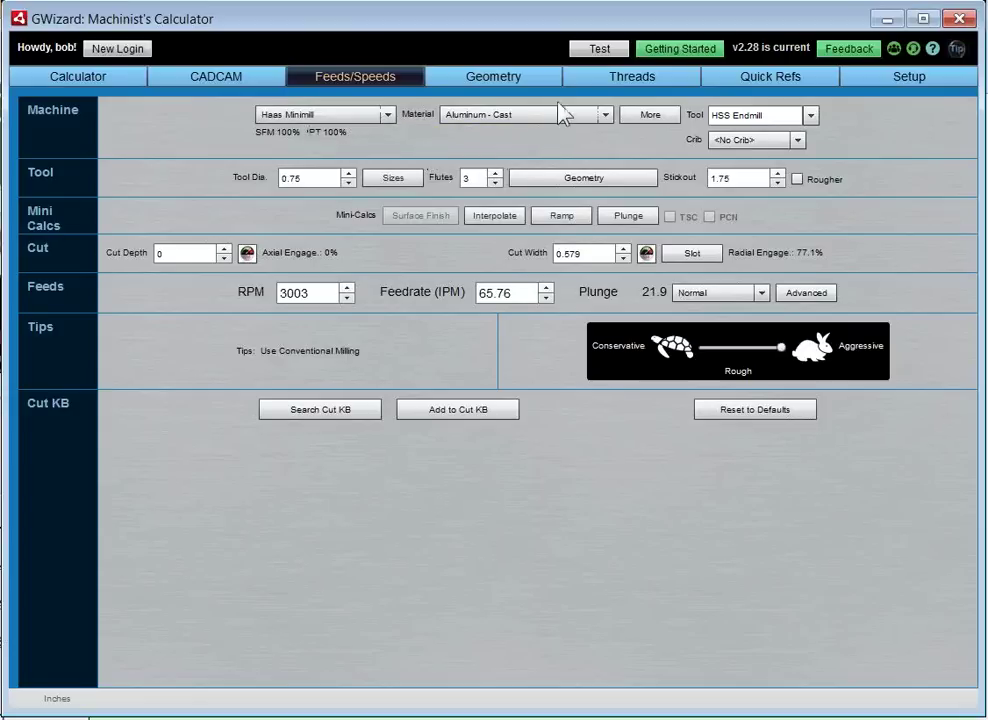
Examine the list of workpiece materials, keeping Aluminum - Cast
left_click(605, 116)
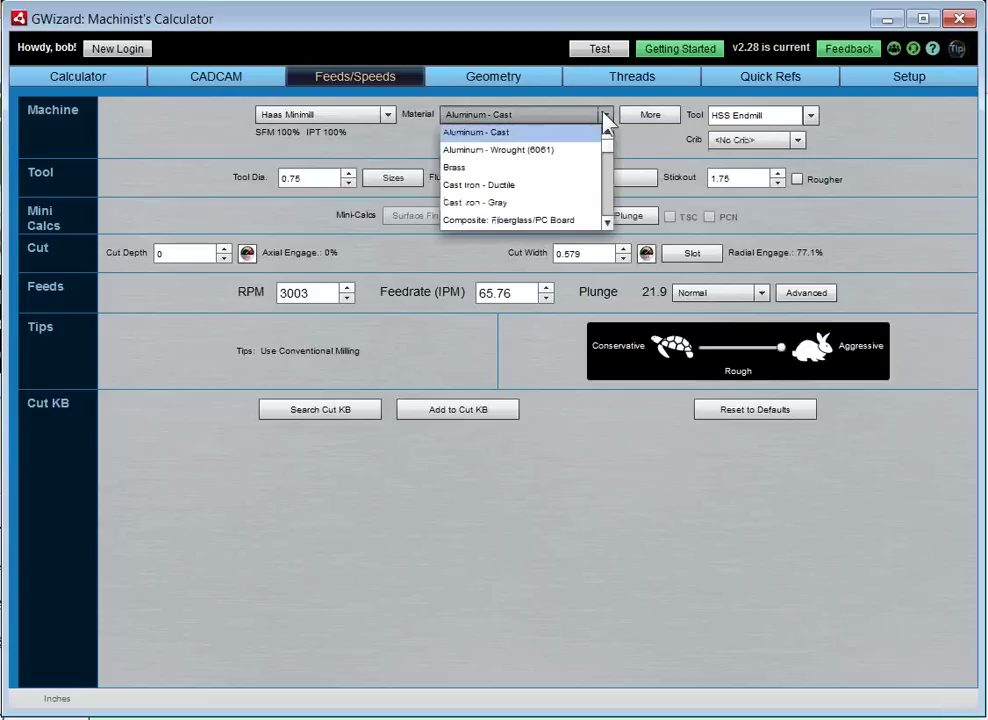
mouse_move(613, 155)
left_mouse_down()
mouse_move(602, 223)
mouse_move(597, 146)
left_mouse_up()
left_click(607, 116)
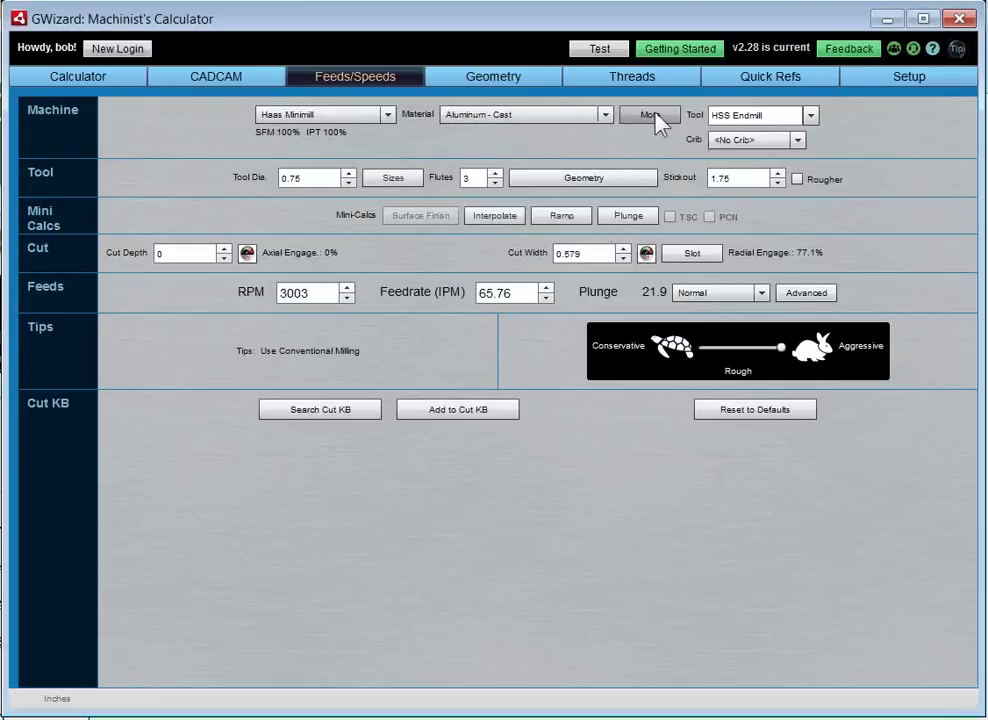
Open the Material Browser and search it for "phenolic"
left_click(653, 118)
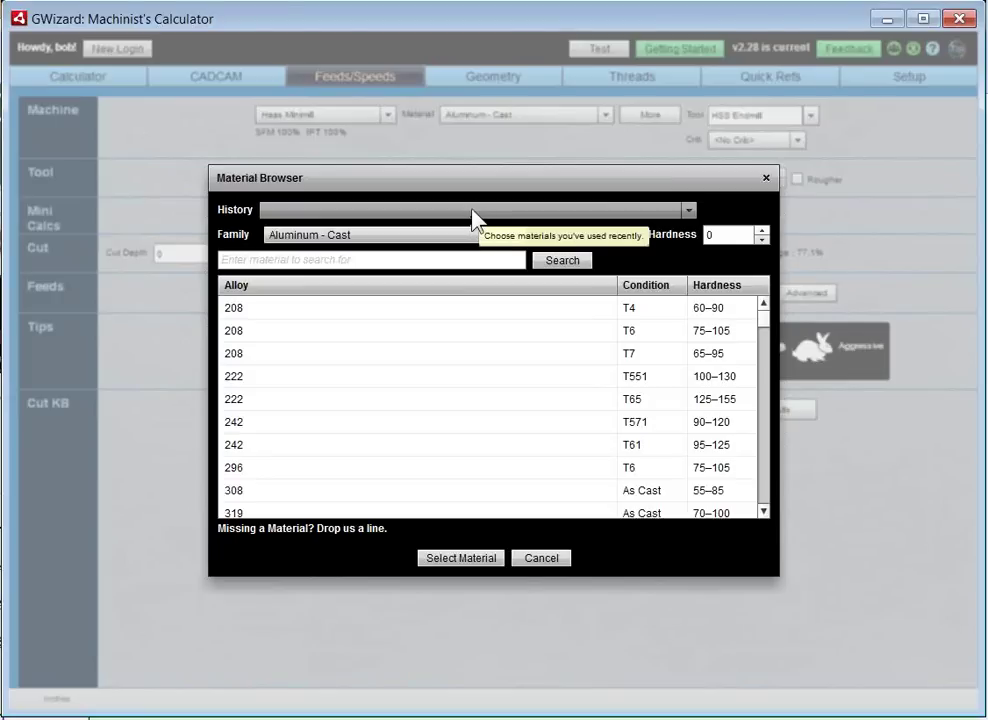
left_click(436, 260)
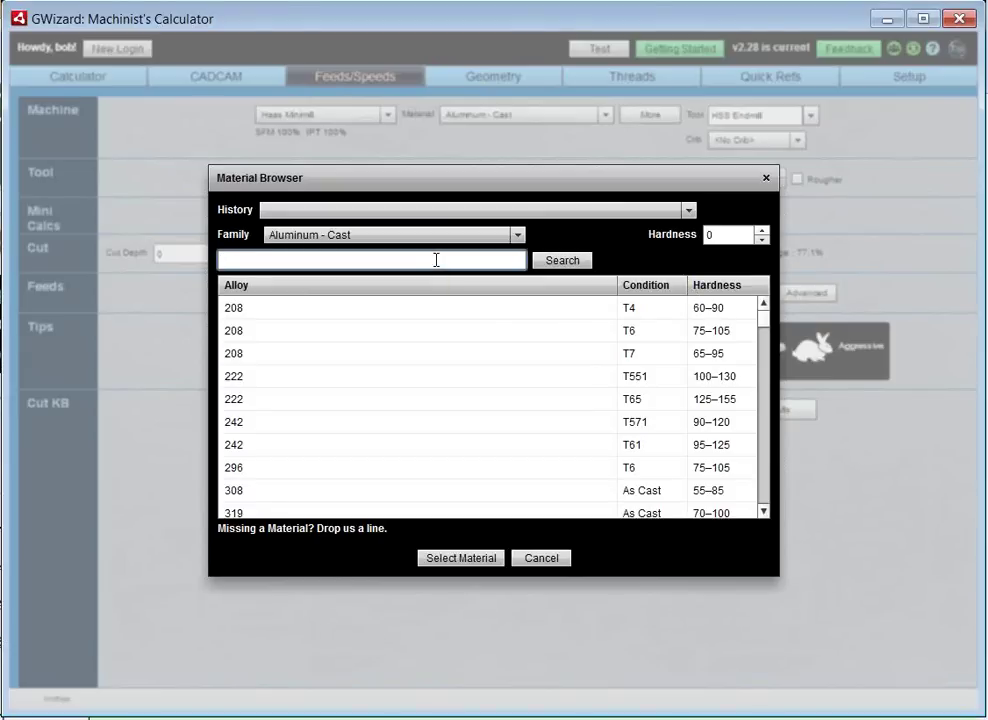
type("phenolic")
left_click(572, 262)
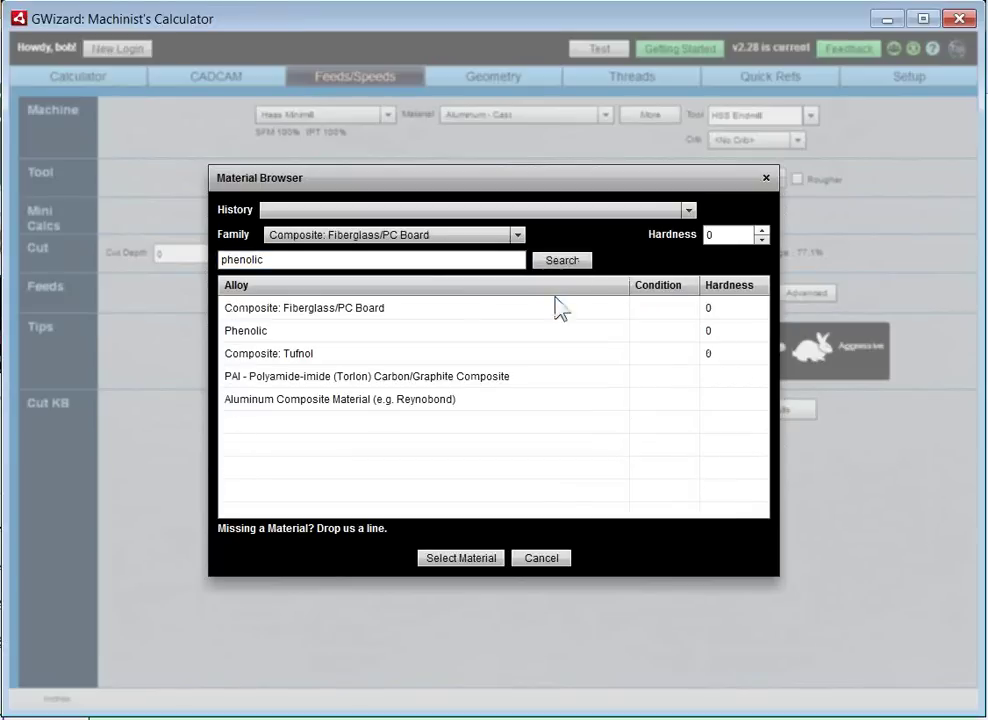
left_click(529, 331)
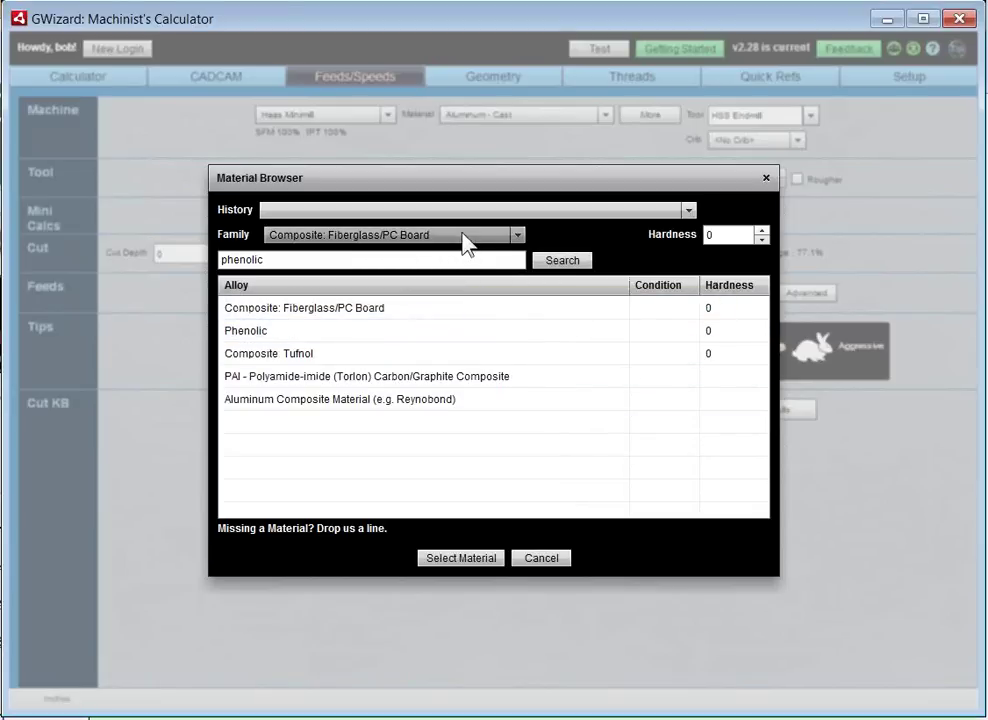
List the alloys of the Aluminum - Wrought (6061) family in the Material Browser
left_click(519, 239)
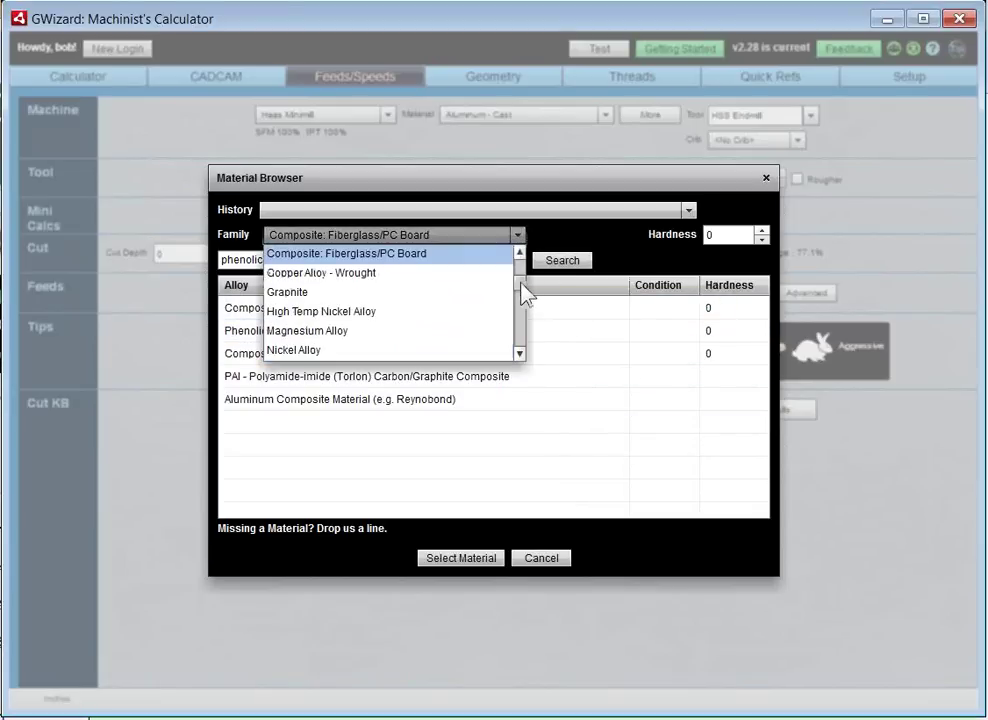
left_click_drag(525, 290, 520, 265)
left_click(452, 280)
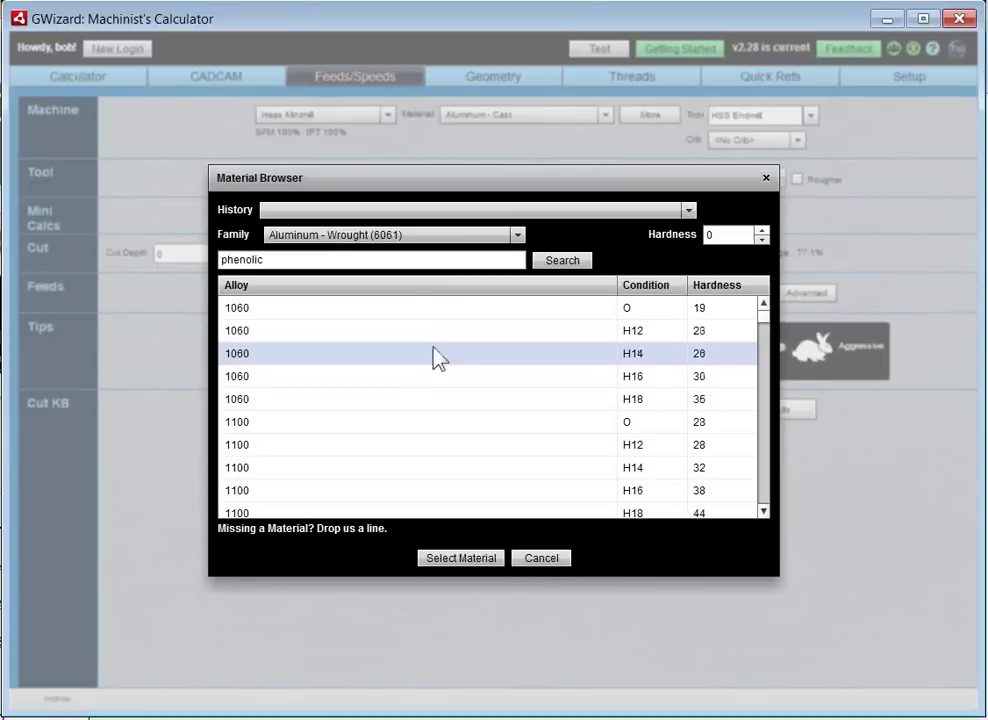
Replace the Material Browser's search term with "inconel" and run the search
left_click(230, 260)
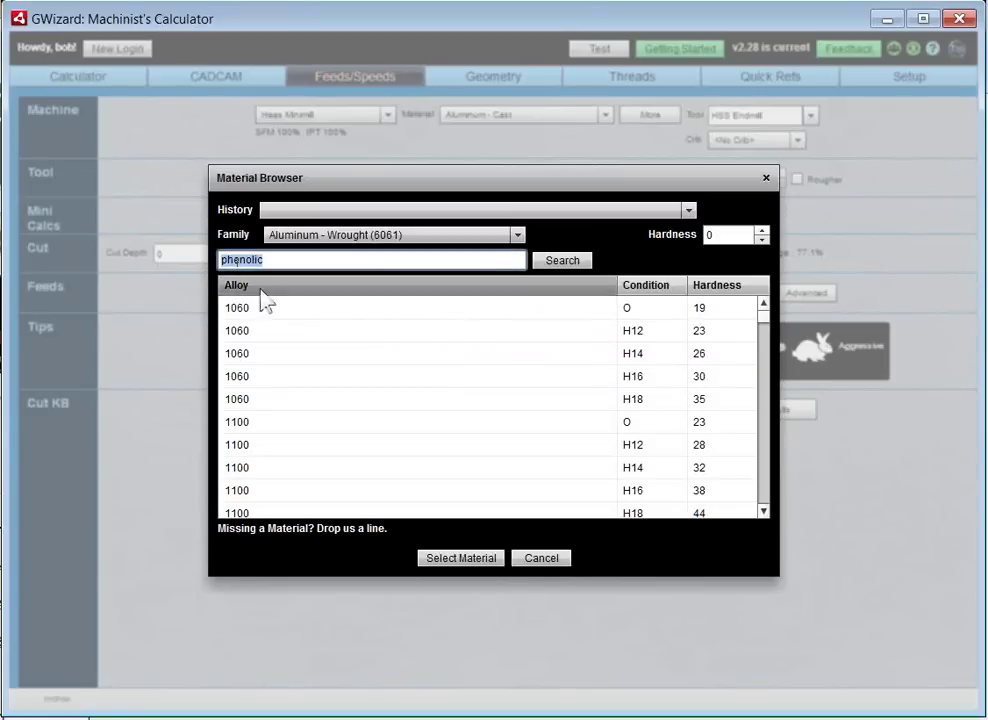
key("ctrl+a")
type("tnconel")
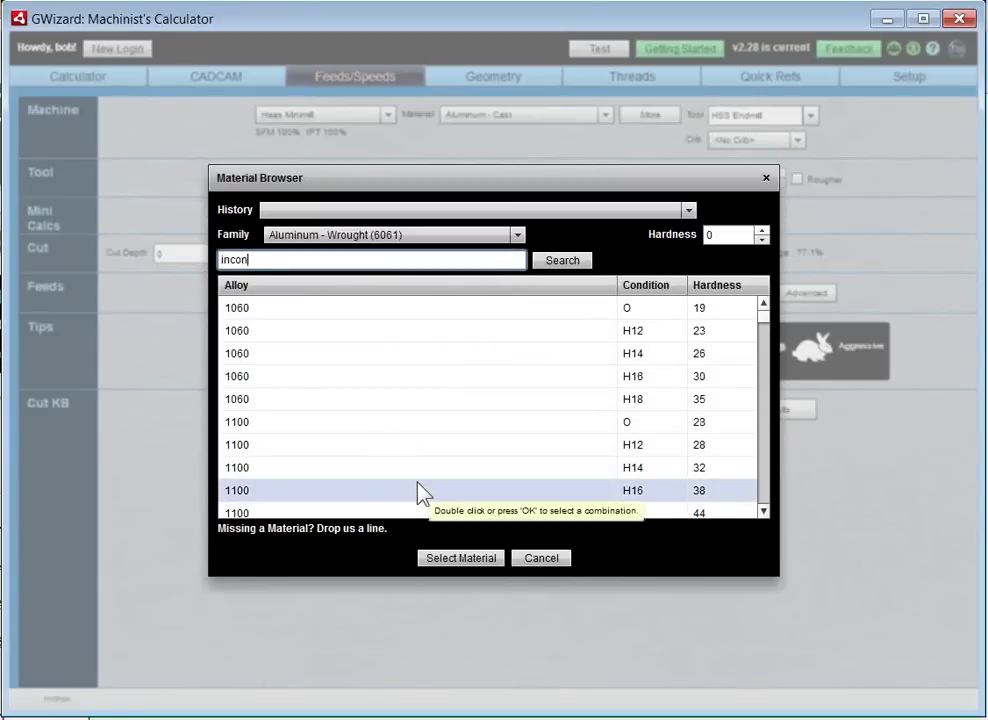
left_click(585, 263)
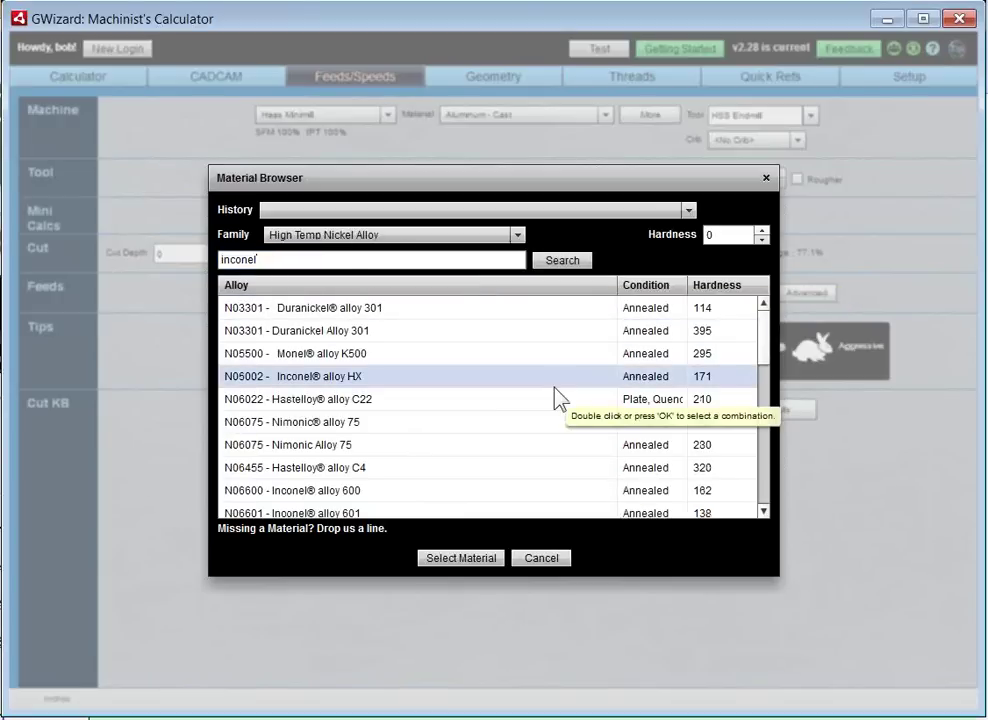
Choose alloy 6061 in T6, T651 condition from the Aluminum - Wrought (6061) family as the workpiece material
left_click(519, 236)
scroll(525, 290, "up", 3)
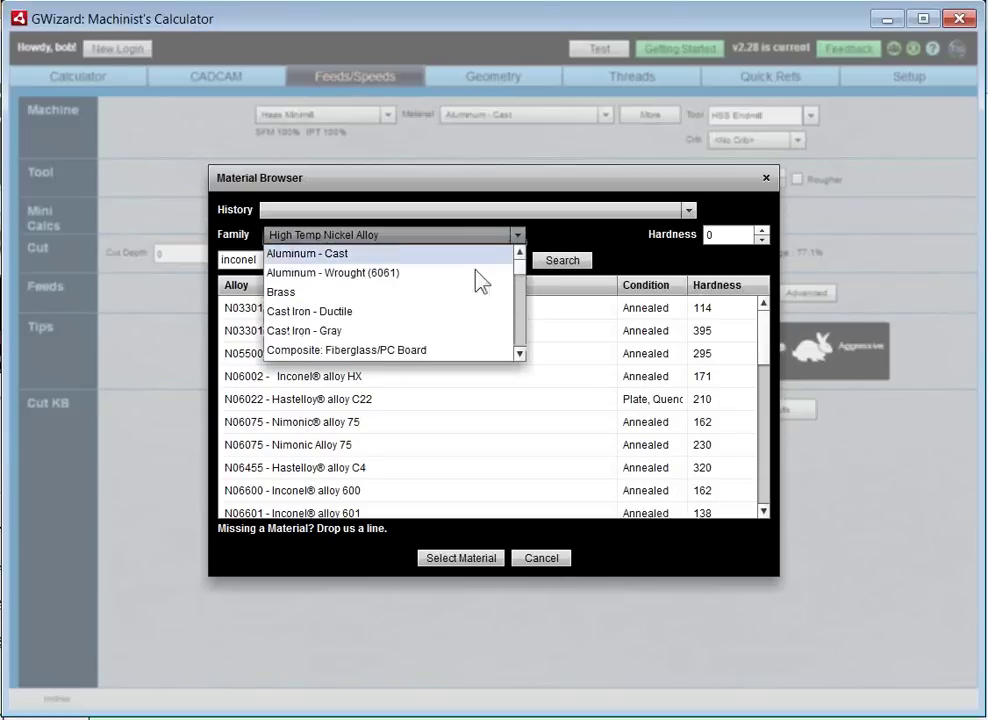
left_click(461, 274)
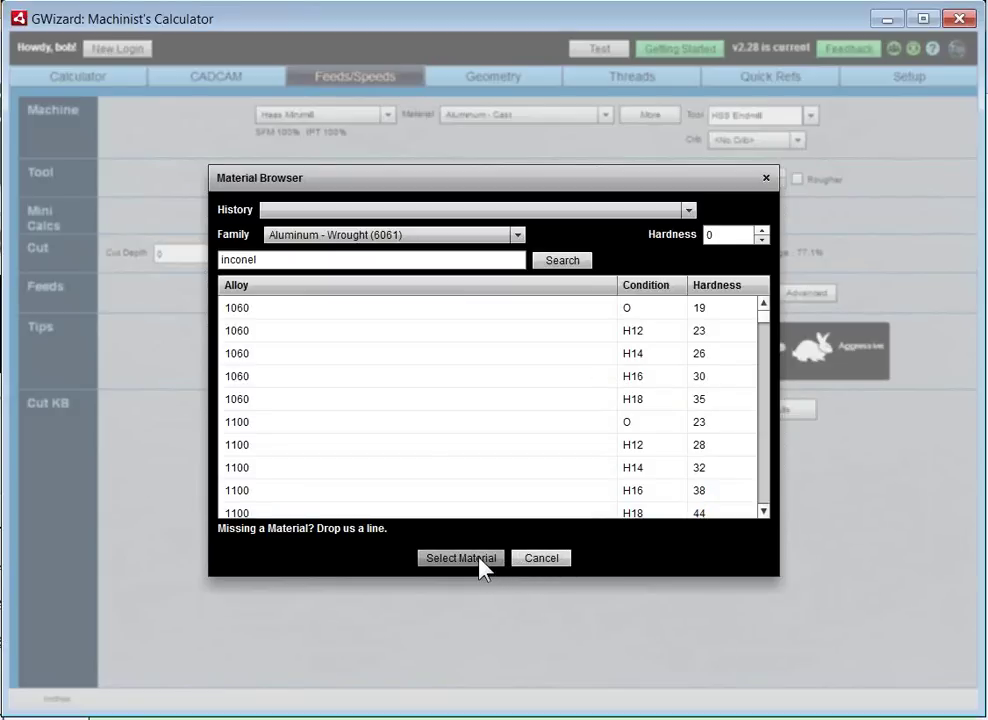
left_click_drag(763, 326, 778, 480)
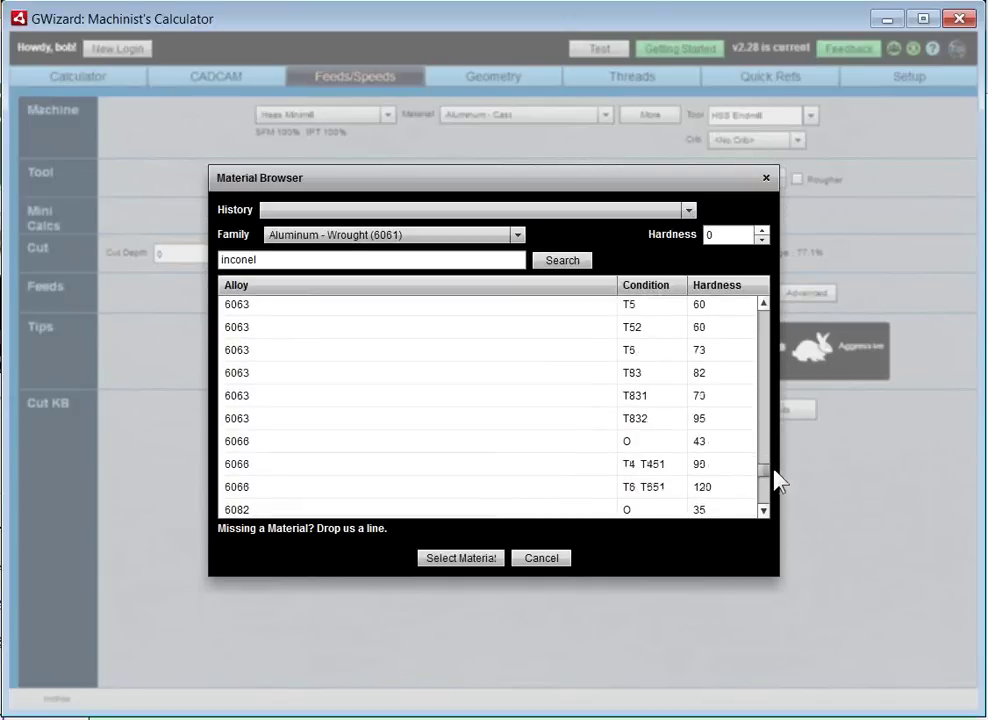
scroll(420, 385, "up", 4)
scroll(418, 386, "down", 1)
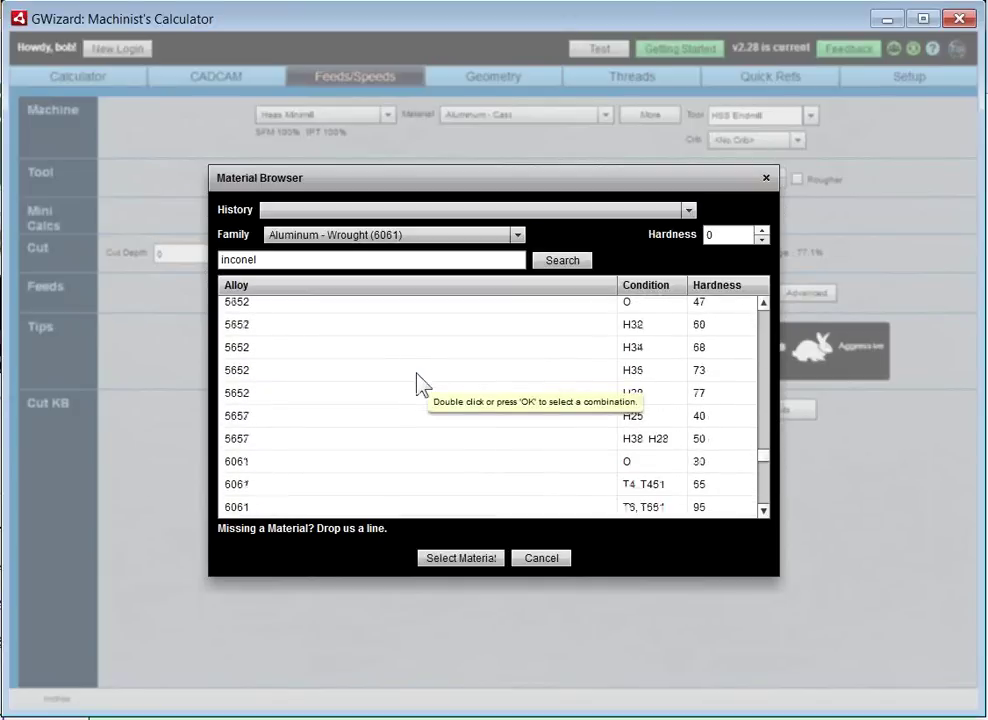
left_click(370, 490)
left_click(370, 508)
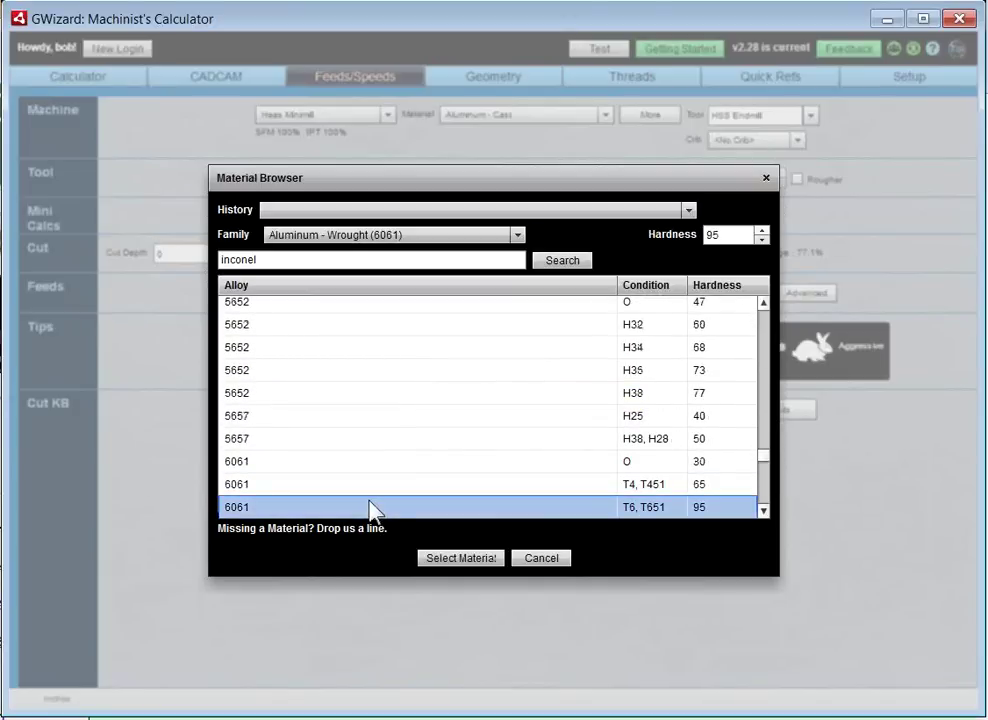
left_click(458, 558)
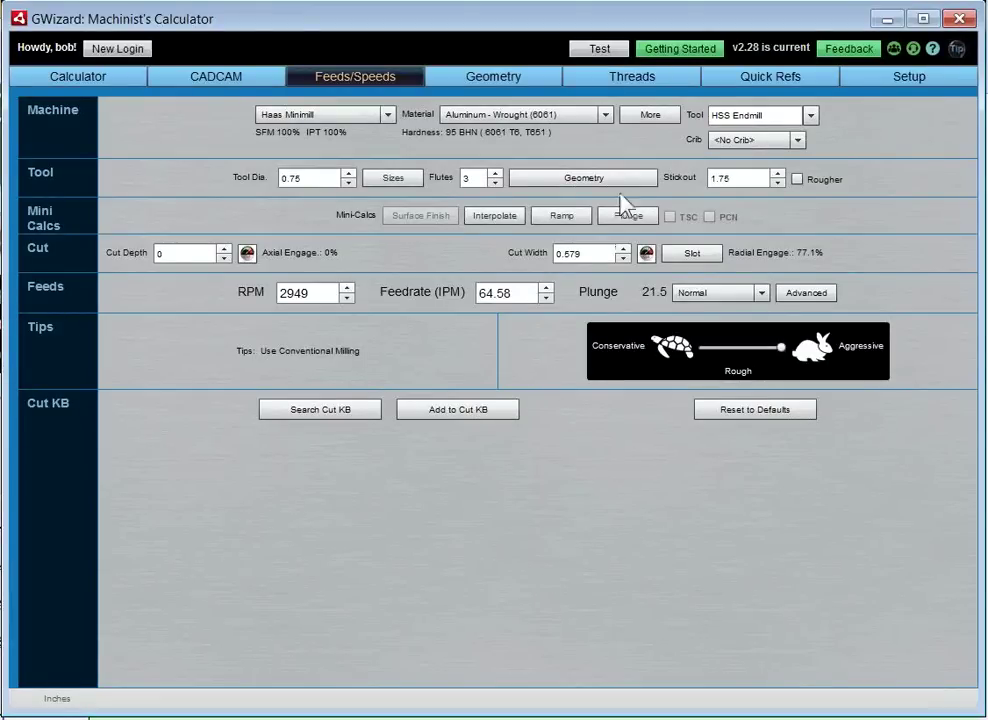
Look through the available tool types, including tapping, boring and saws, and choose Carbide Endmill
left_click(813, 117)
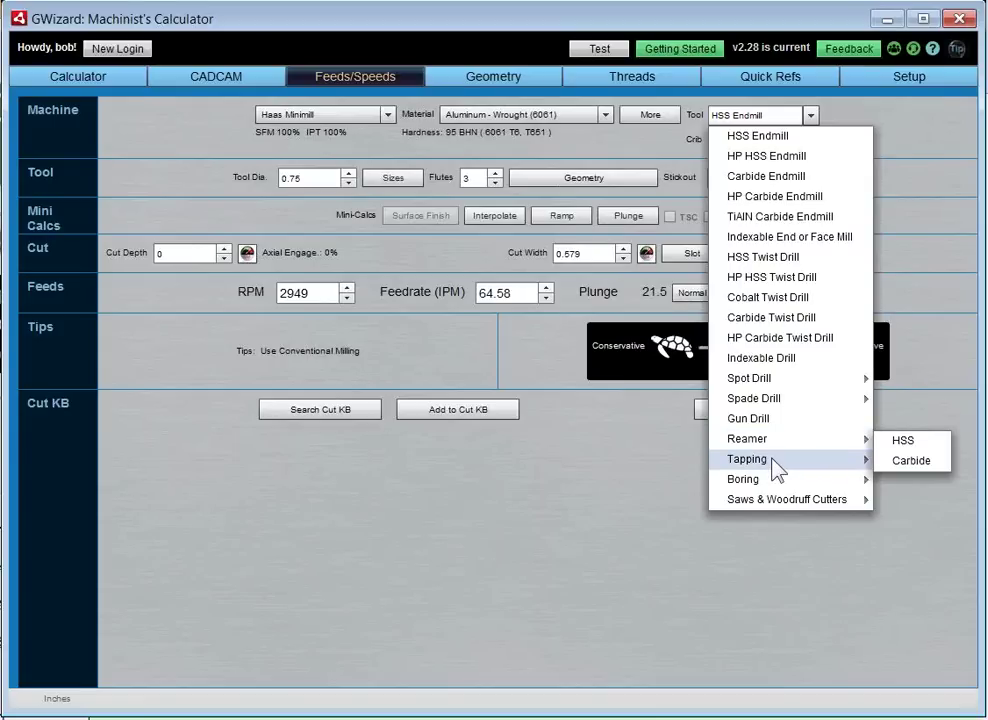
mouse_move(773, 457)
mouse_move(775, 485)
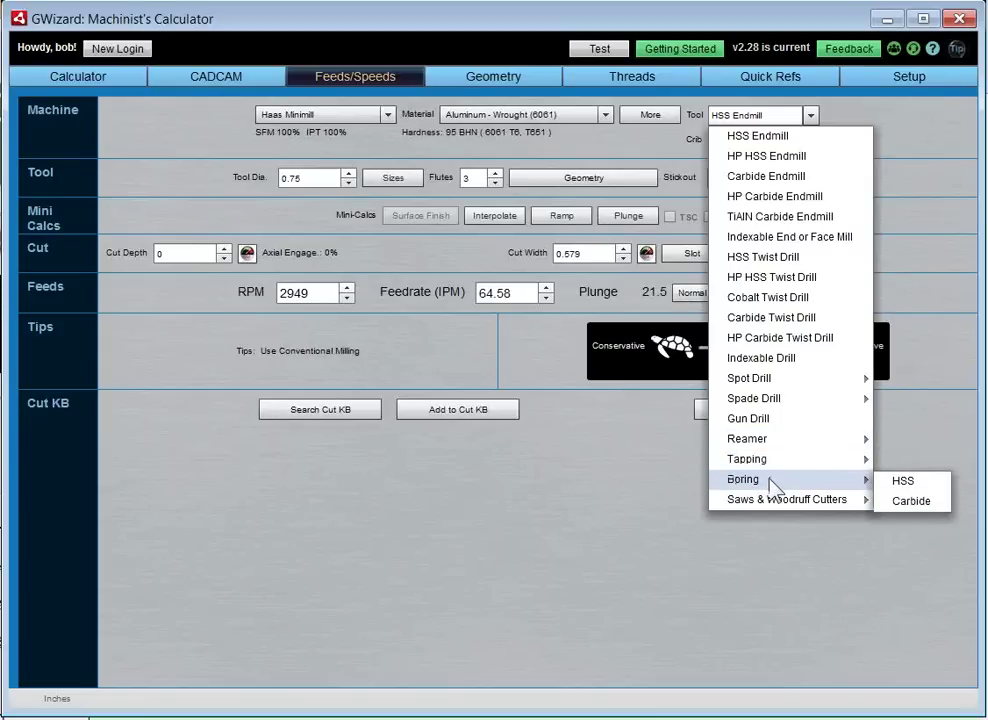
mouse_move(772, 516)
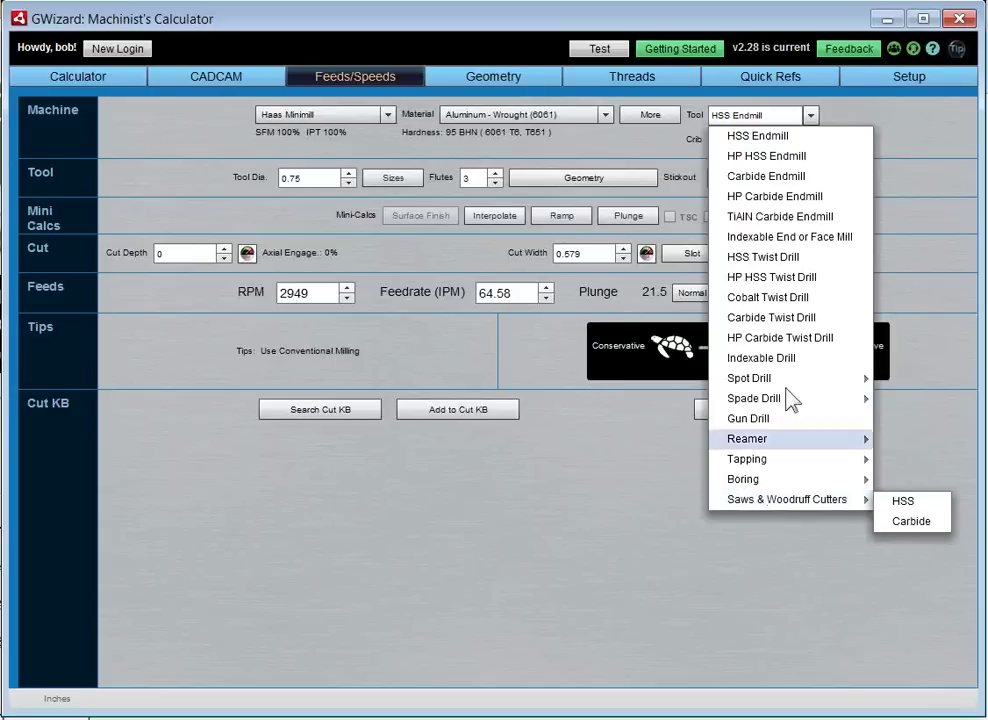
left_click(750, 182)
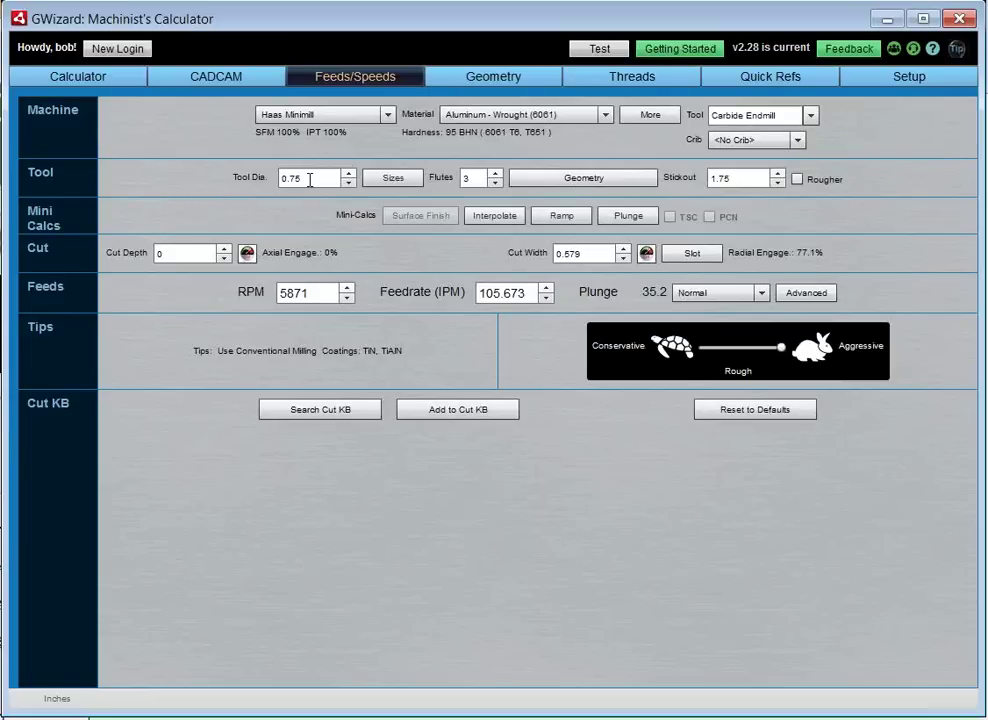
Set the tool diameter to 0.5 by picking the 1/2" imperial end mill from the Drill Index
left_click(384, 183)
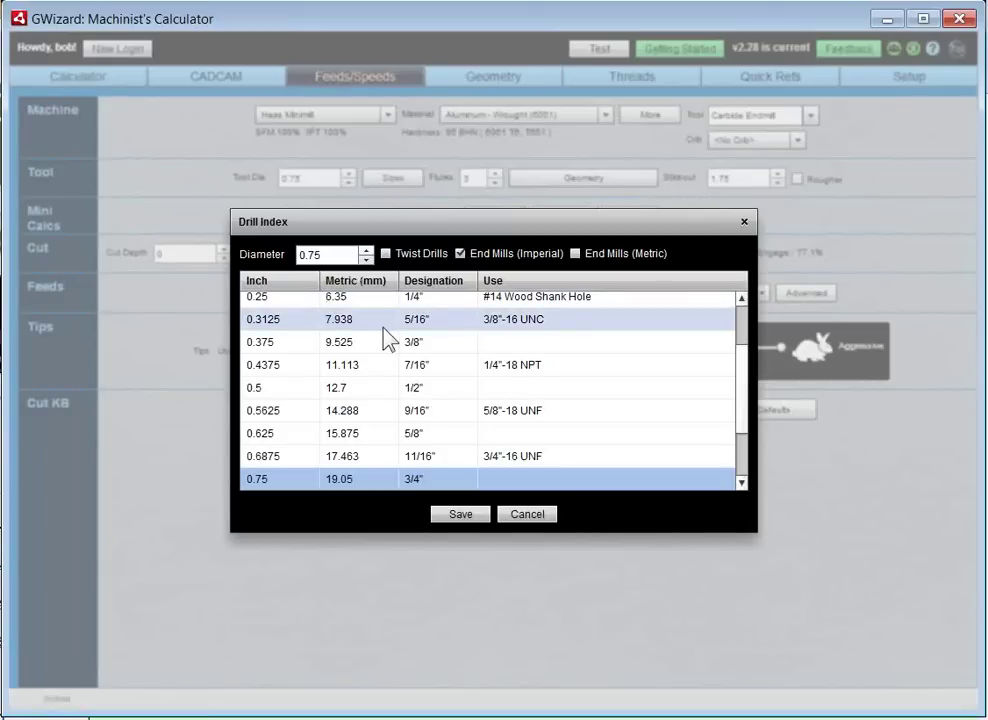
left_click(306, 390)
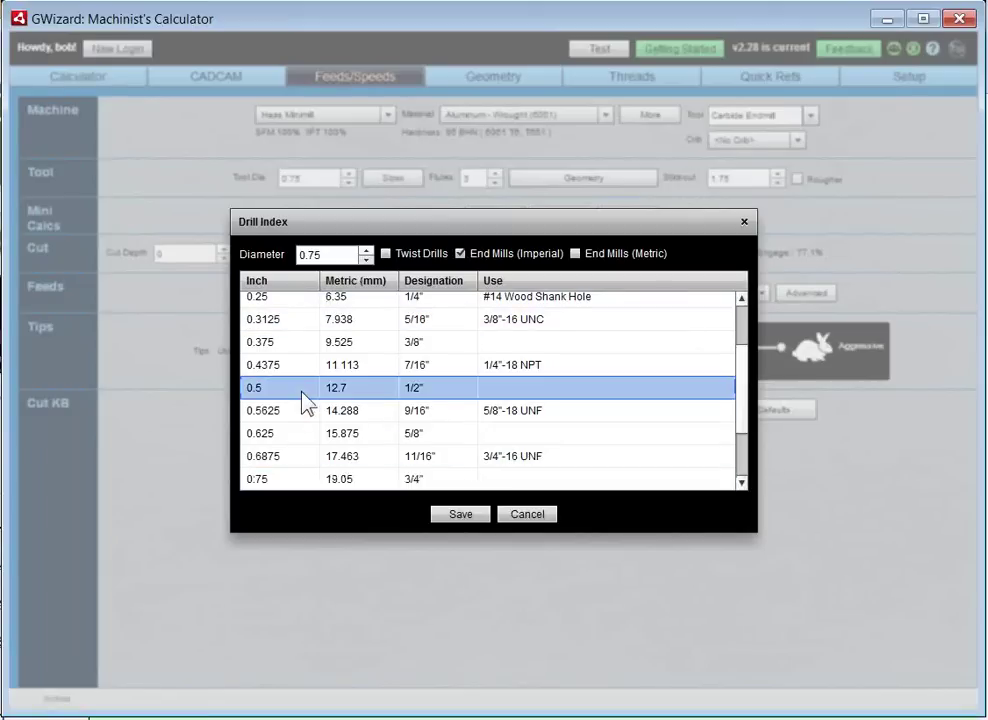
left_click(457, 515)
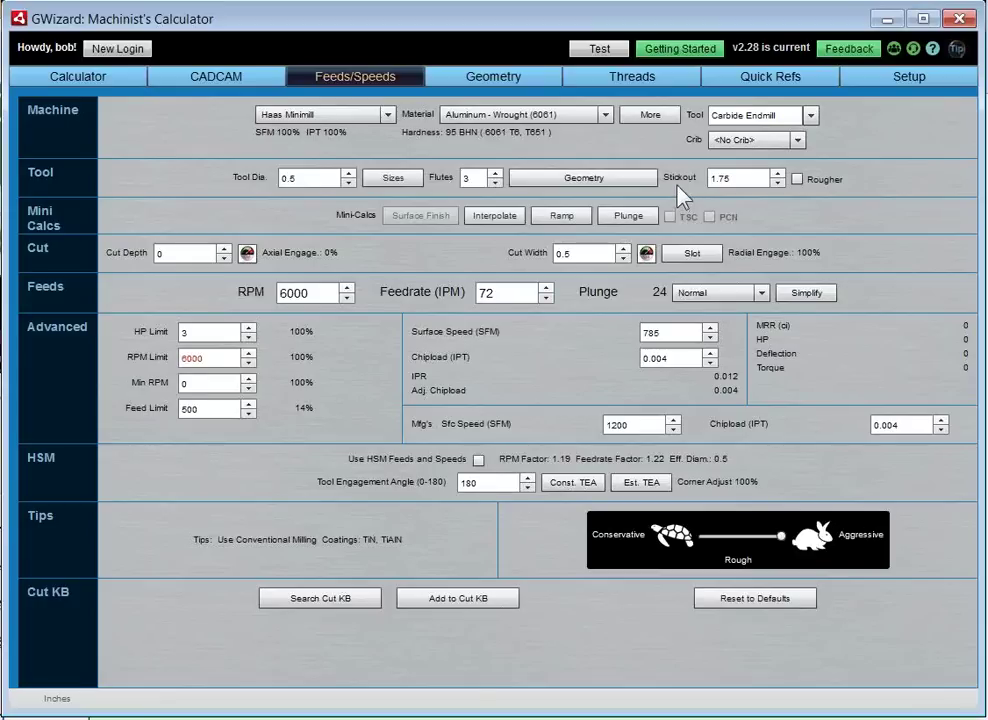
Preview the Ballnose, V-Bit 30 and 60 Degree and Dovetail 30 Degree tip shapes, then close the tool geometry without saving
mouse_move(682, 184)
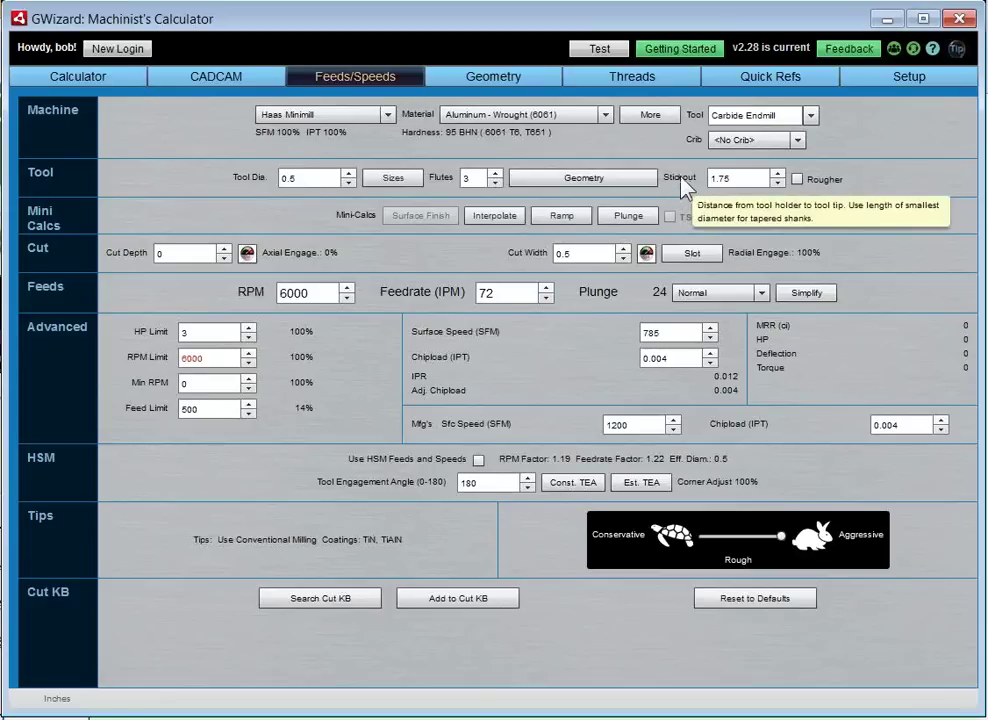
left_click(588, 182)
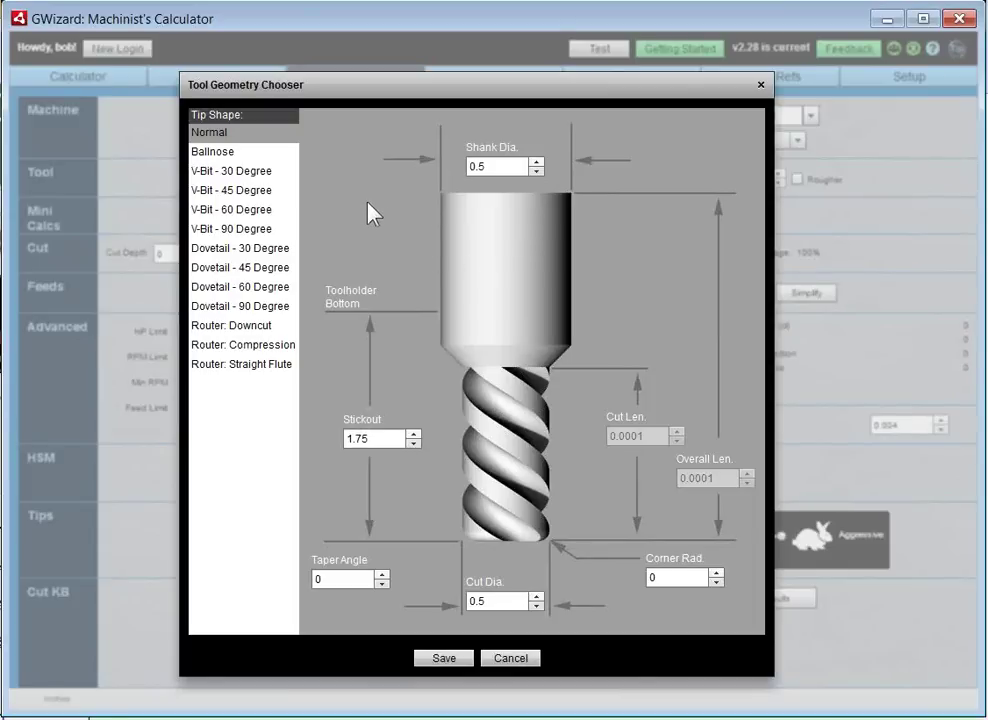
left_click(222, 154)
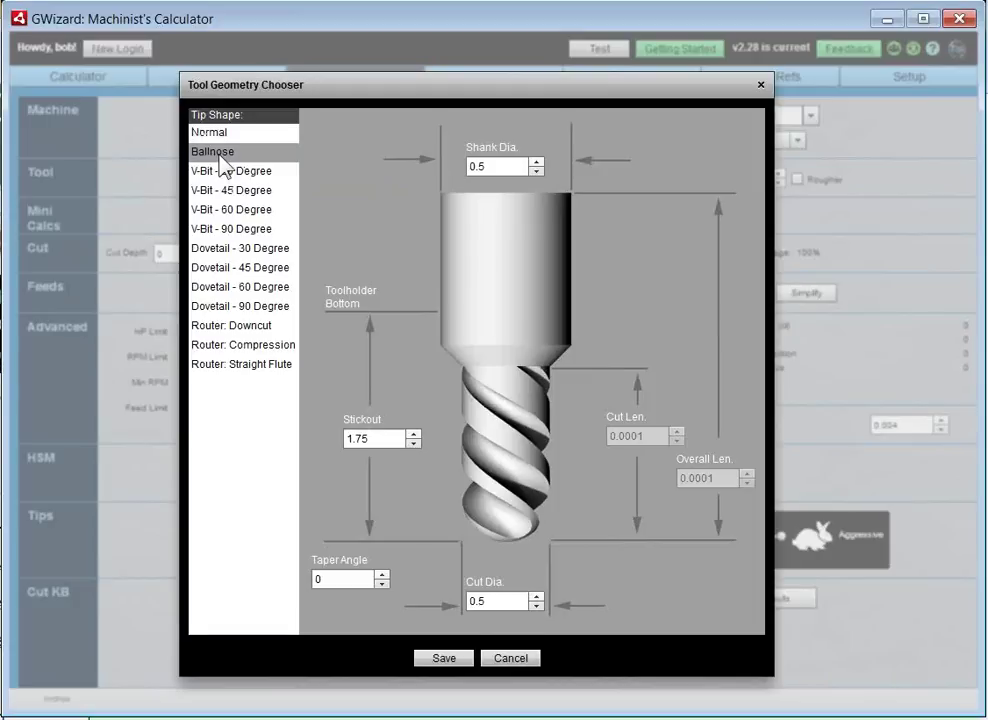
left_click(226, 135)
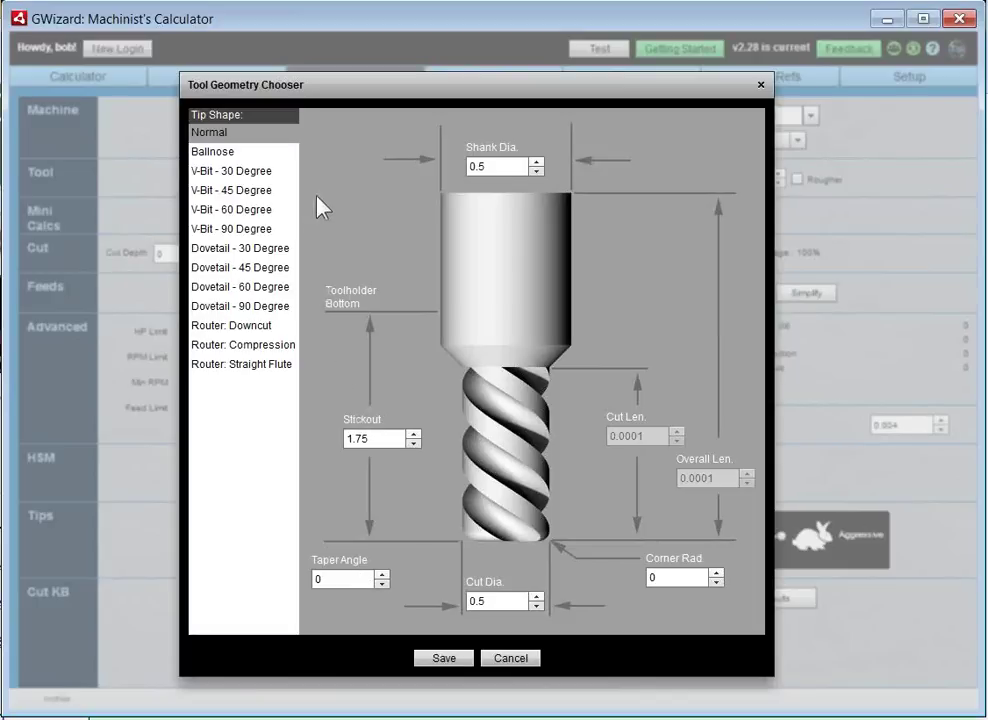
left_click(249, 175)
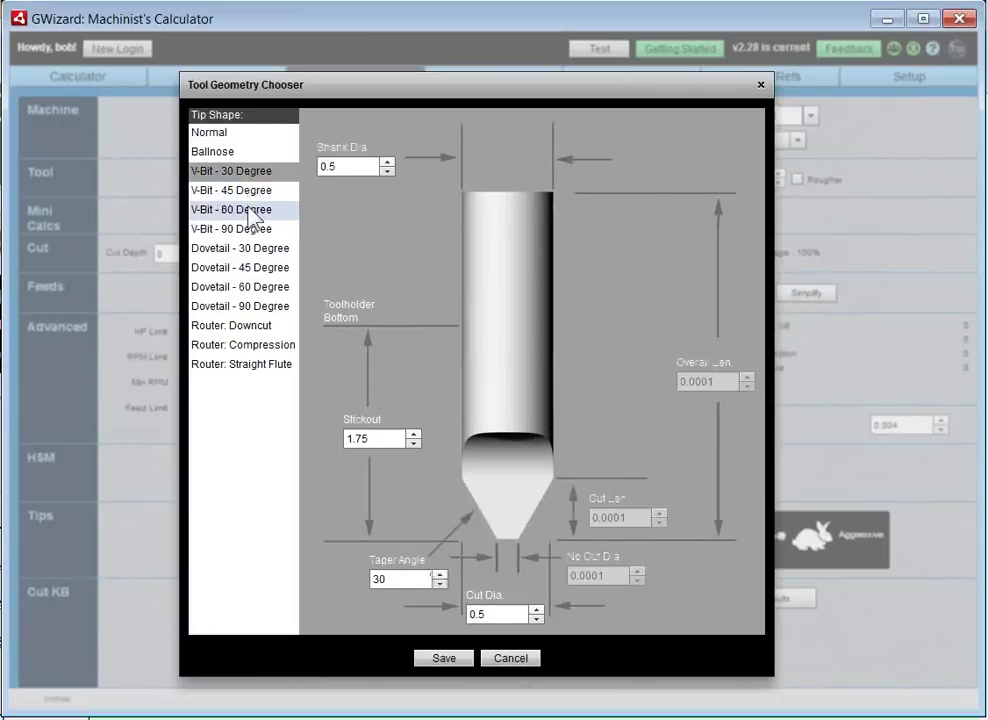
left_click(250, 211)
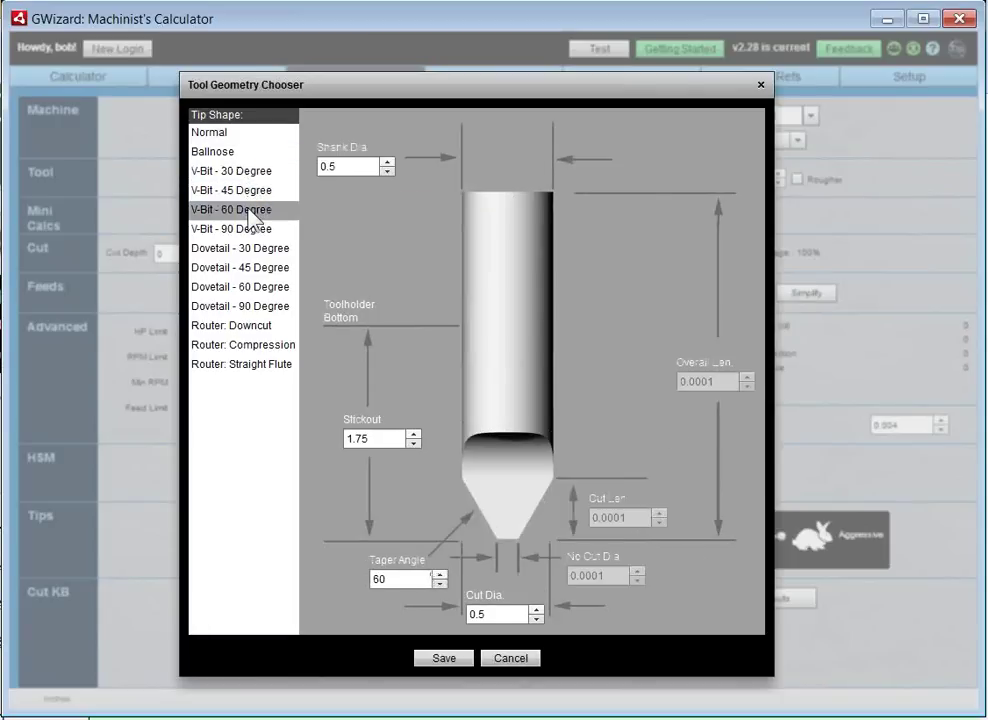
left_click(251, 249)
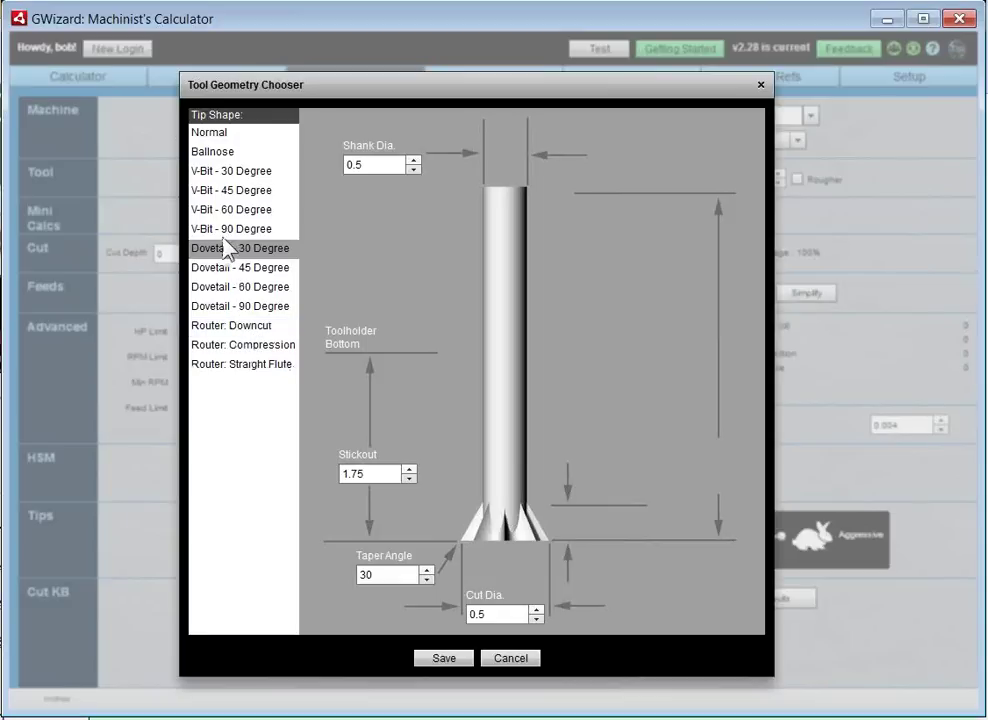
left_click(222, 133)
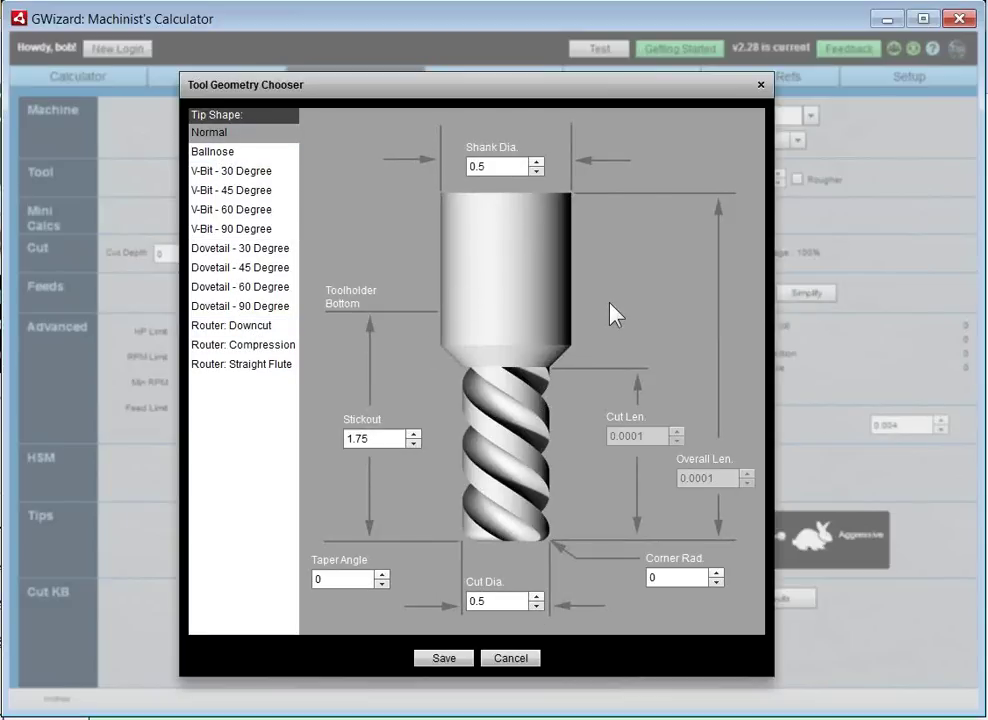
left_click(511, 660)
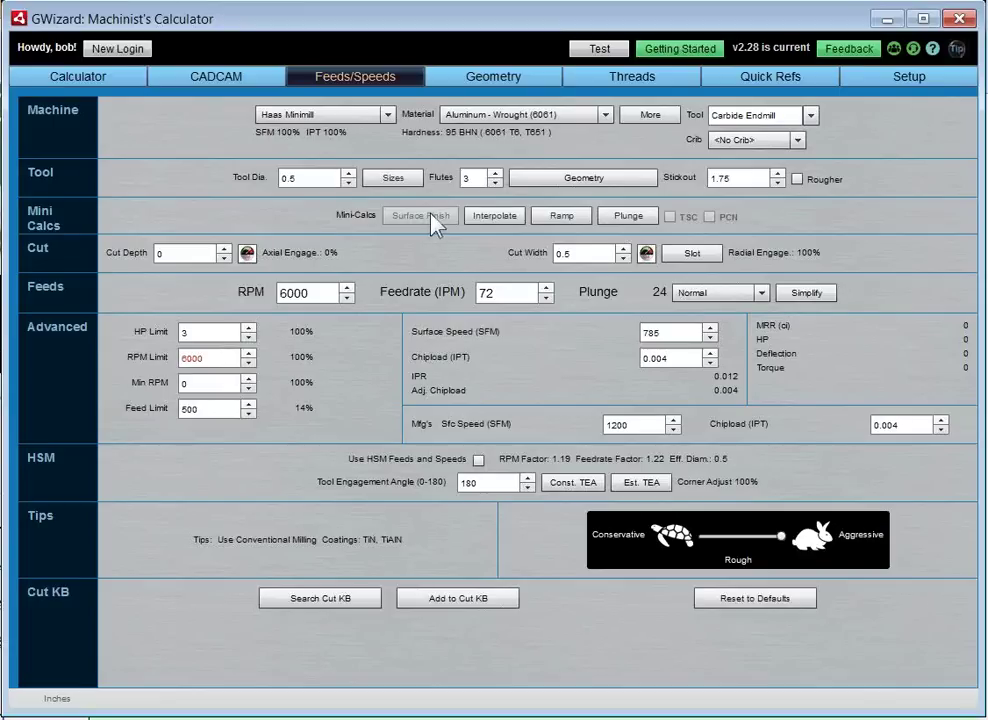
Calculate helical interpolation of a hole with feature diameter 2, with and without tool compensation, leaving the feedrate unadjusted
left_click(482, 222)
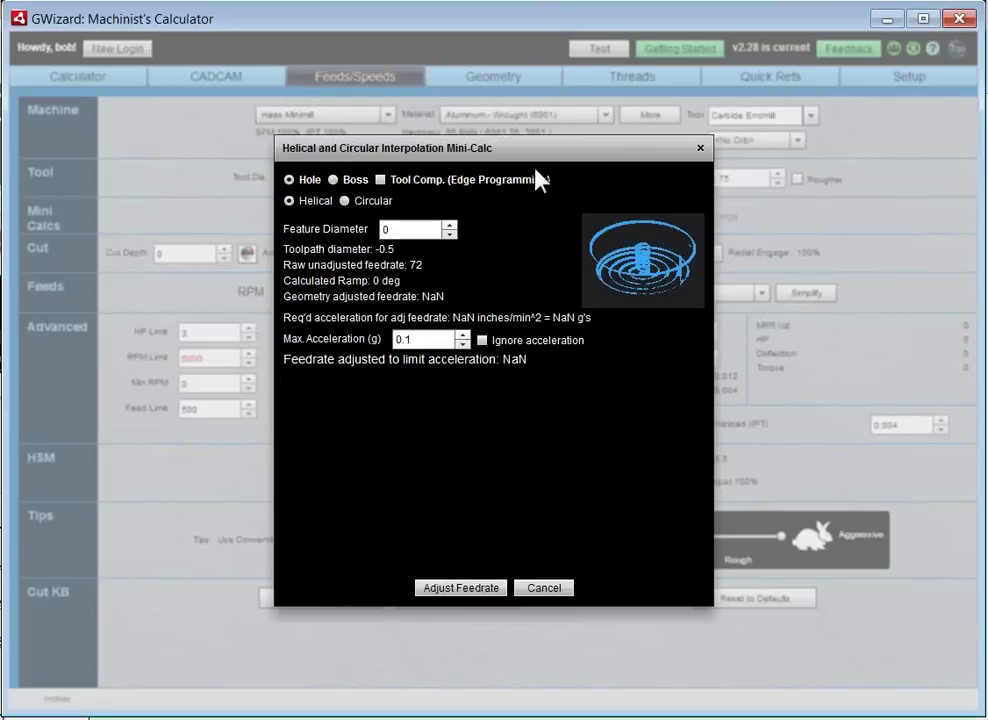
double_click(405, 230)
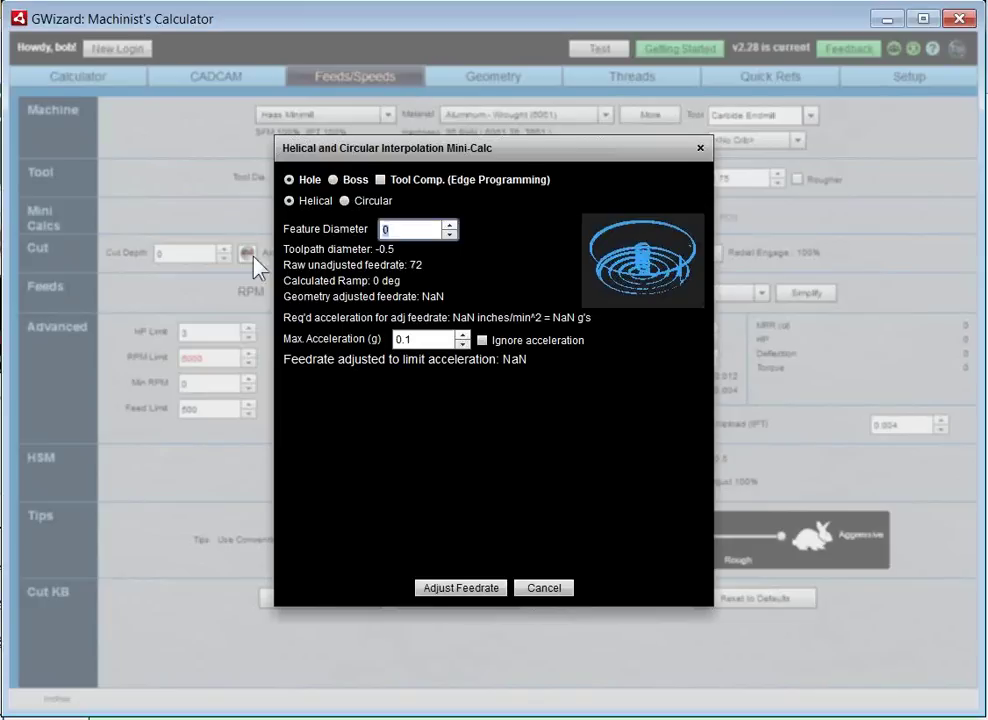
type("2")
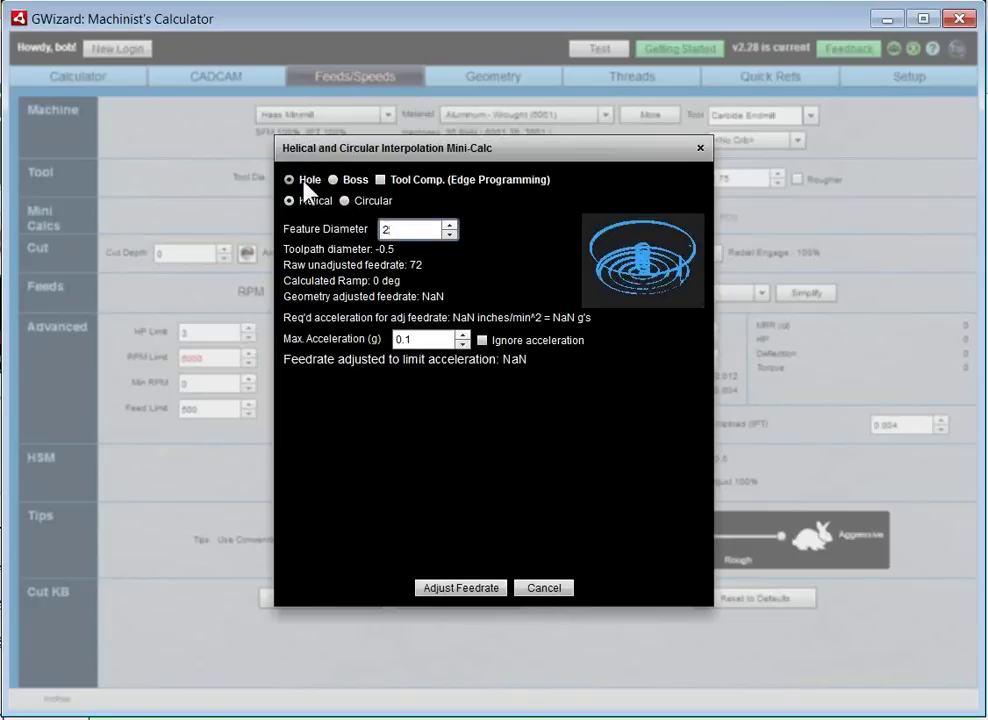
left_click(380, 180)
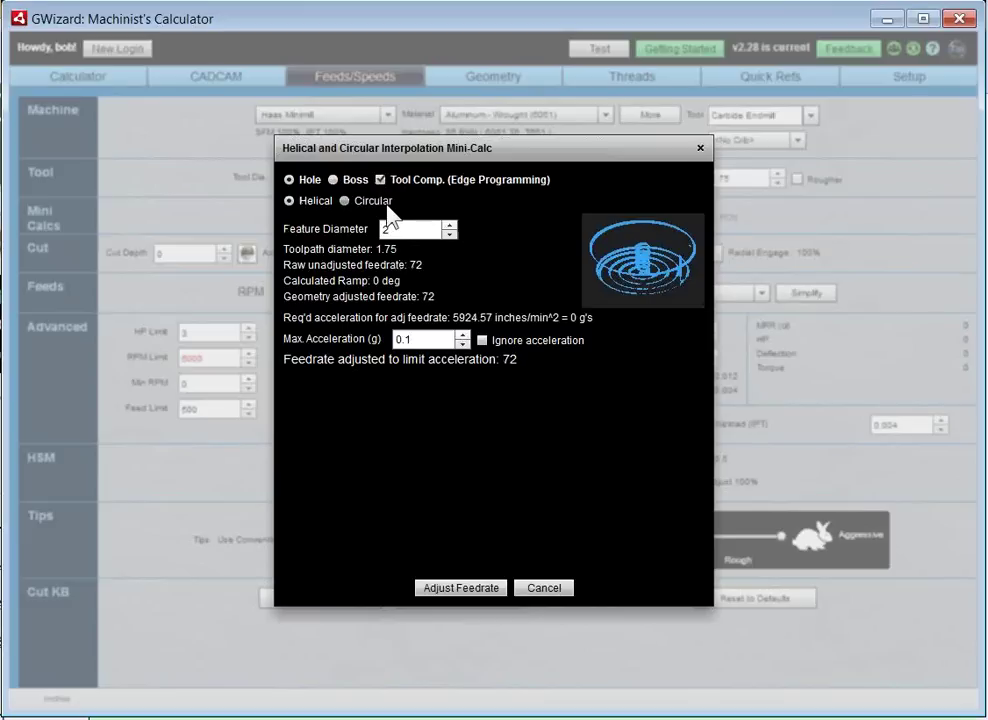
left_click(380, 180)
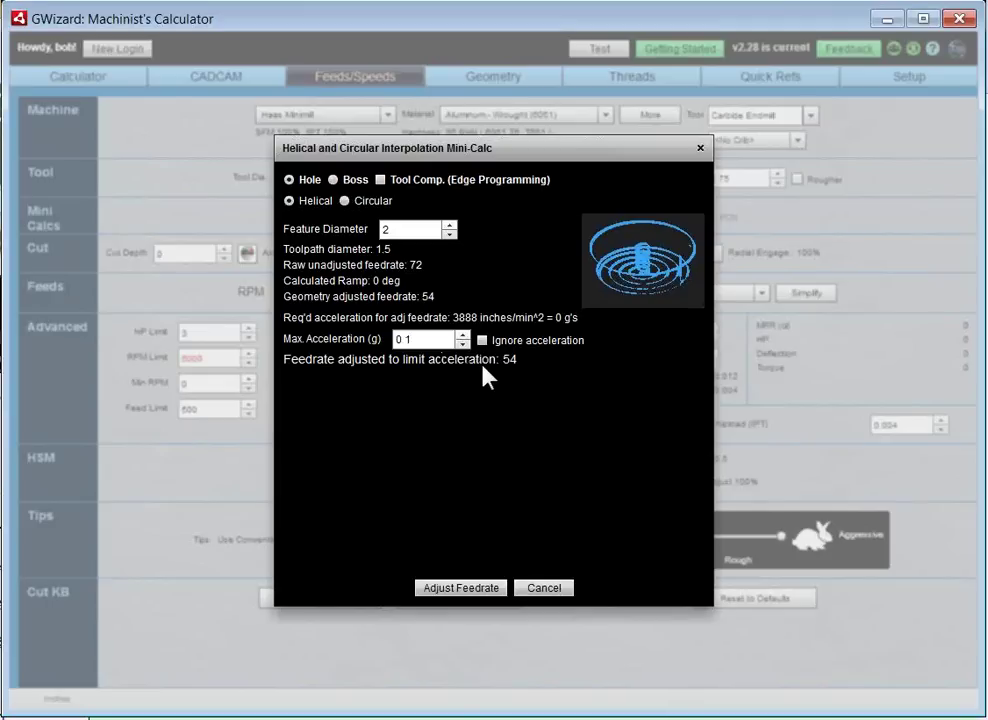
left_click(545, 589)
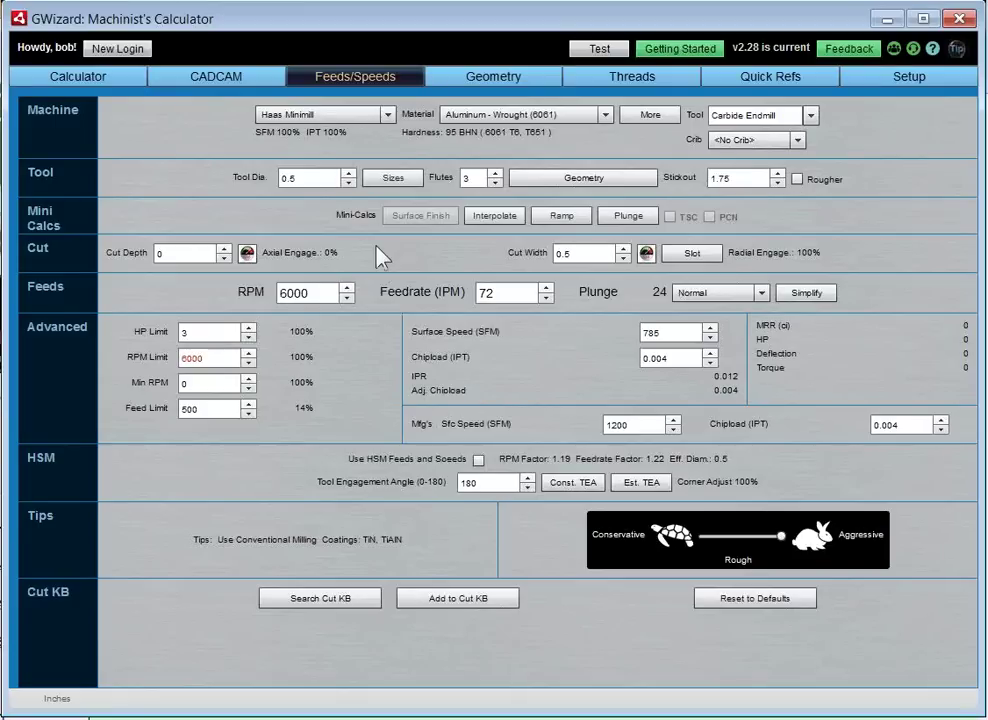
Calculate the ramping feedrate for a ramp angle of 6 in the Ramping Mini-Calc, leaving the main feedrate unadjusted
left_click(565, 216)
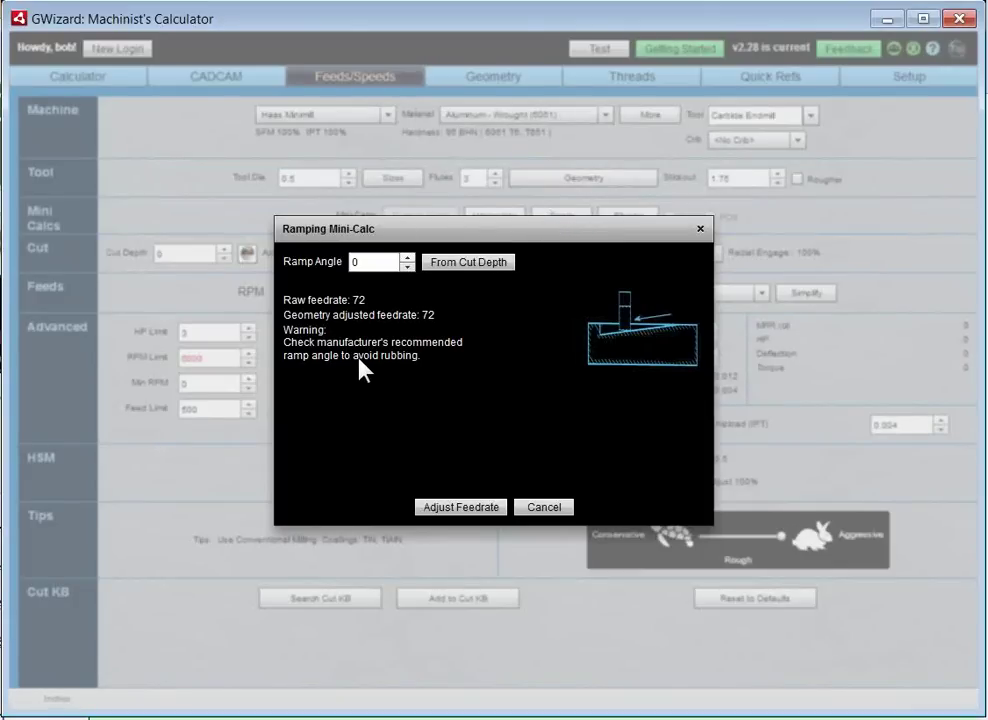
left_click(365, 262)
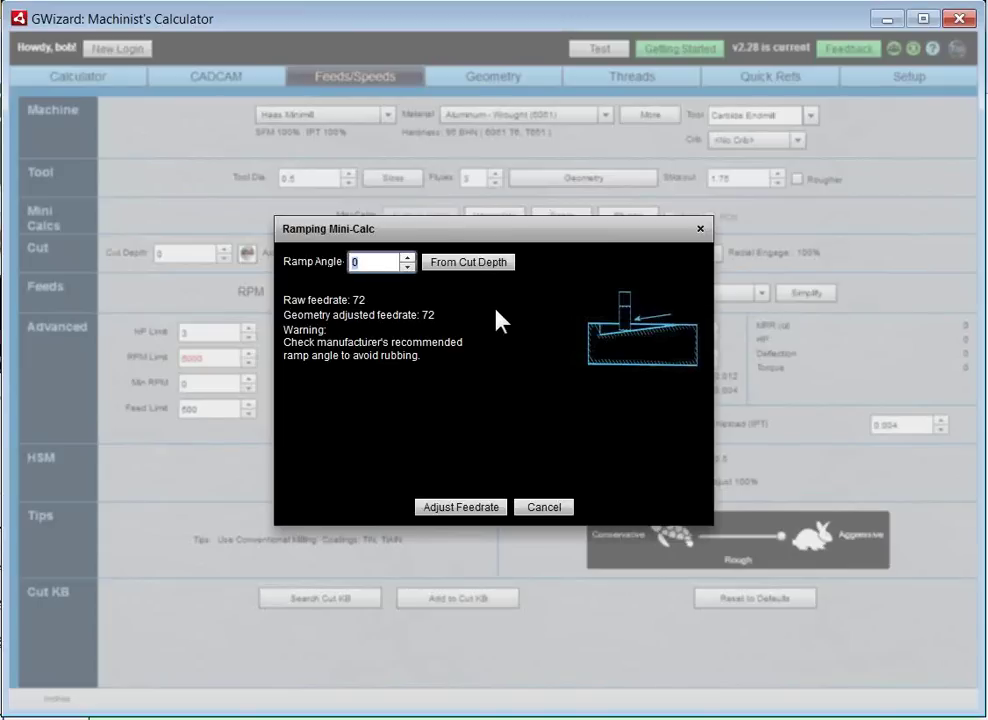
type("6")
left_click(543, 508)
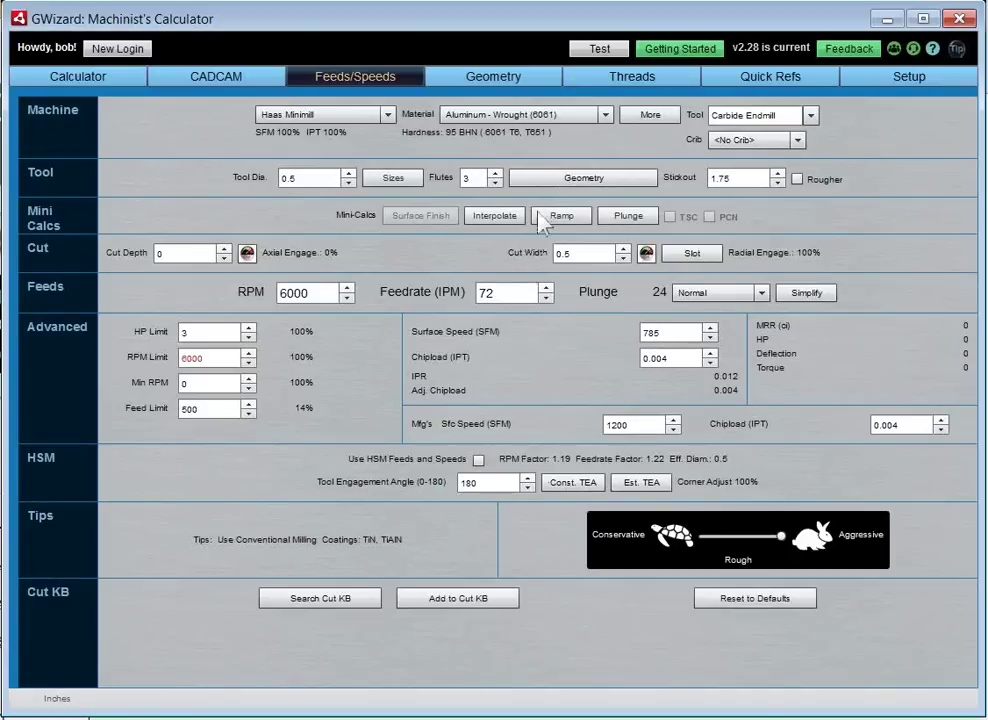
View the Plunge Roughing and the Helical and Circular Interpolation mini-calcs, closing both without adjusting the feedrate
left_click(634, 213)
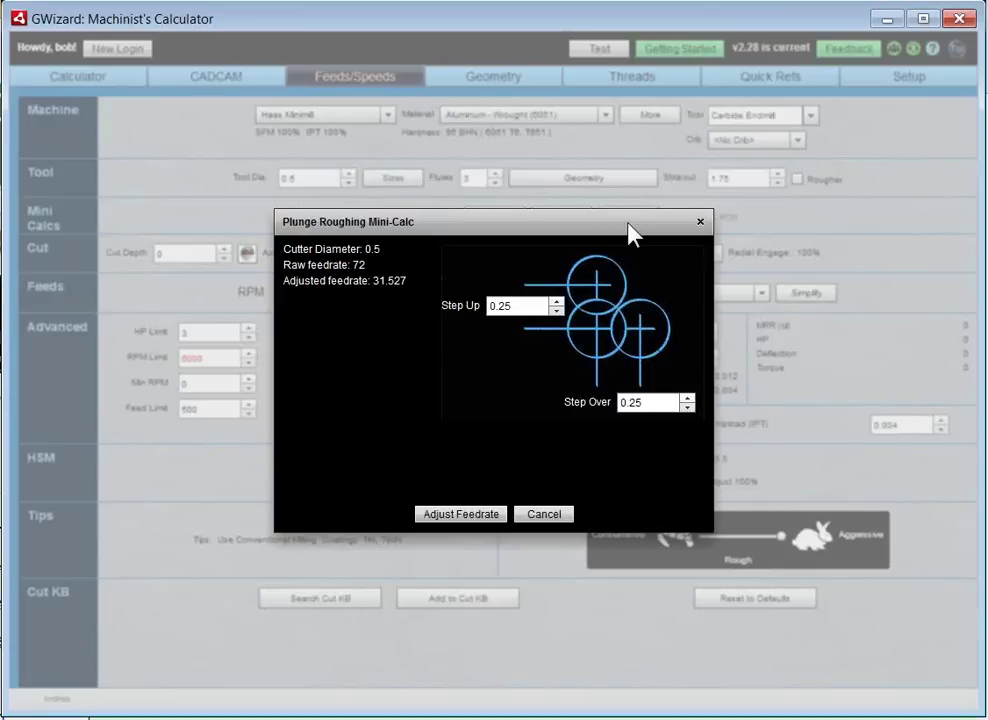
left_click(546, 516)
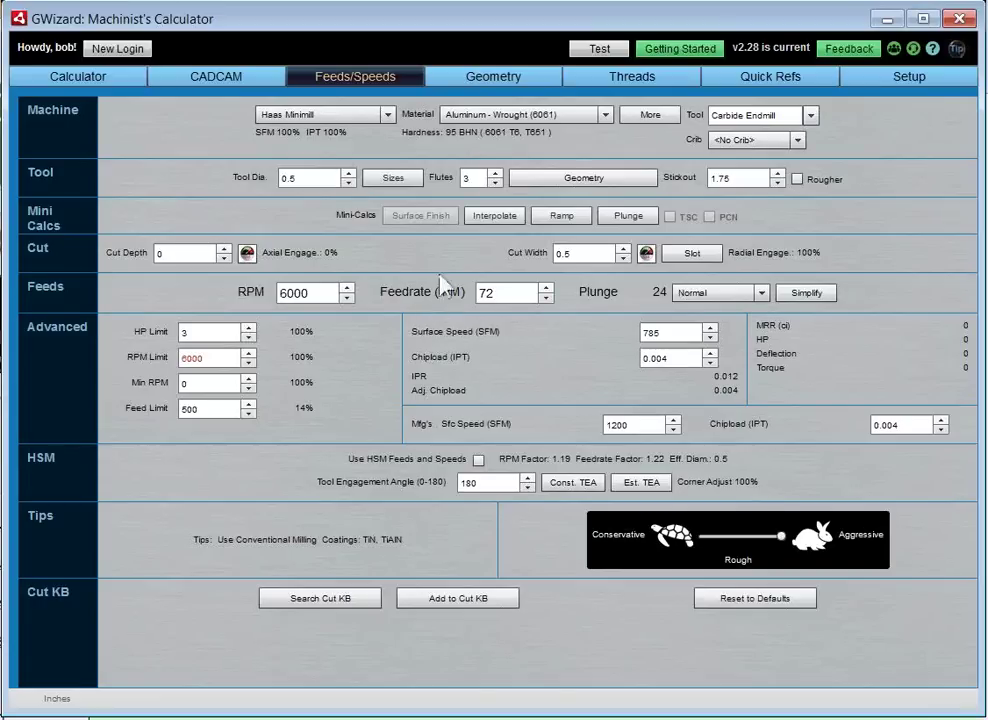
left_click(500, 220)
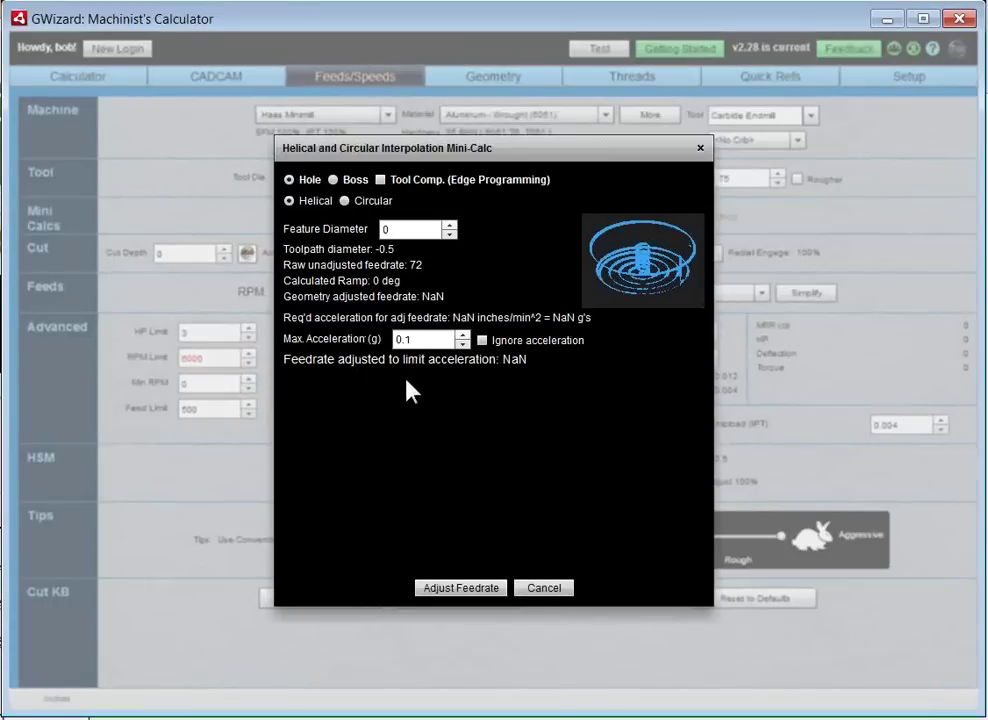
left_click(541, 588)
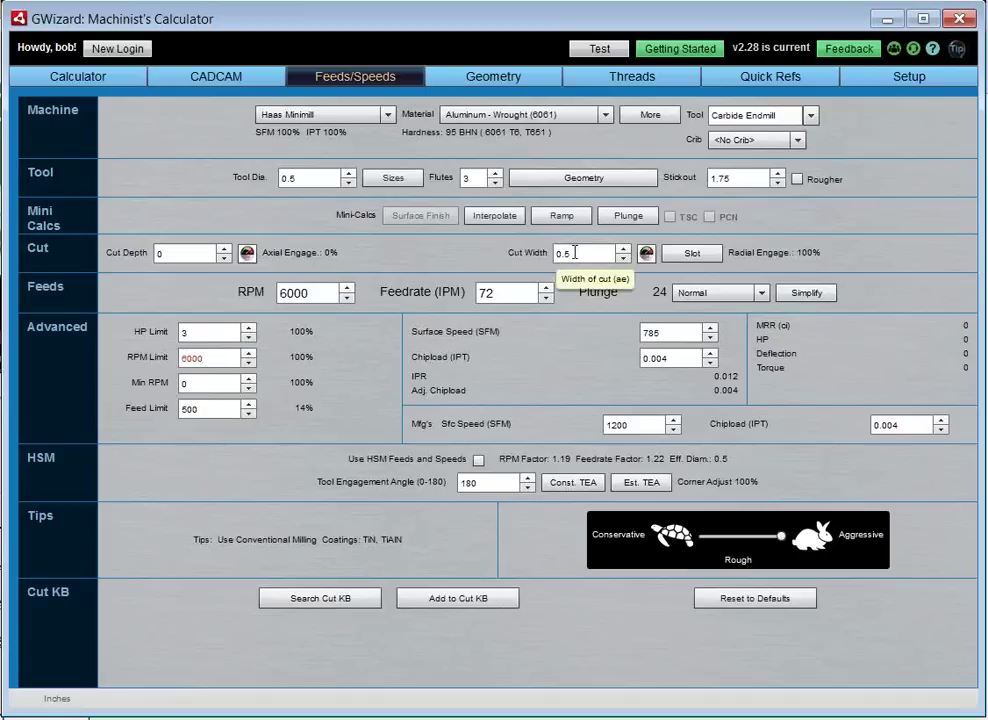
Try a cut width of 0.1, and then restore the cut to a full-width slot
key("BackSpace")
type("1")
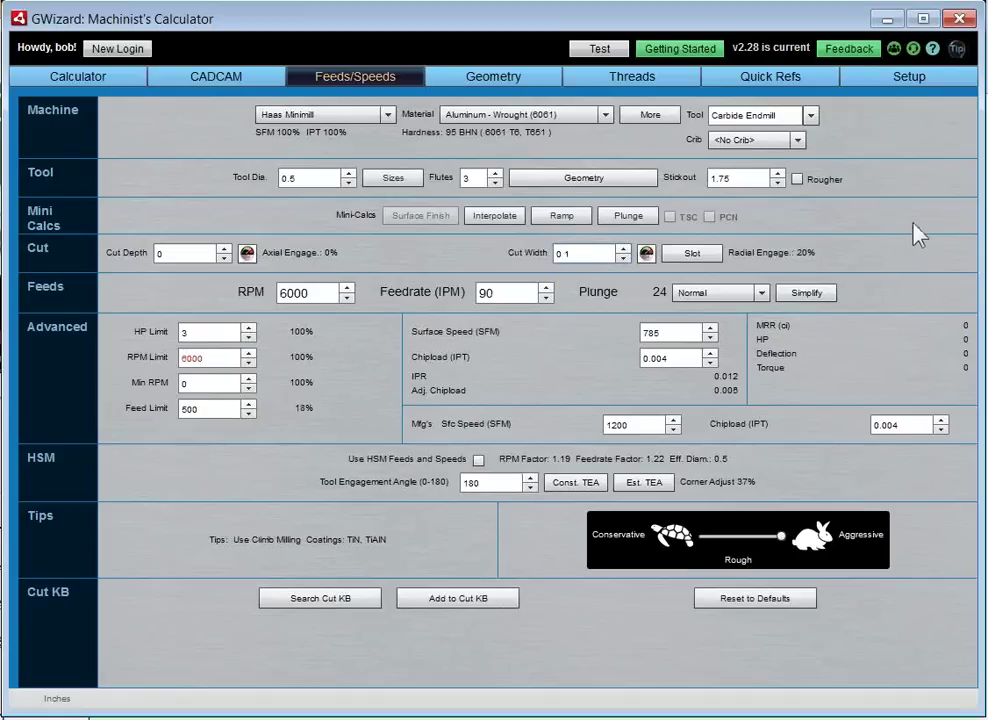
left_click(695, 256)
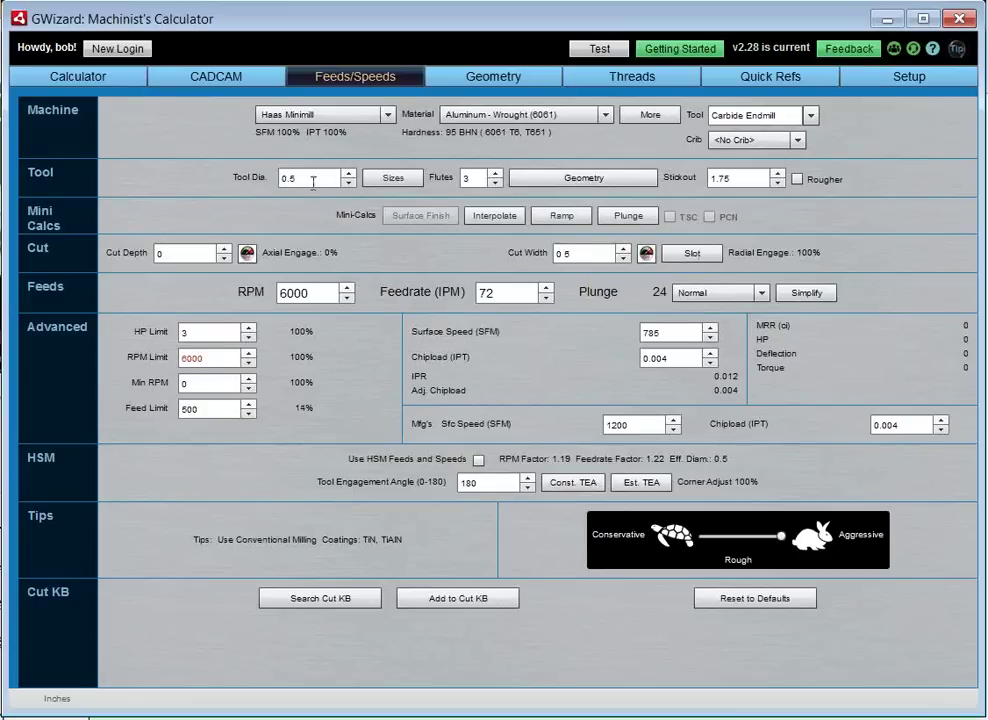
Set the tool stickout to 2, optimize the cut depth for deflection with the width locked, and save it
double_click(741, 179)
type("2")
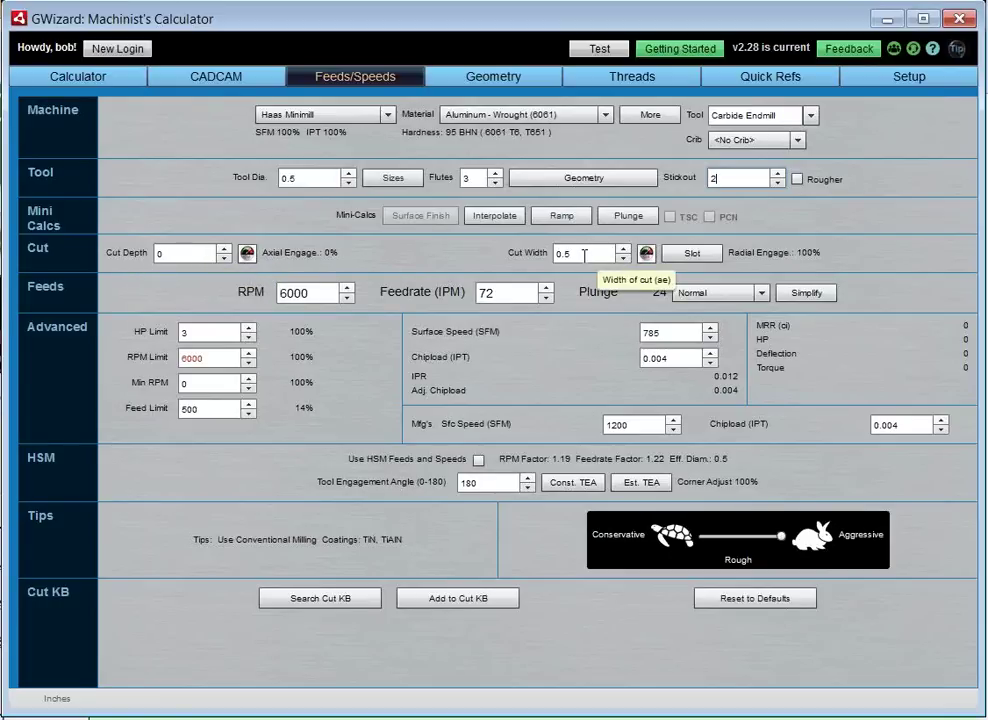
left_click(247, 253)
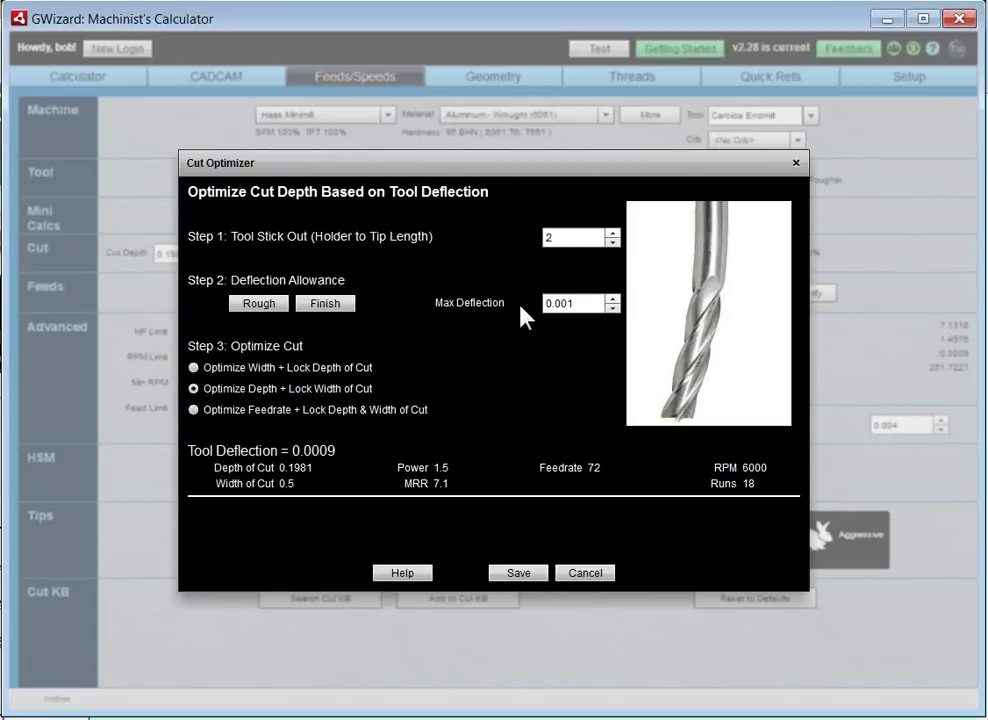
left_click(518, 575)
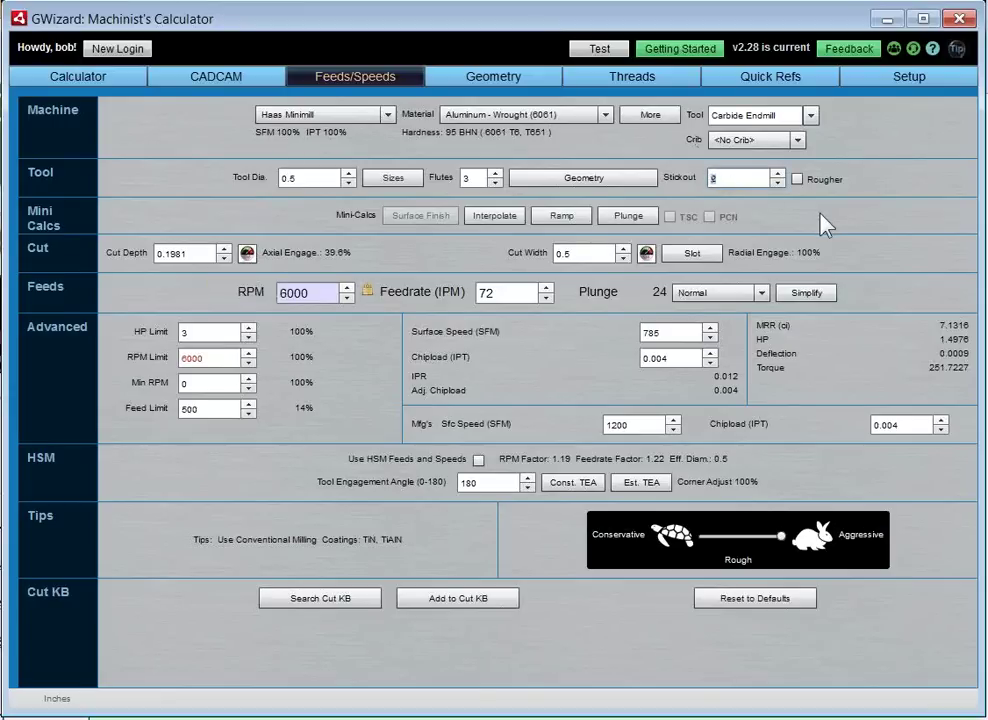
Shorten the tool stickout to 1.5 and save a newly deflection-optimized cut depth with the width locked
type("1.5")
left_click(252, 255)
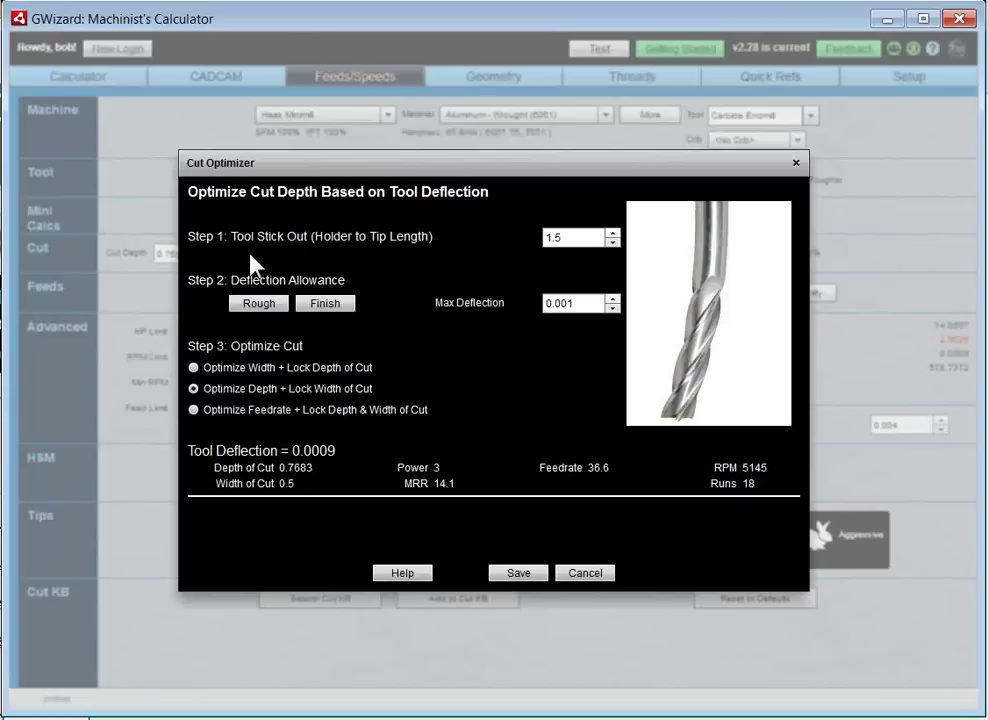
left_click(519, 574)
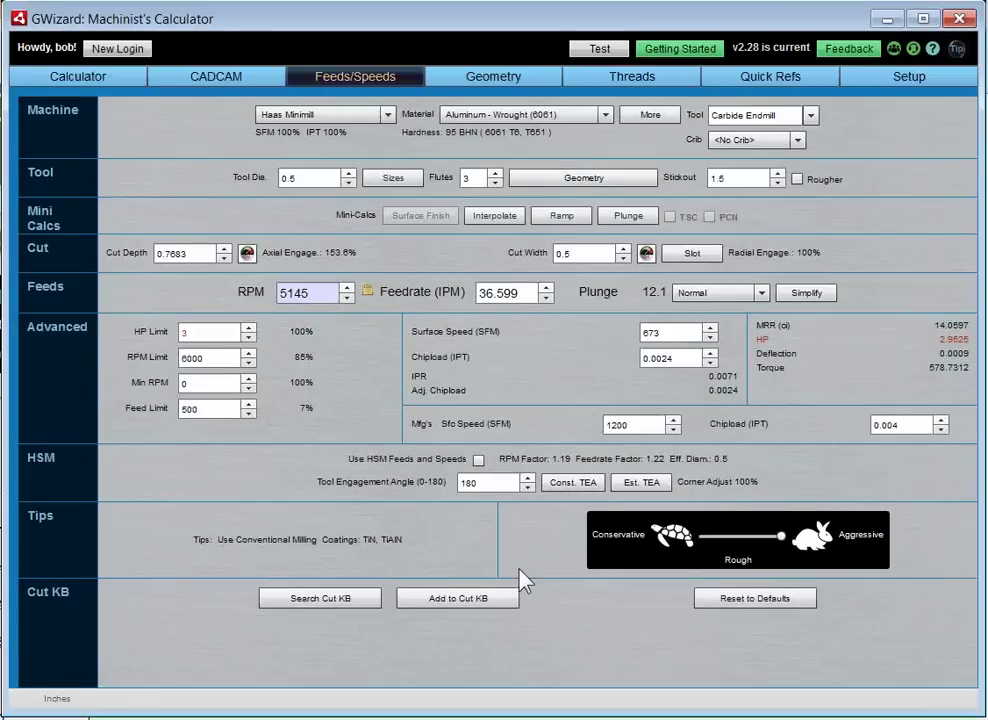
Set the cut depth to 1, save a deflection-optimized cut width with the depth locked, and release the RPM lock
double_click(180, 254)
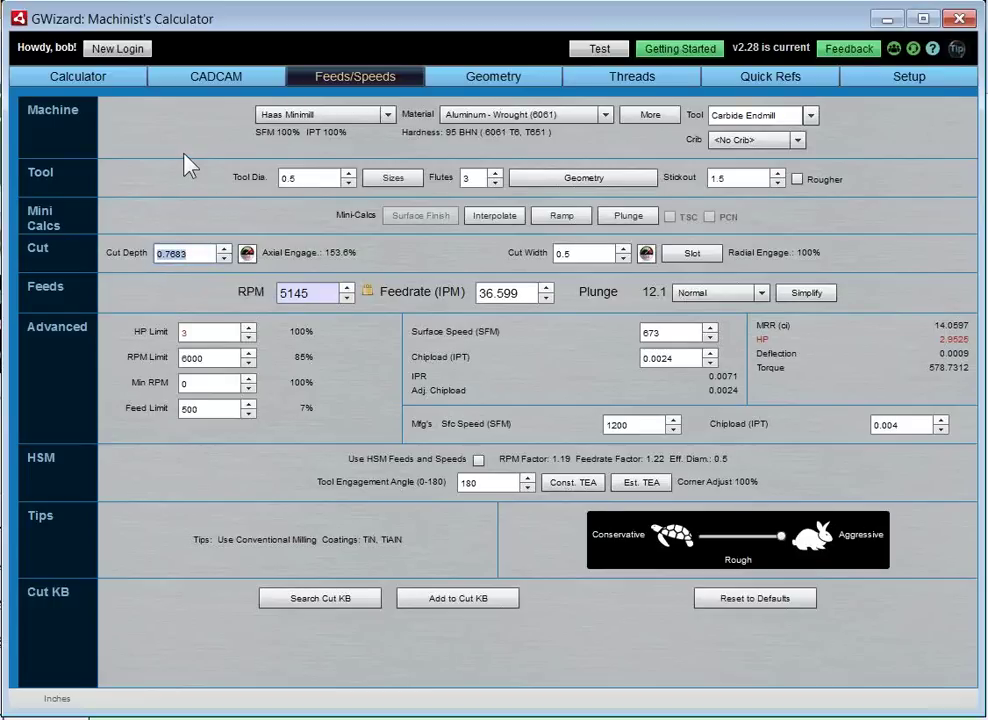
type("1")
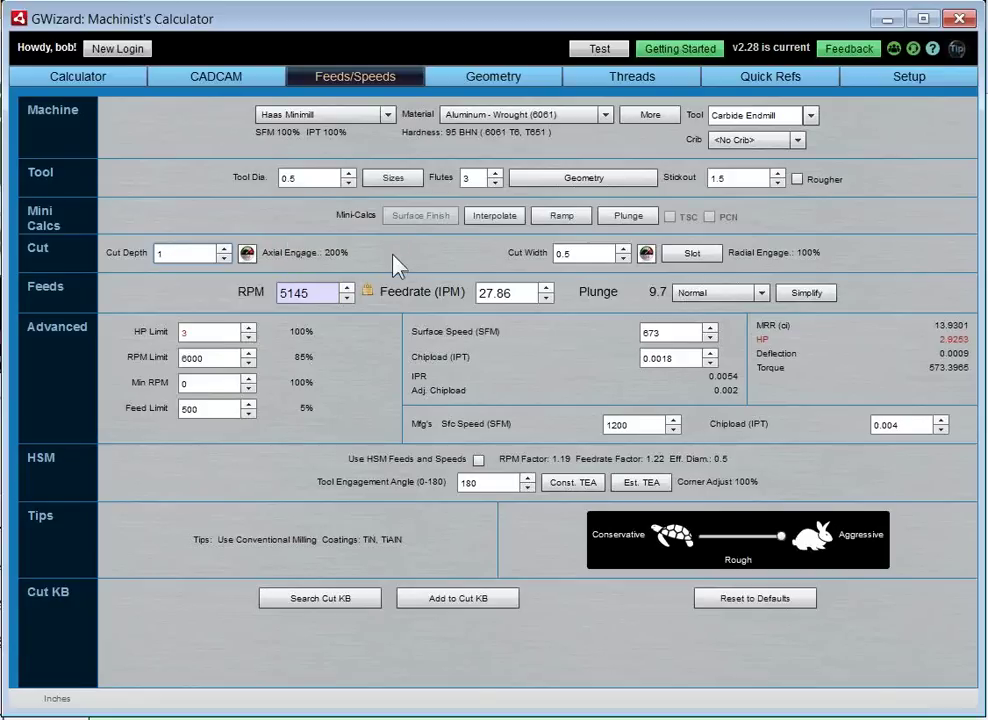
left_click(647, 254)
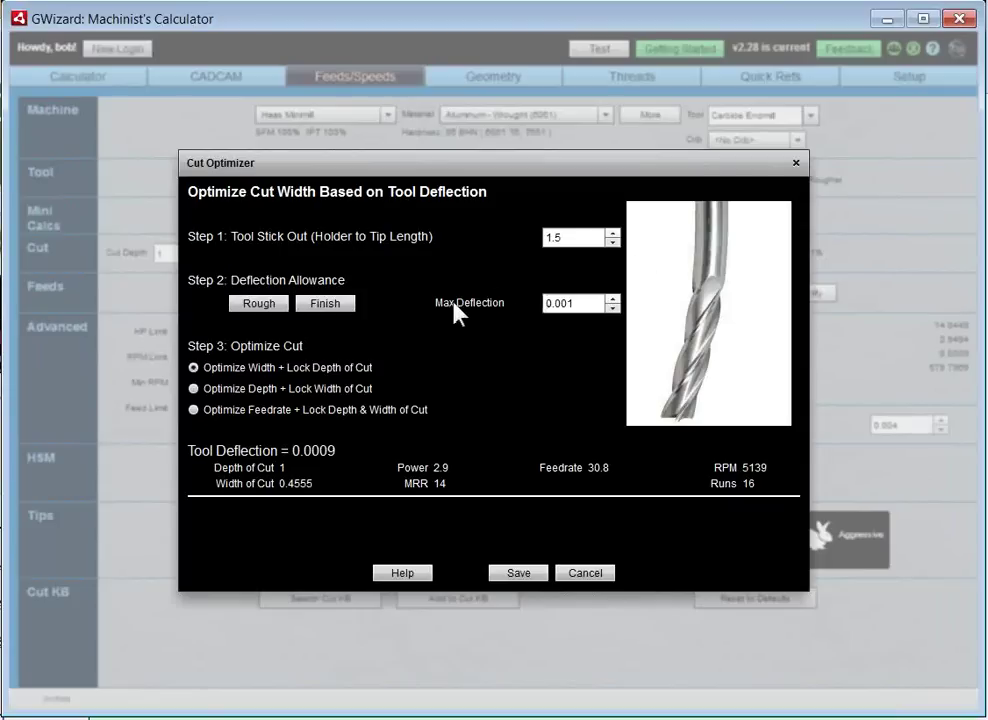
left_click(510, 576)
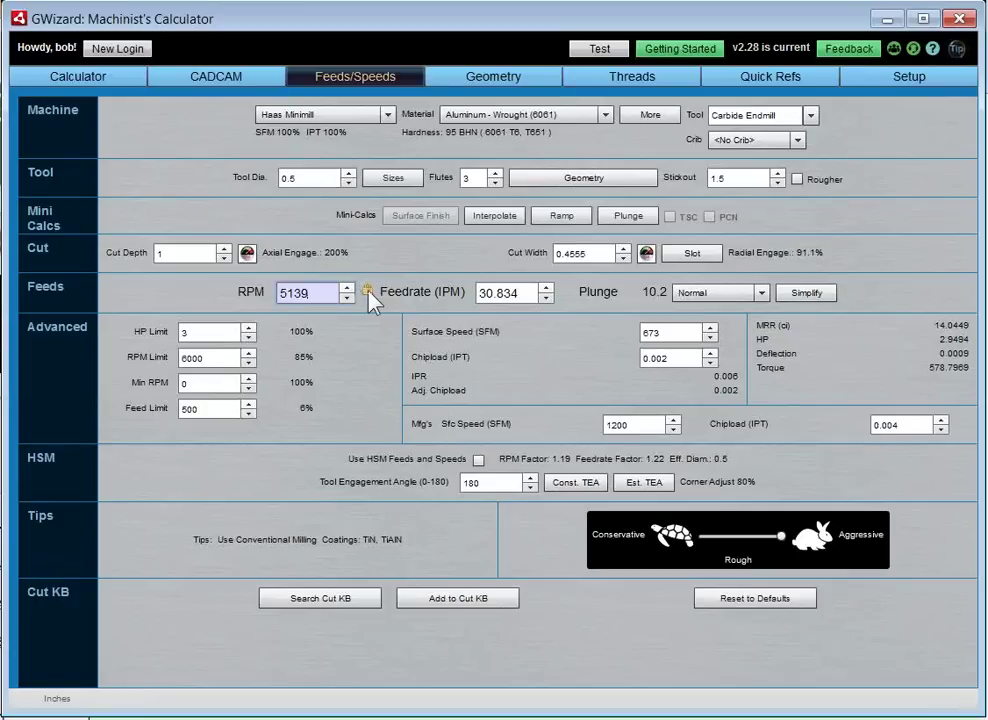
key("Return")
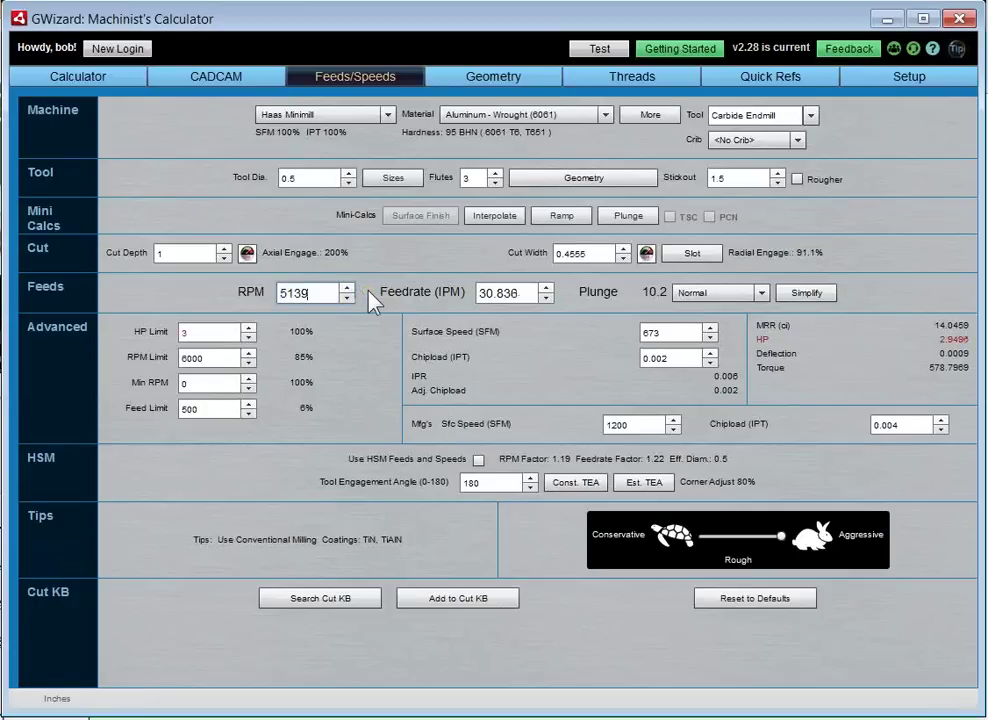
Override the spindle speed with 8500 RPM, and then release the override to restore the calculated speed
left_click_drag(315, 291, 224, 299)
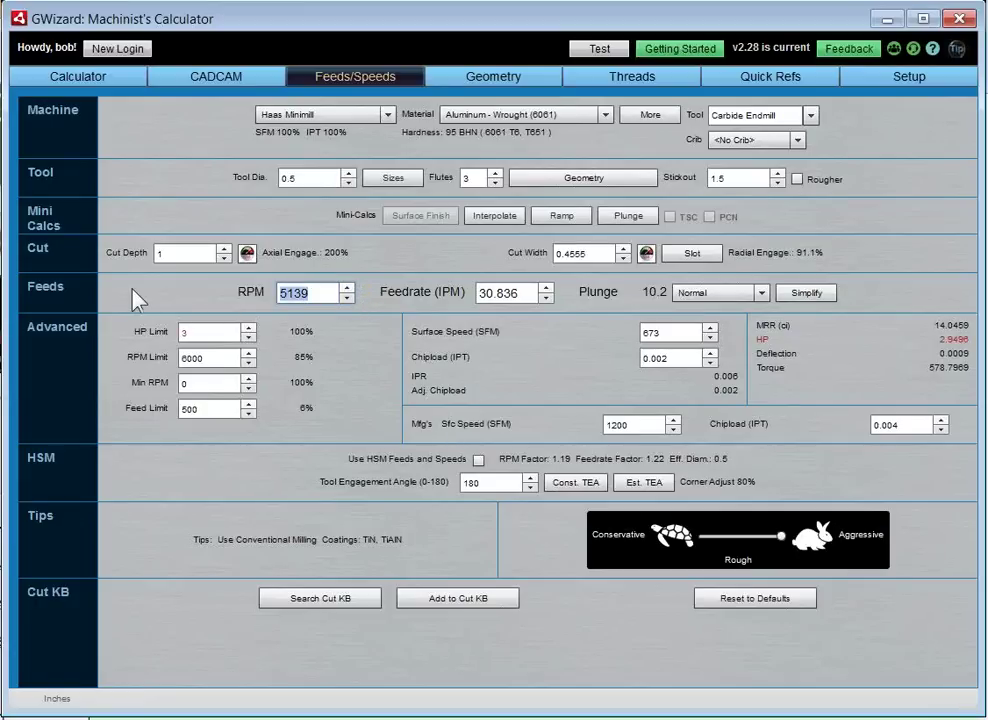
type("8500")
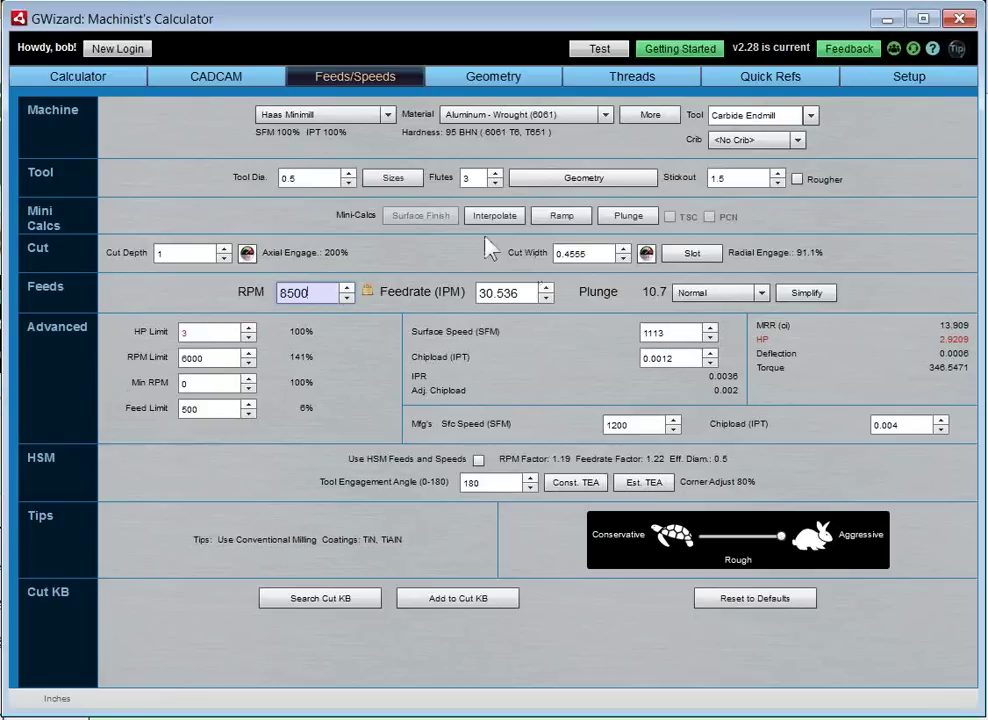
left_click(369, 290)
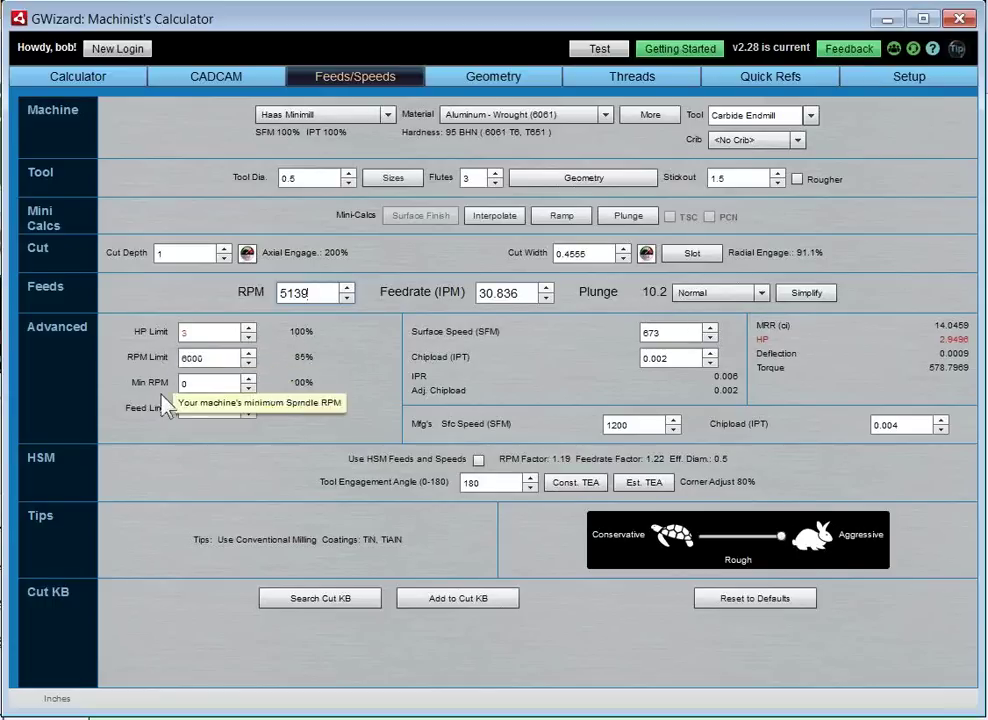
Examine what the machine's horsepower and spindle RPM limits mean
mouse_move(156, 413)
mouse_move(205, 333)
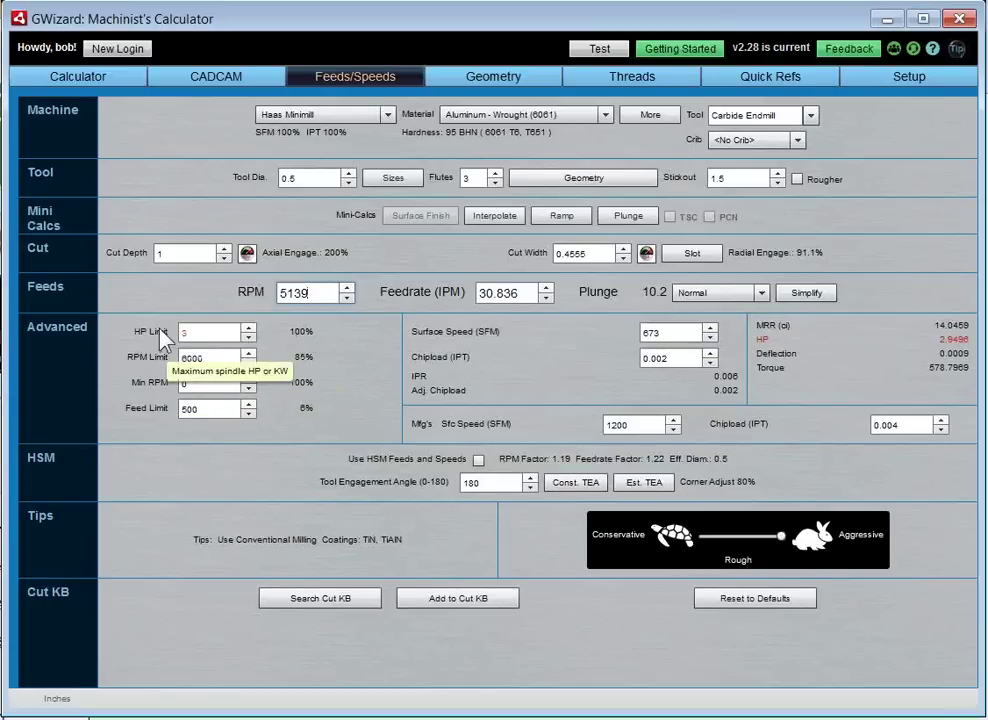
mouse_move(160, 362)
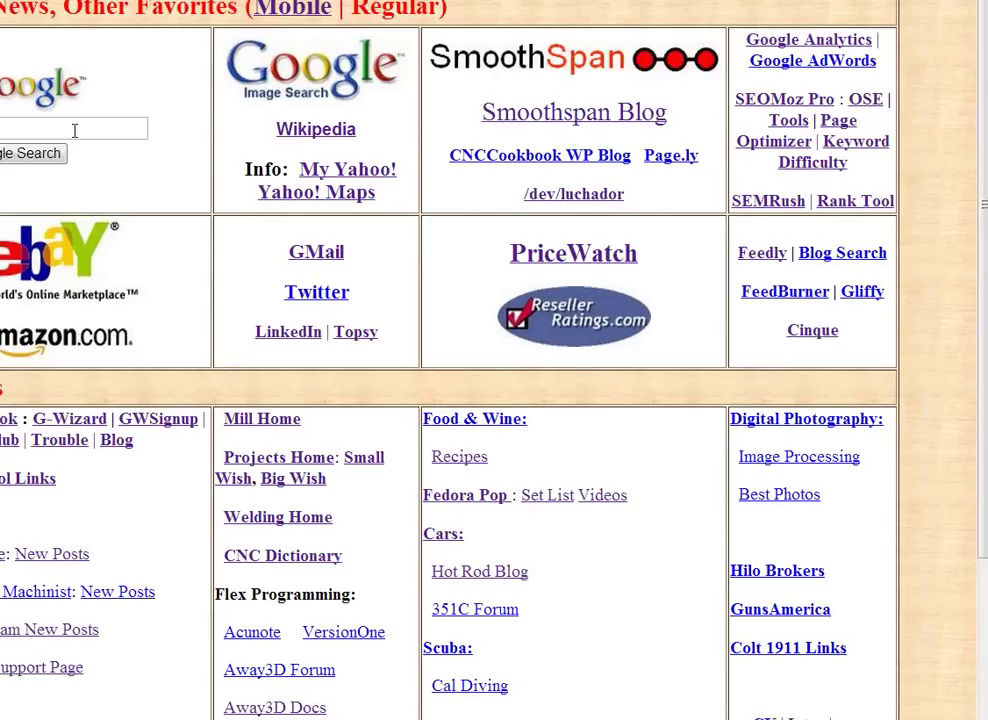
Switch to the web browser, search Google for "niagara cutter" and open the Niagara Cutter, LLC website
left_click(77, 128)
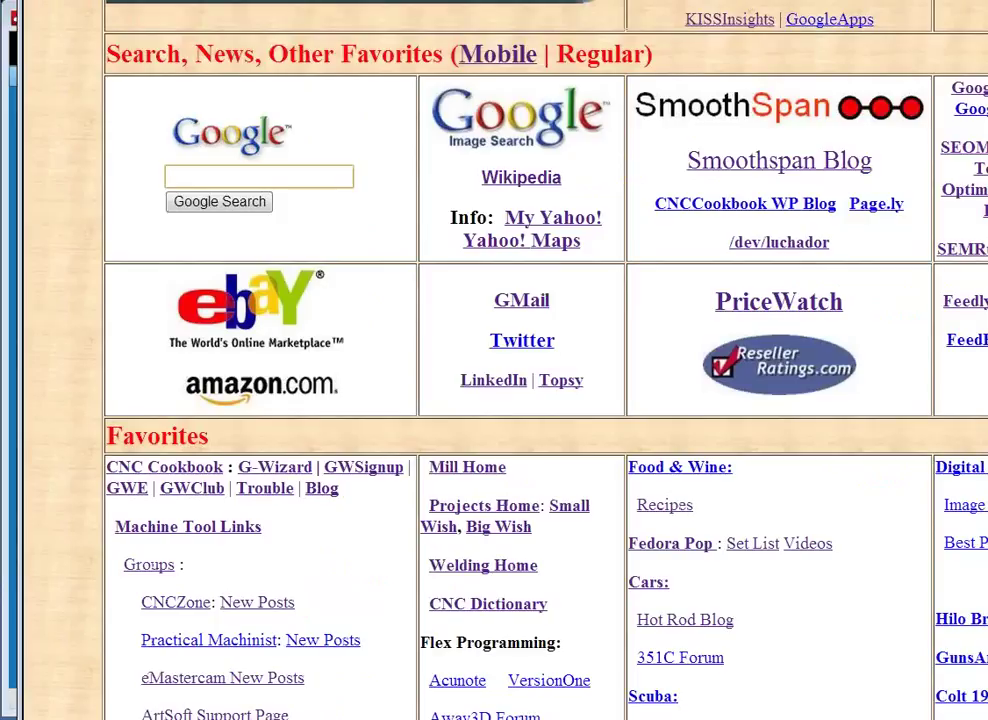
type("niagara cutter")
key("Return")
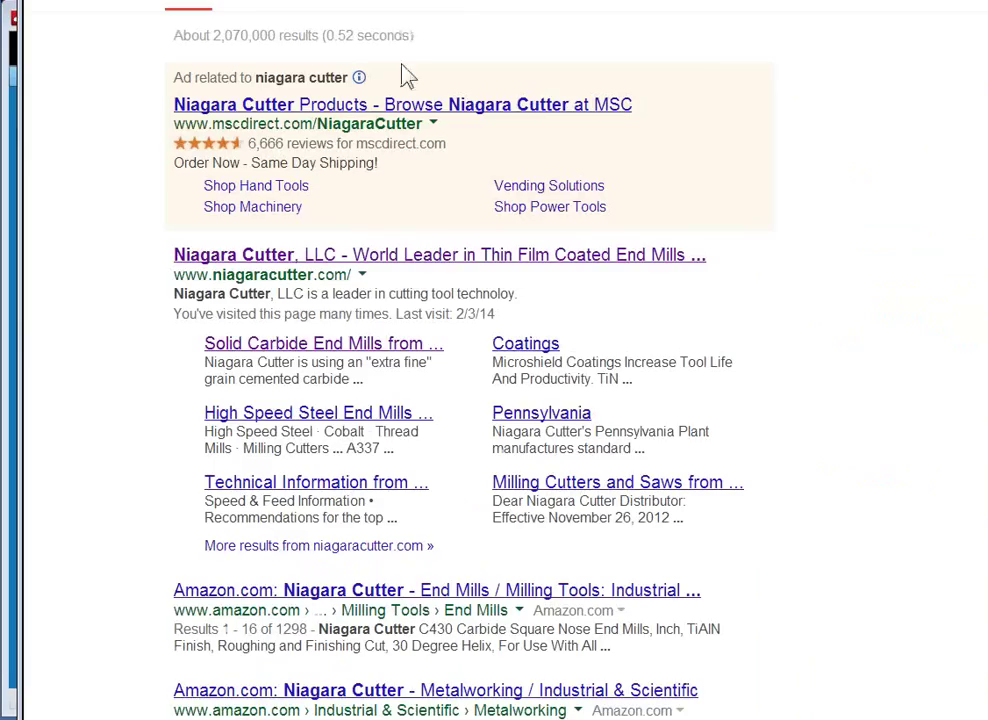
left_click(364, 256)
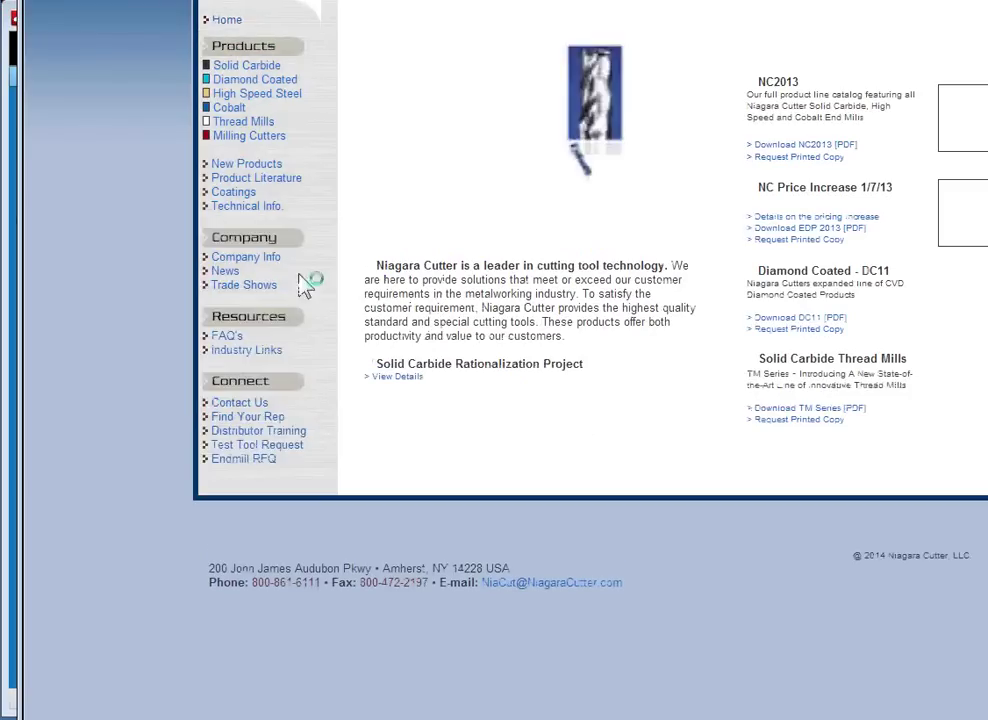
Open the speed and feed chart for Aluminum Alloy - Wrought, grade 6061 T-6, from the technical recommendations for the top 22 materials
left_click(240, 208)
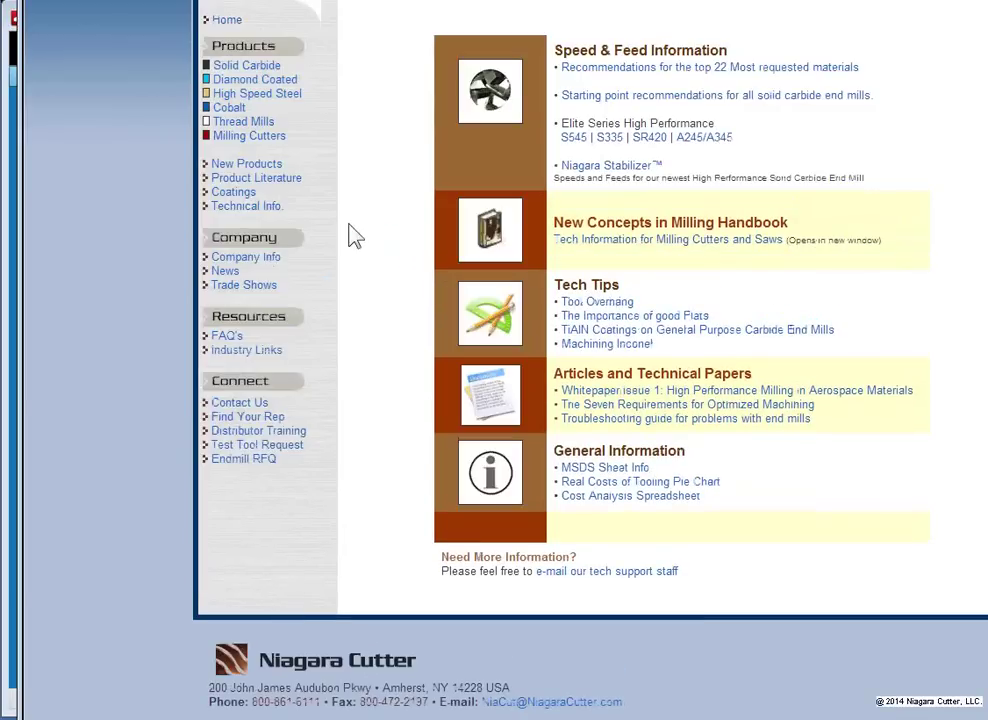
left_click(667, 80)
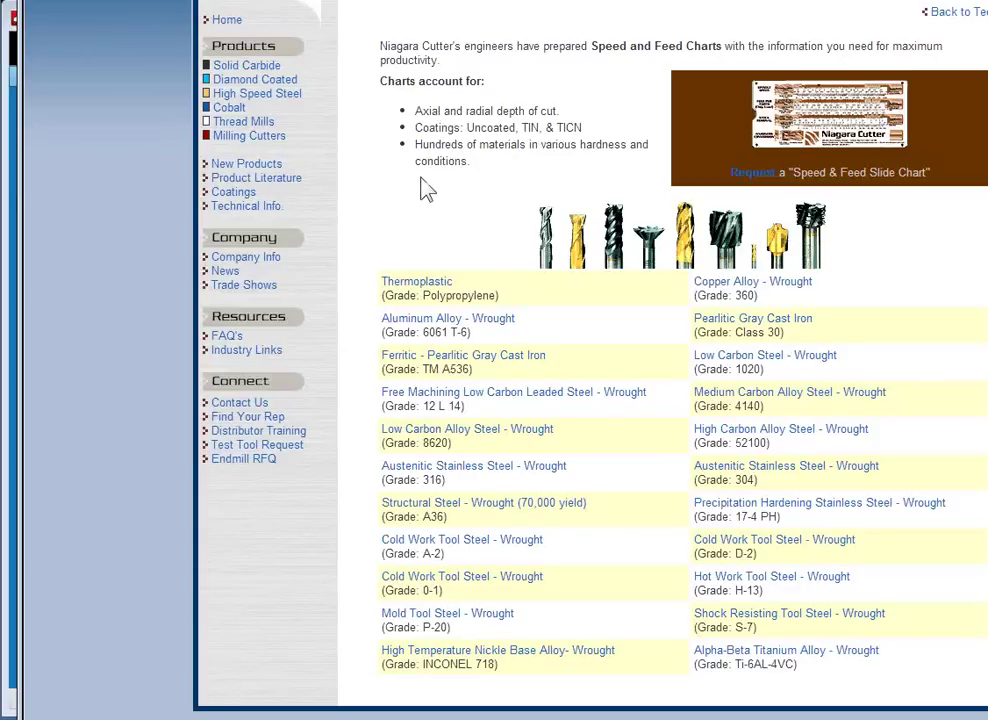
left_click(479, 326)
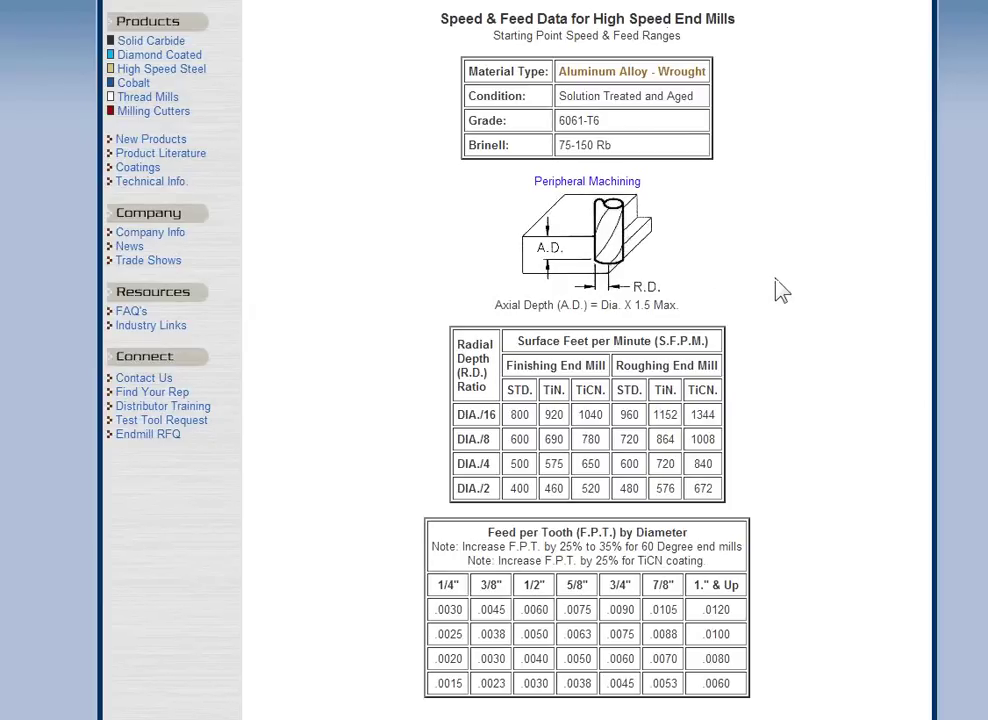
Examine the surface speed and feed-per-tooth tables for peripheral and slot machining, including the DIA./2 row, and return to G-Wizard
scroll(778, 287, "down", 5)
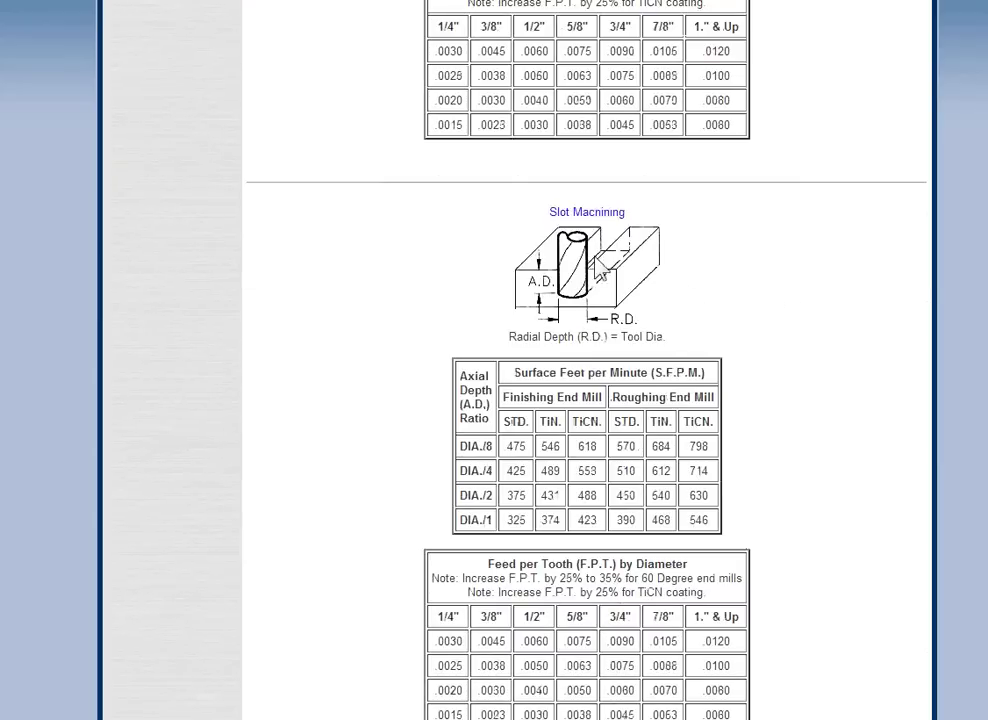
scroll(750, 320, "up", 5)
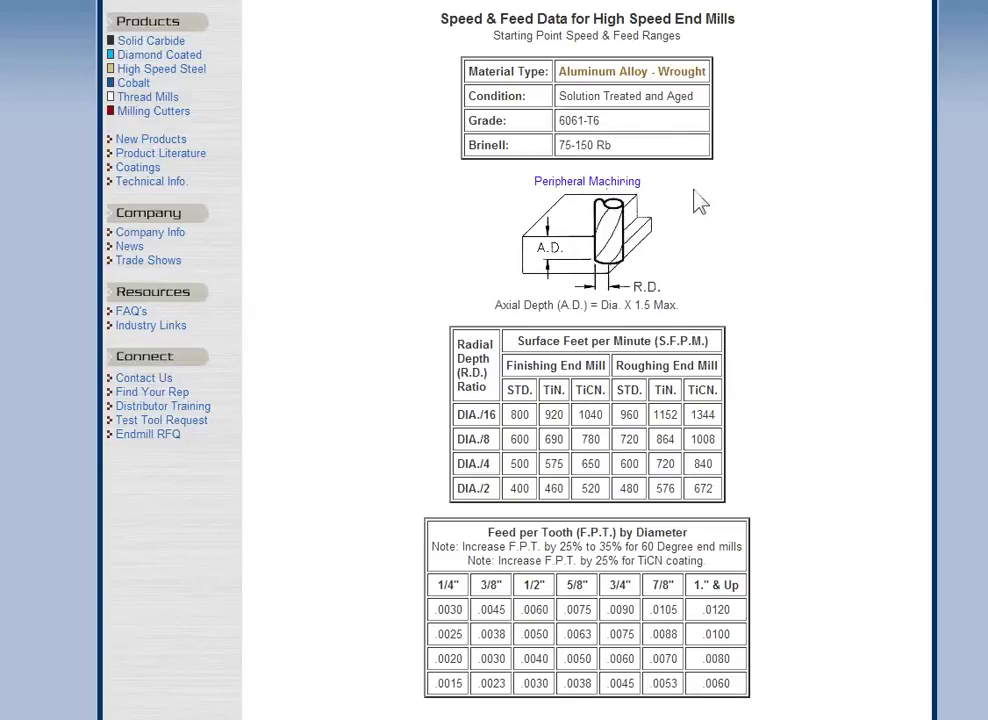
scroll(761, 256, "down", 2)
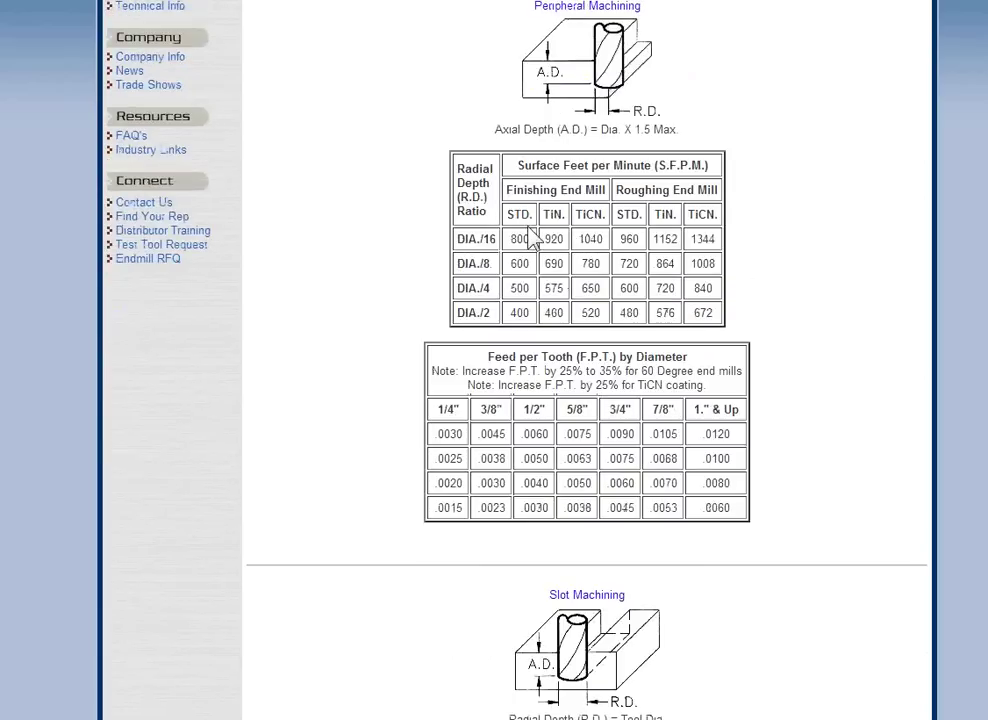
scroll(790, 115, "up", 1)
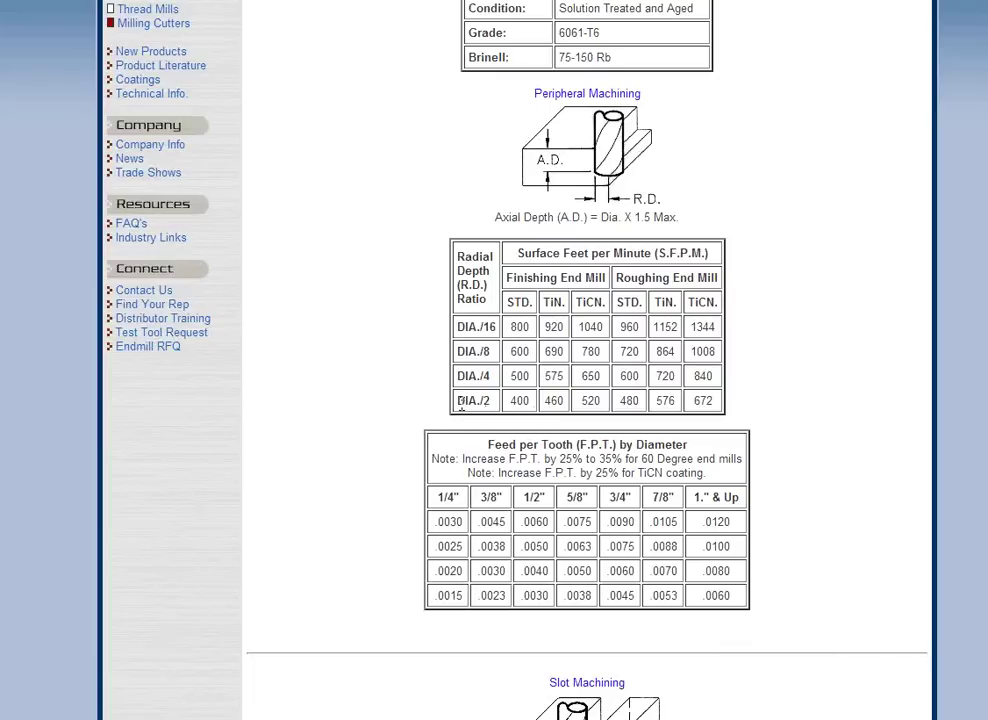
double_click(514, 400)
left_click(520, 400)
key("alt+Tab")
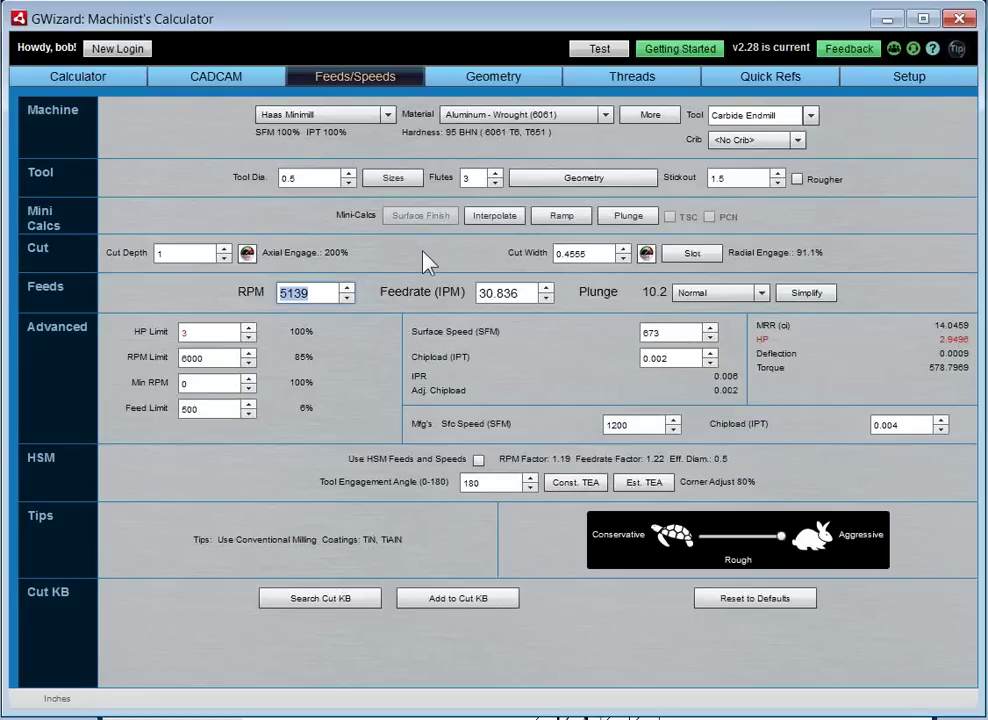
Try the Indexable End or Face Mill tool with a lead angle of 45, and return the tool to Carbide Endmill
left_click(811, 115)
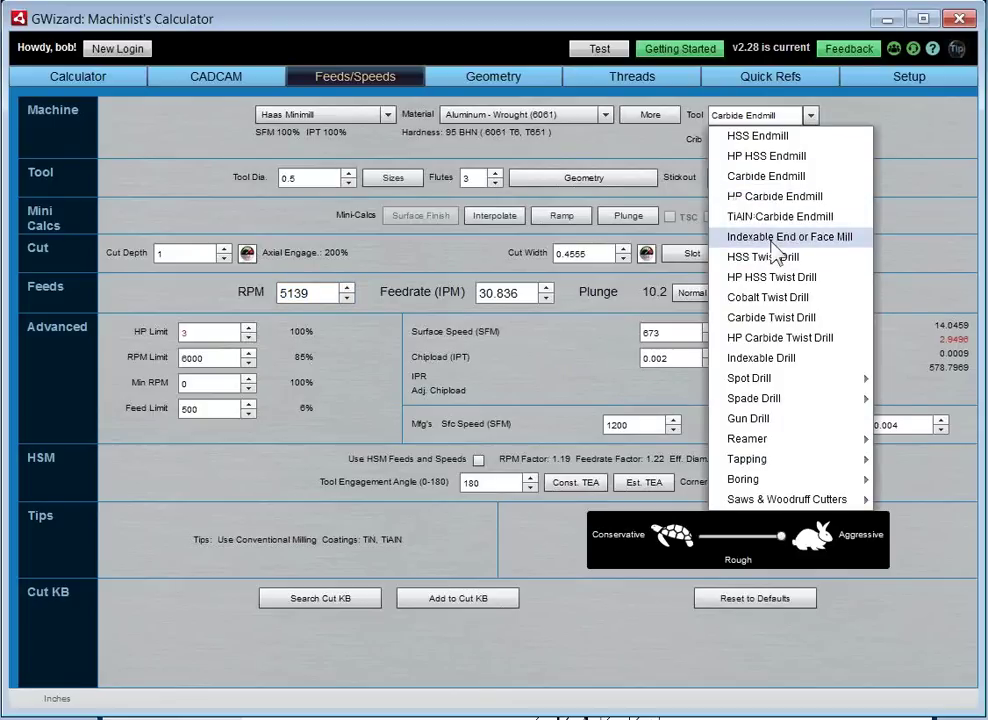
left_click(766, 242)
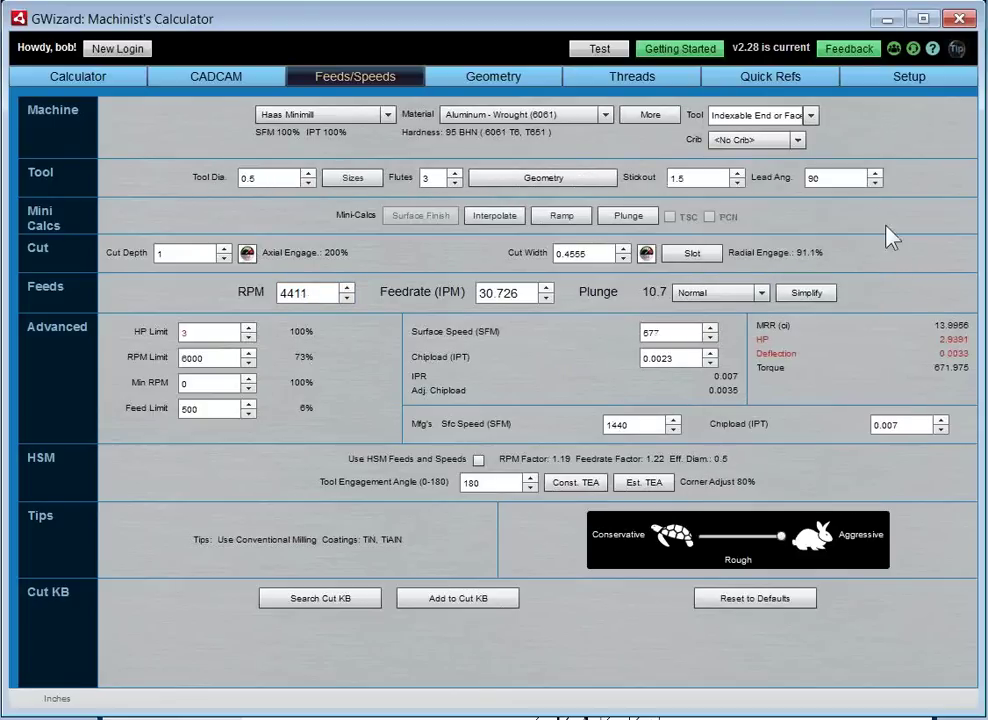
double_click(831, 176)
type("45")
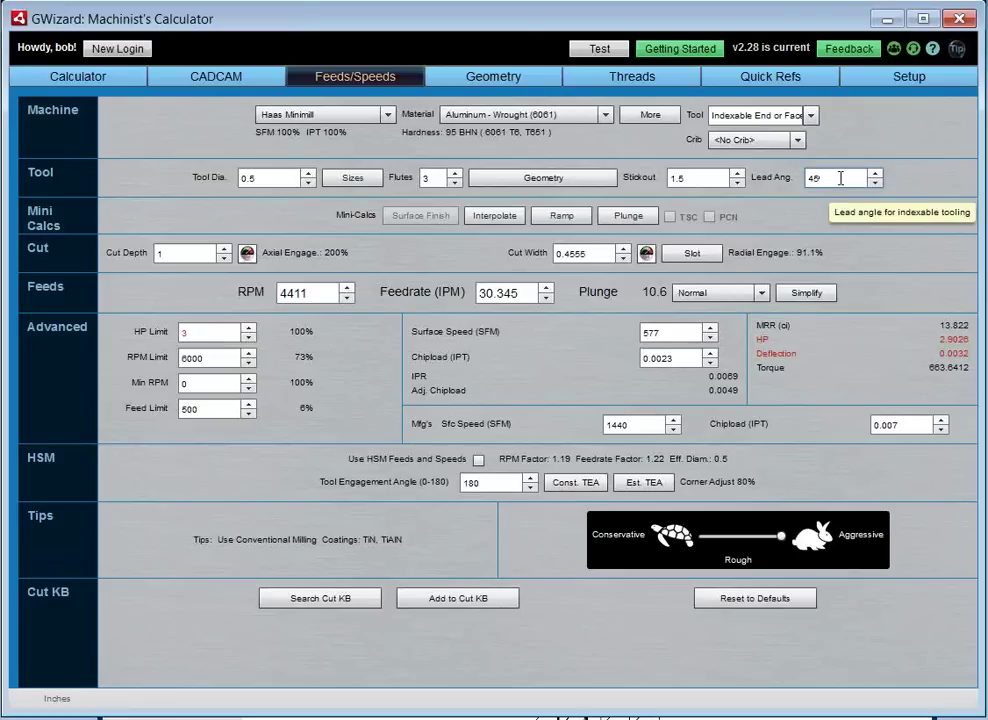
left_click(811, 115)
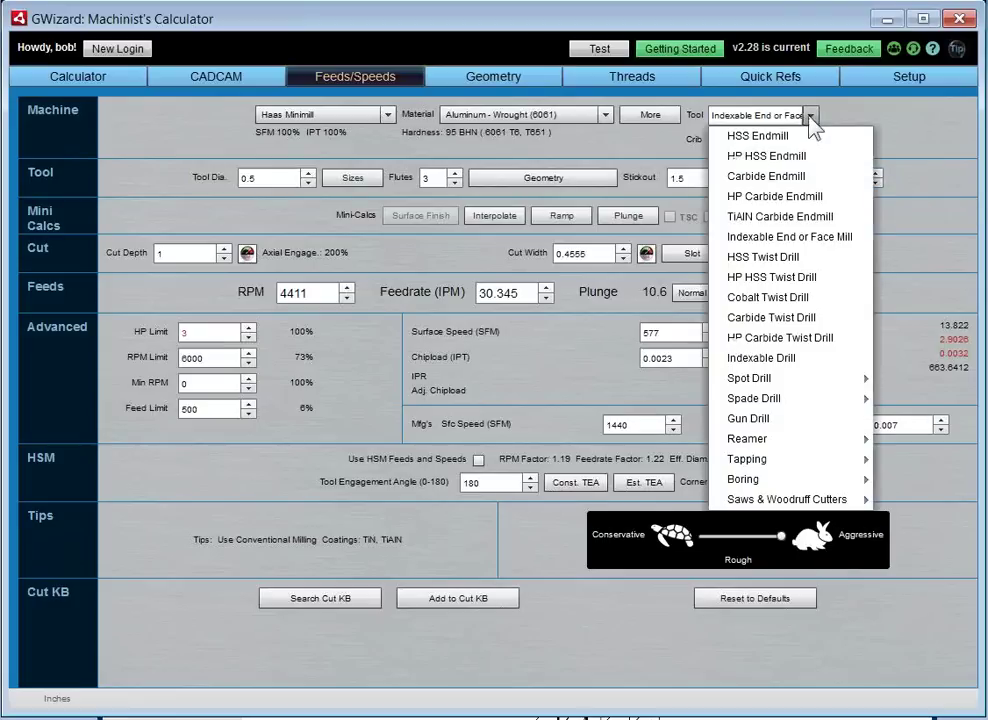
left_click(779, 178)
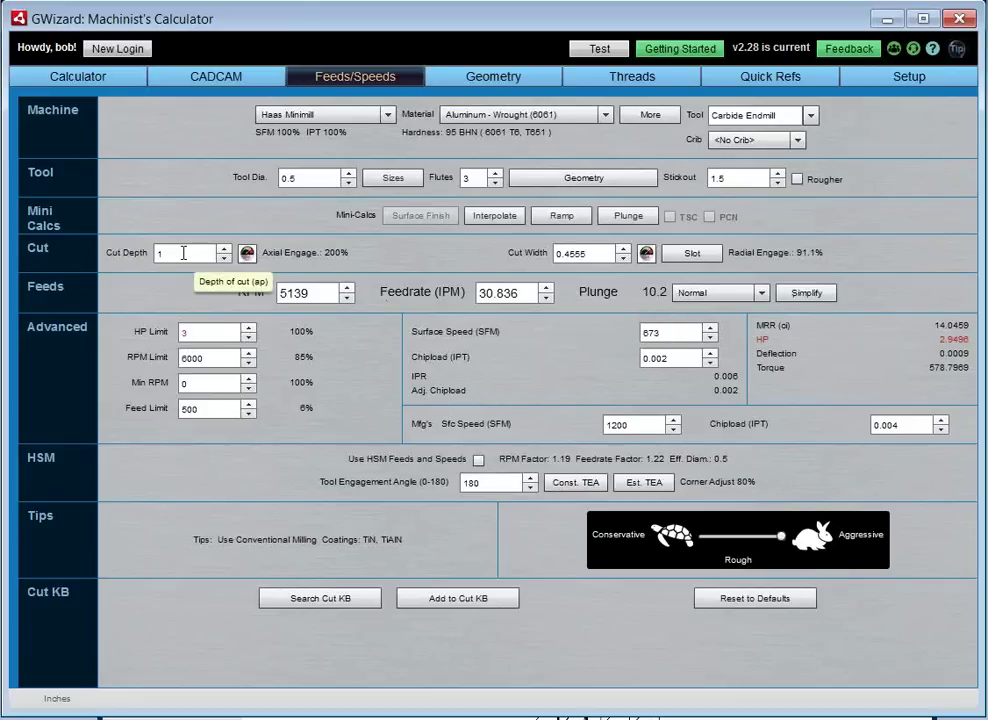
Set the cut width to 0.1
left_click(598, 254)
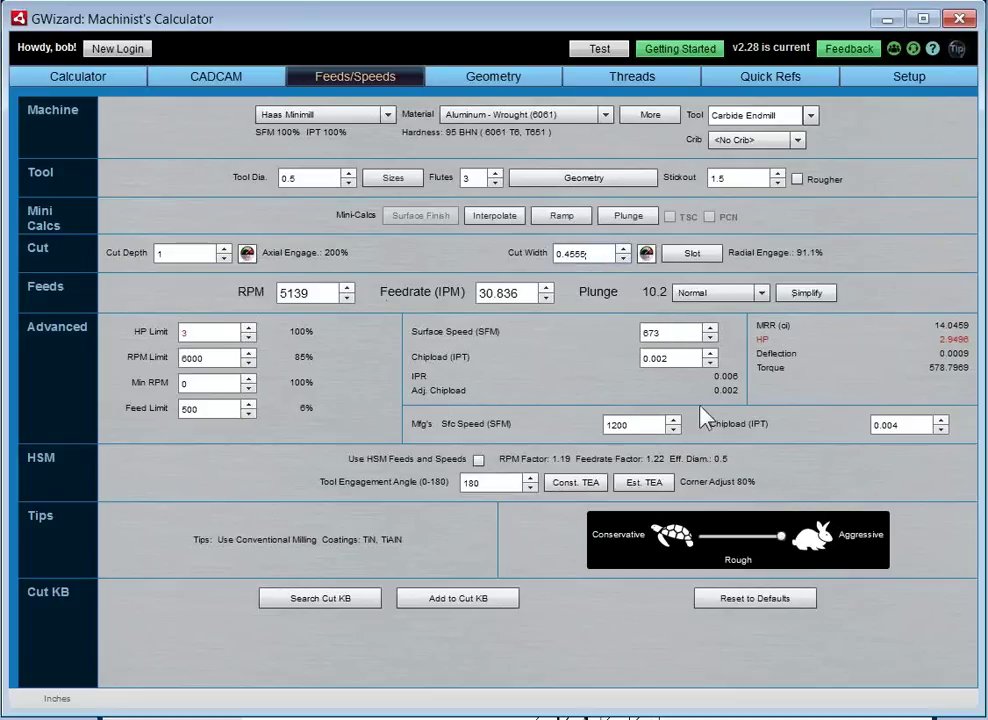
key("BackSpace")
key("BackSpace")
key("BackSpace")
key("BackSpace")
type("1")
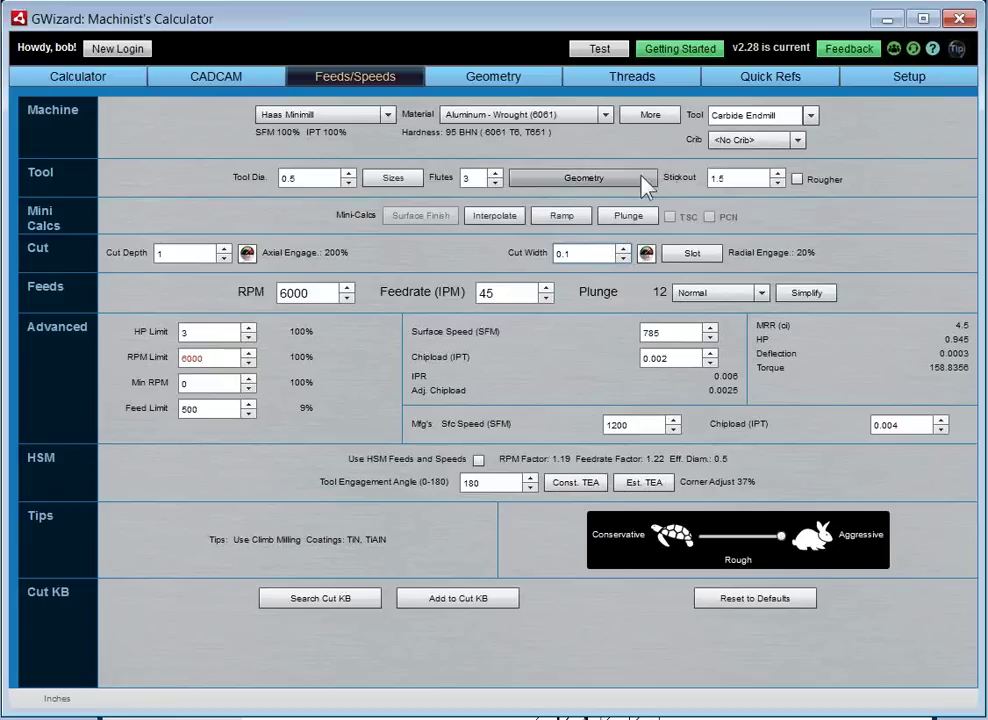
View the tip shapes and dimensions in the Tool Geometry Chooser and close it without saving
left_click(612, 186)
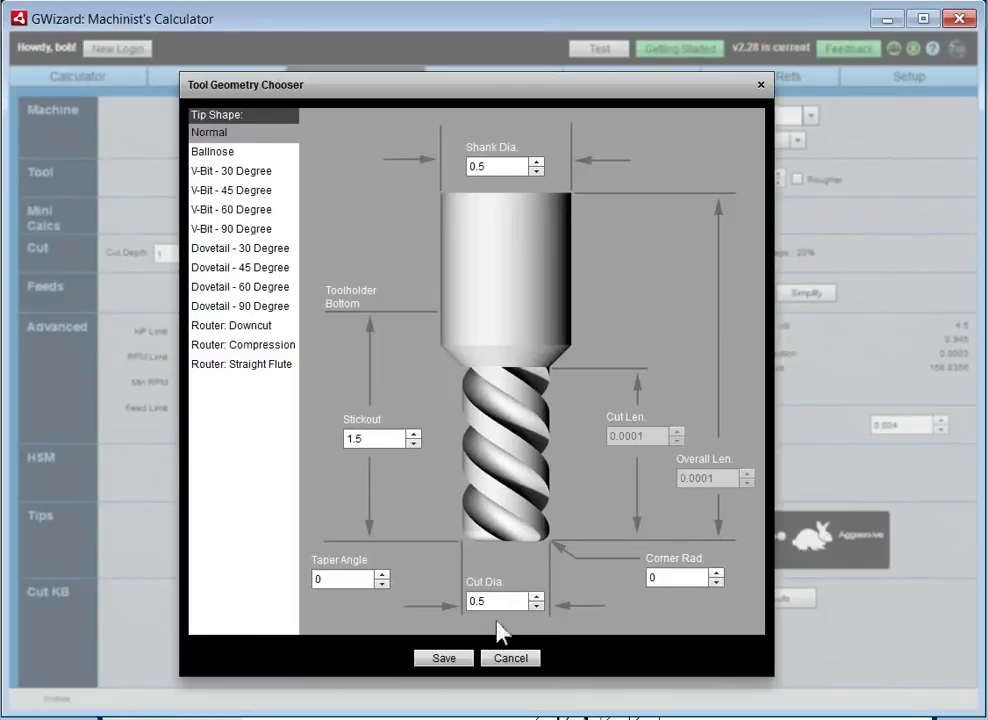
left_click(510, 658)
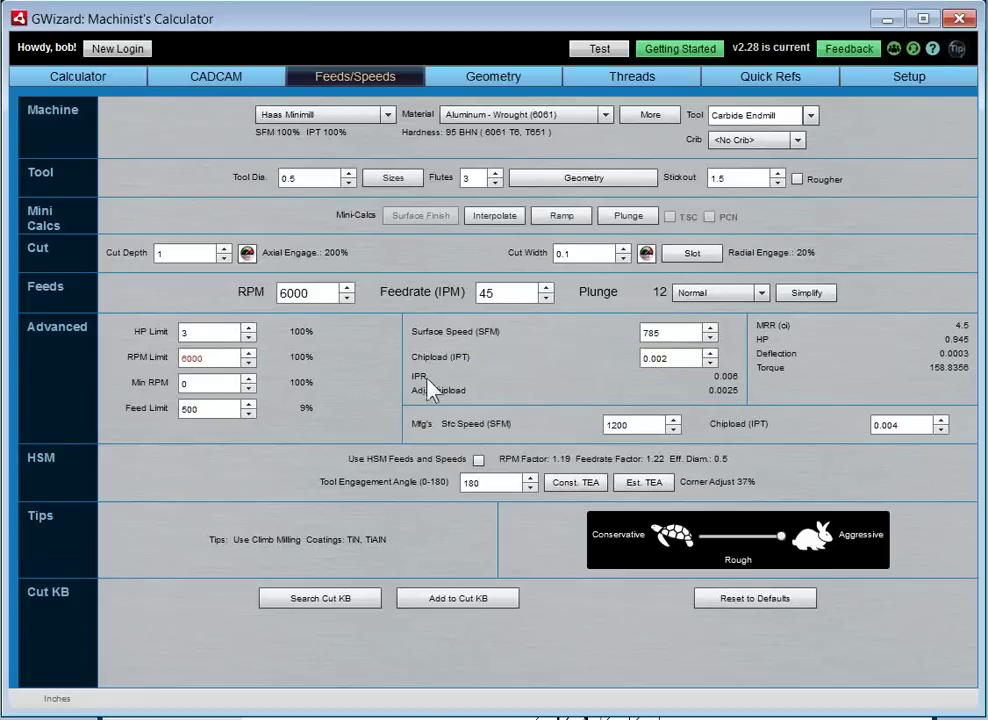
Switch to the CNCCookbook Feeds and Speeds Tutorial in the web browser and open the article "Chiploads, Surface Speed, and Other Concepts"
mouse_move(431, 389)
mouse_move(960, 376)
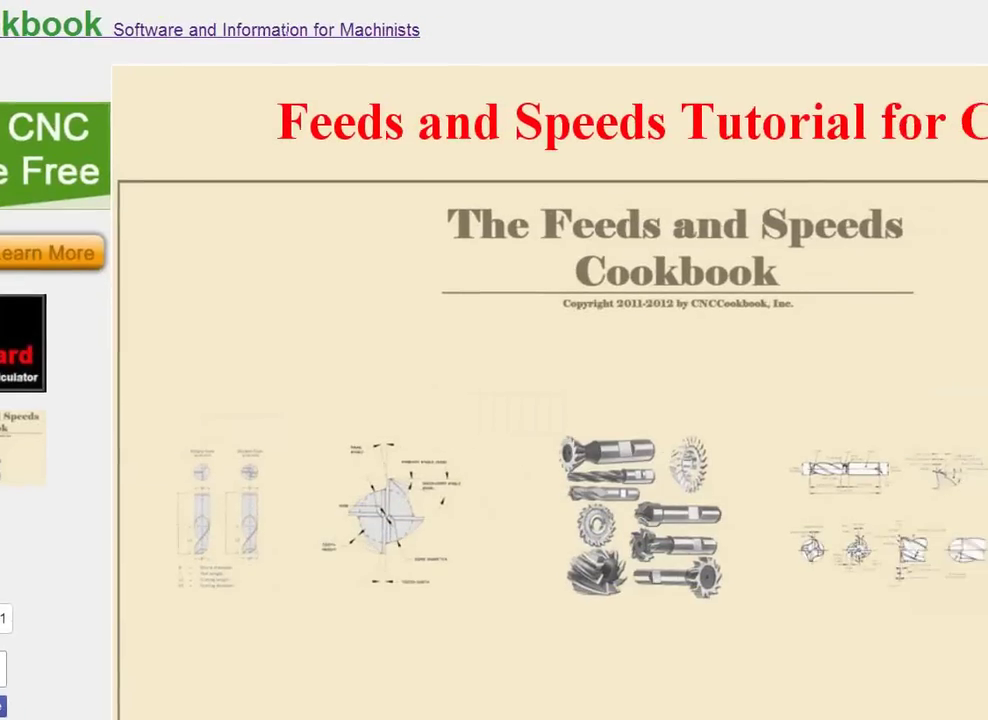
scroll(615, 214, "down", 6)
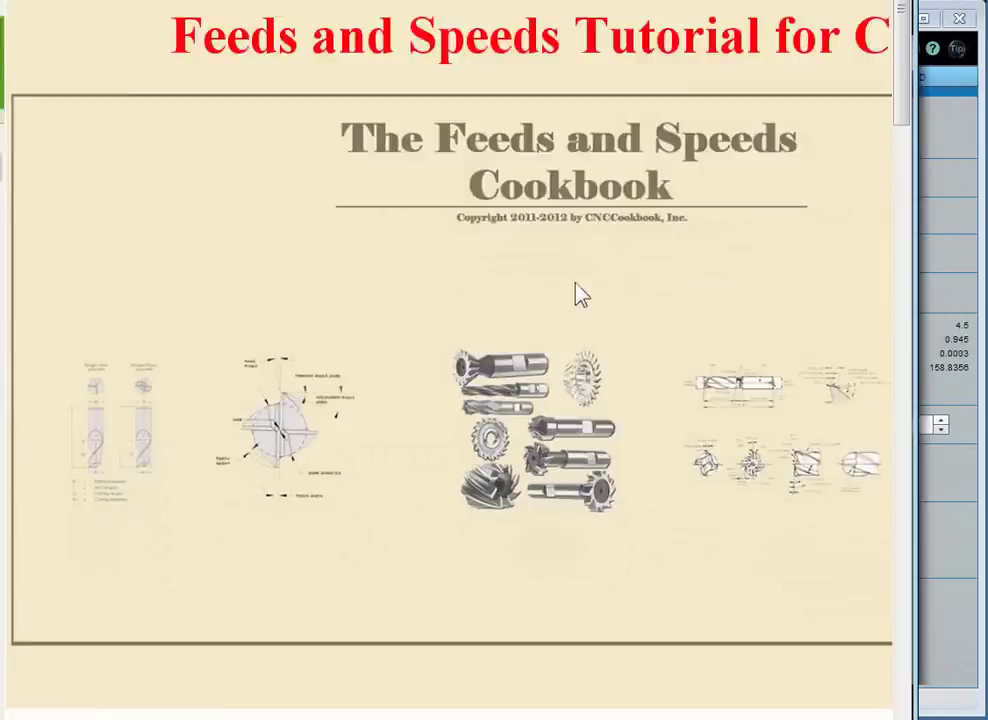
scroll(408, 315, "down", 6)
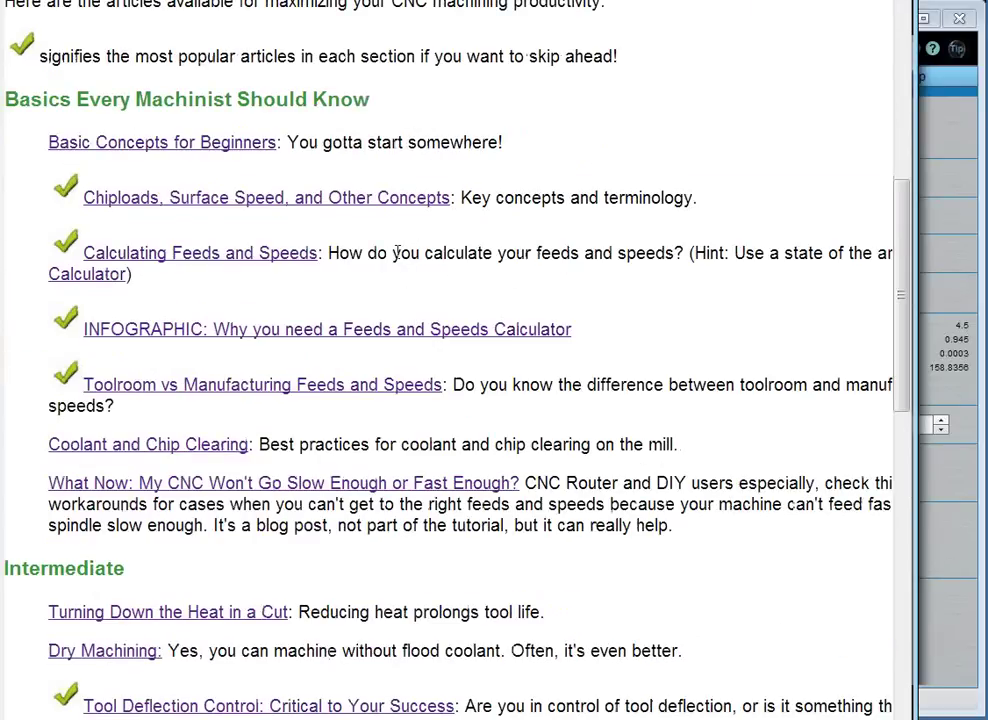
left_click(335, 200)
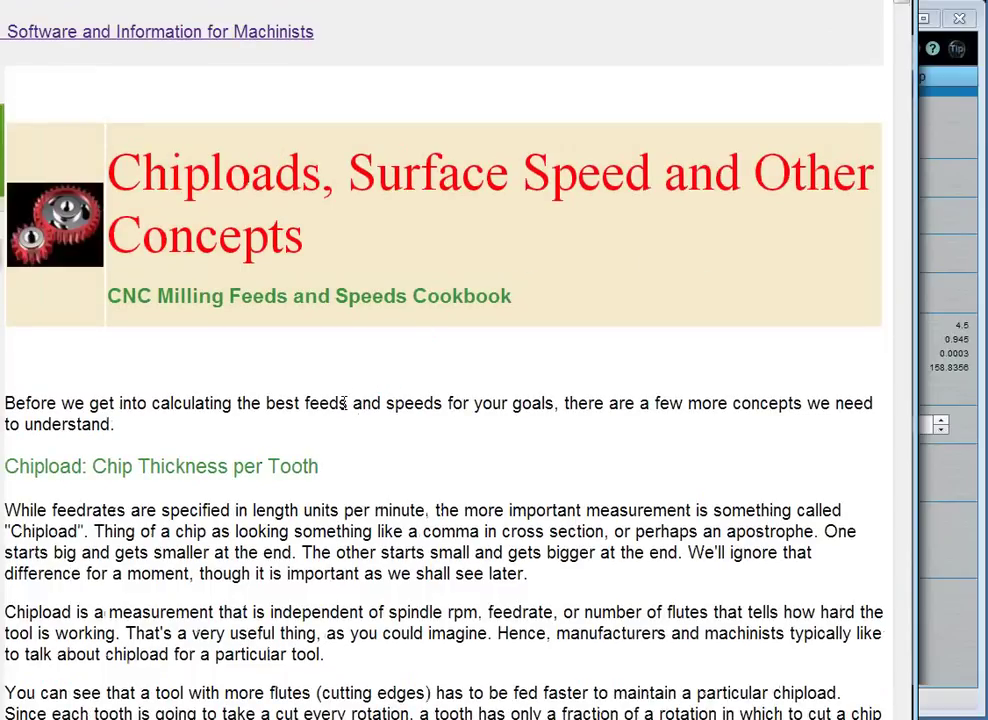
Examine the article's diagrams and explanations of rubbing and of chip thinning in shallow cuts, through to the surface speed section
scroll(331, 405, "down", 5)
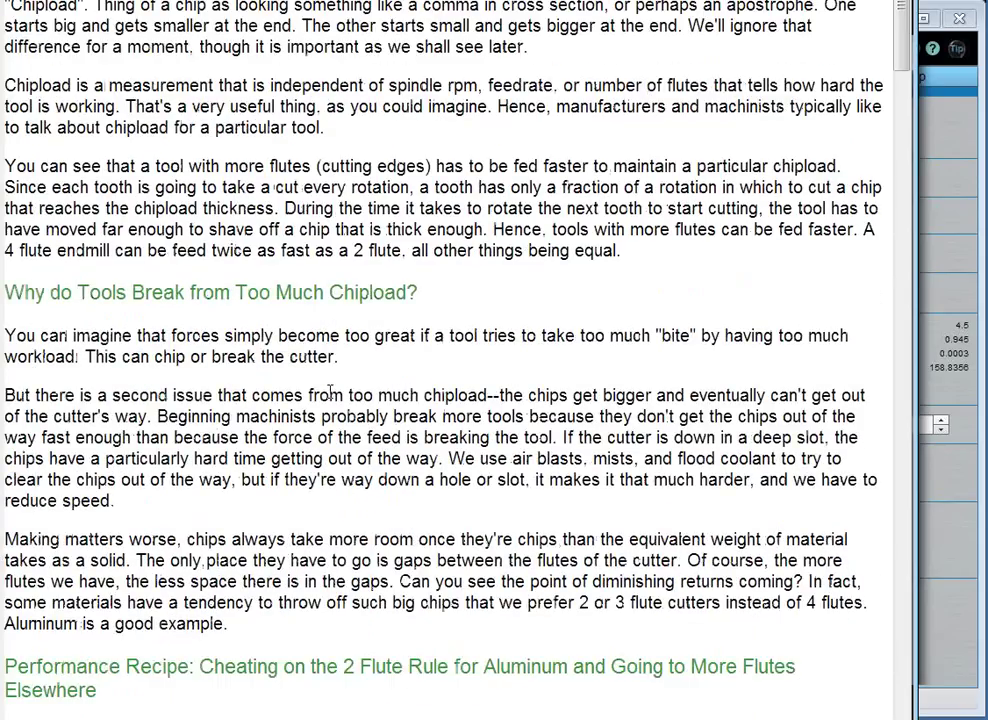
scroll(325, 410, "down", 14)
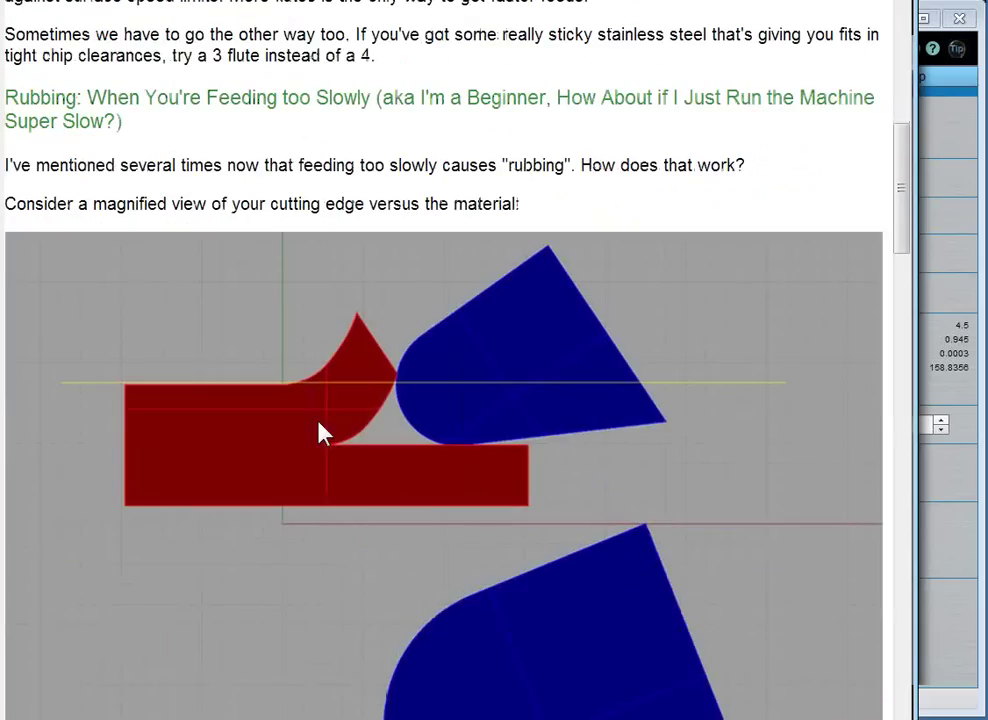
scroll(340, 148, "down", 1)
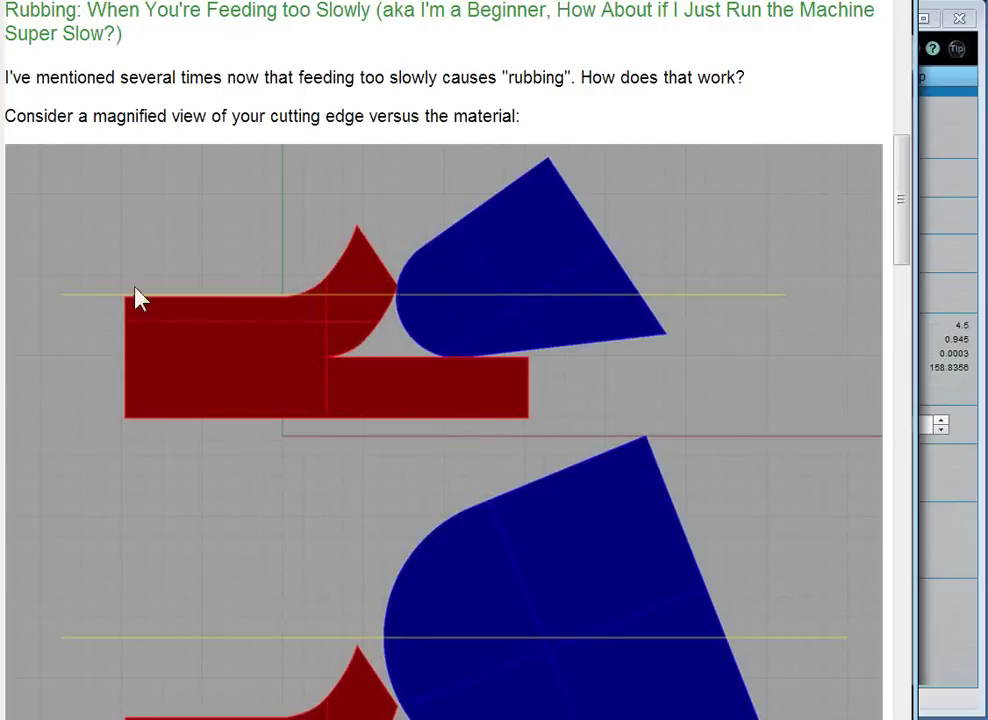
scroll(743, 423, "down", 3)
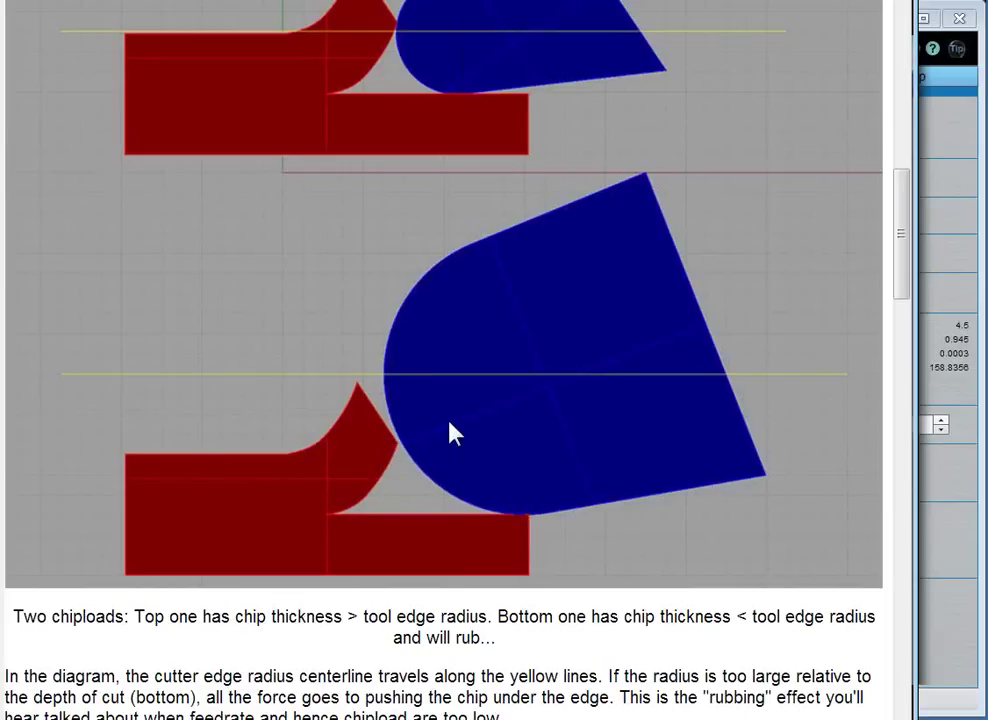
scroll(452, 432, "down", 3)
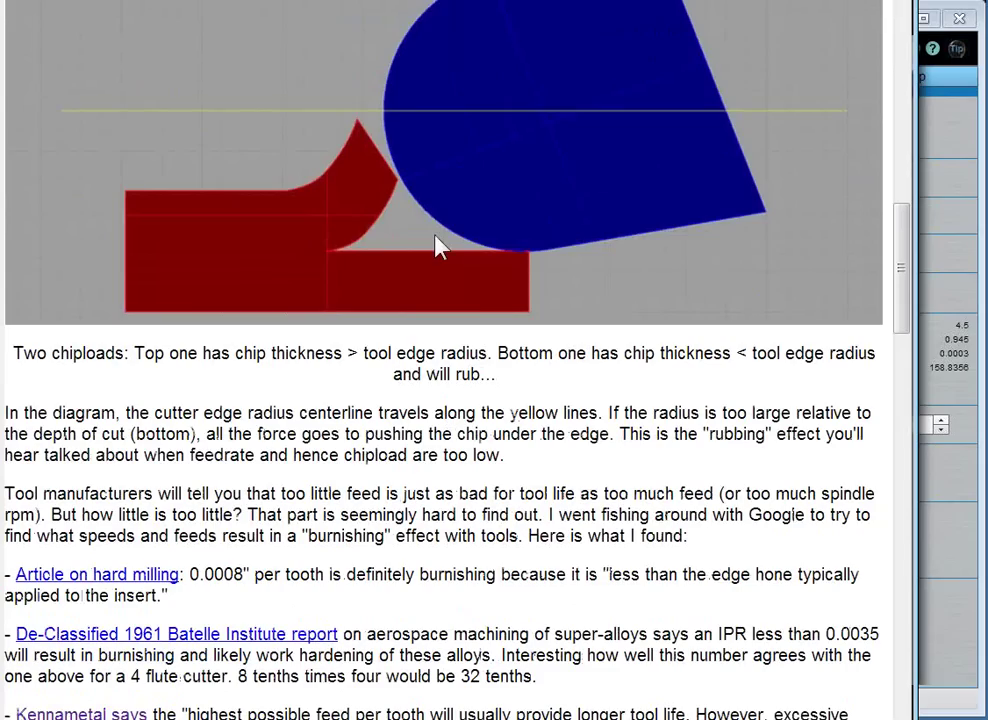
scroll(440, 245, "down", 15)
scroll(425, 350, "down", 13)
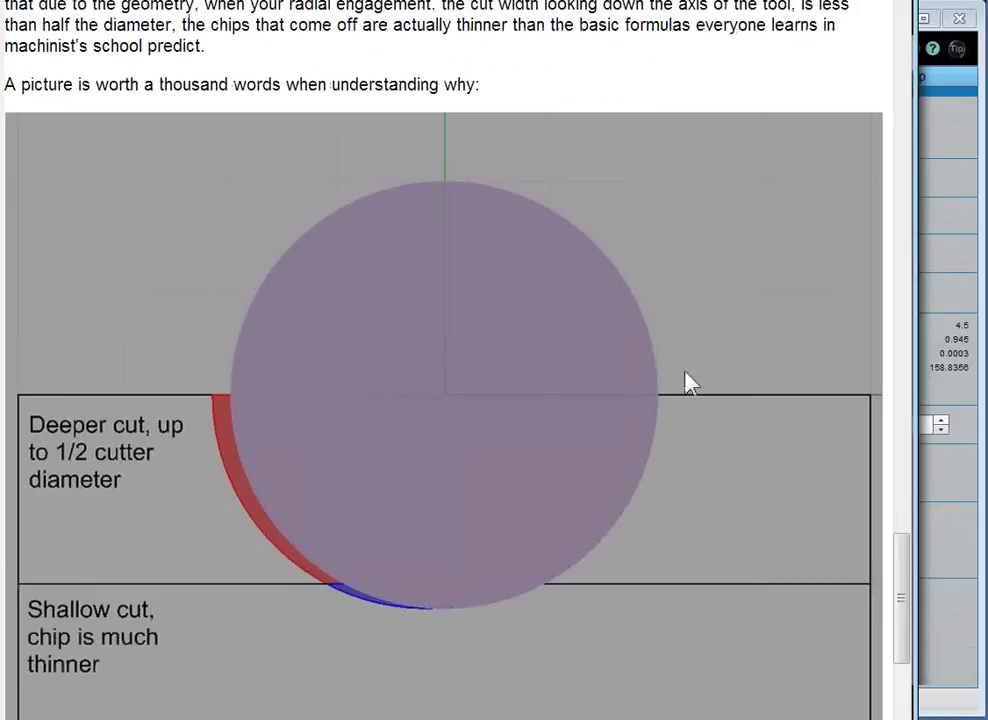
scroll(745, 413, "down", 2)
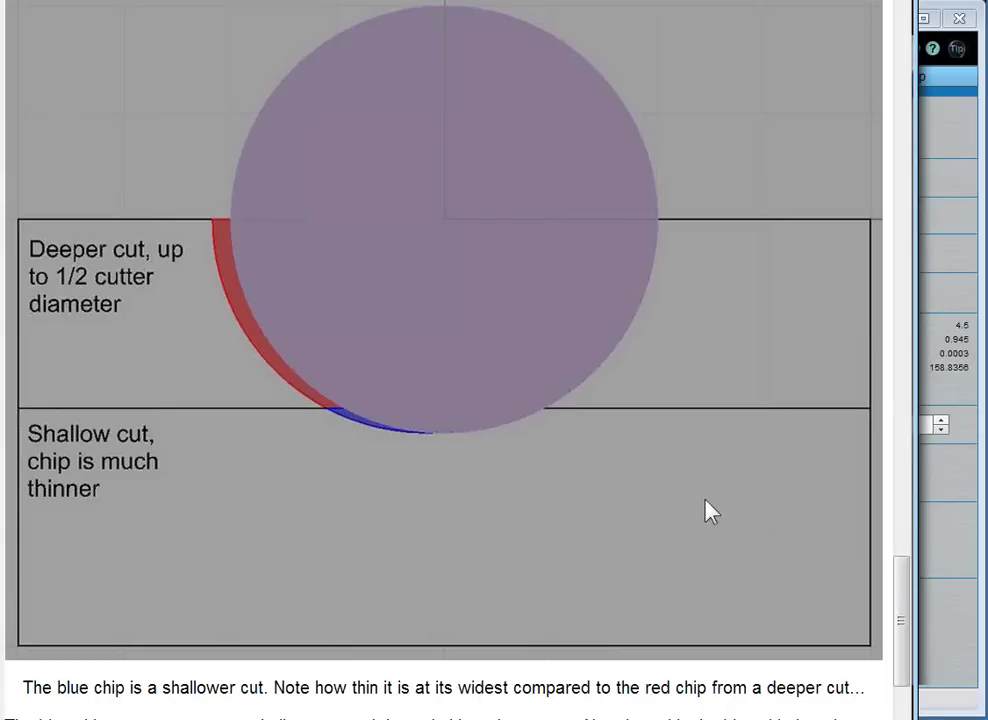
scroll(640, 524, "down", 8)
scroll(613, 521, "down", 3)
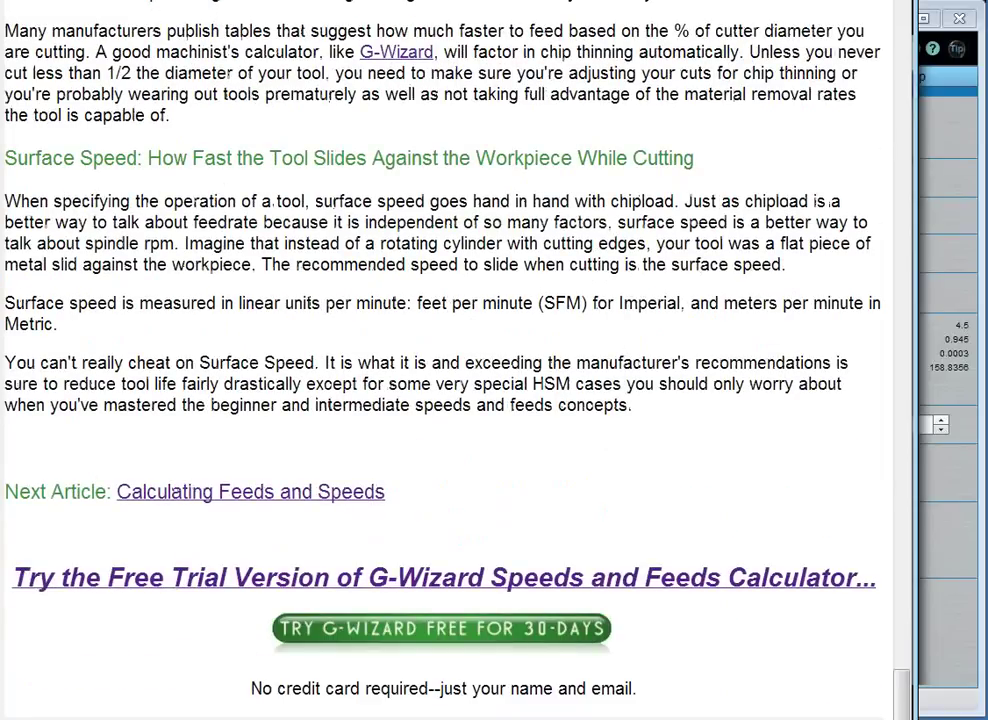
Return to the tutorial's article list and open High Speed Machining to view its diagrams of radial chip thinning and cutter engagement in corners
key("alt+Left")
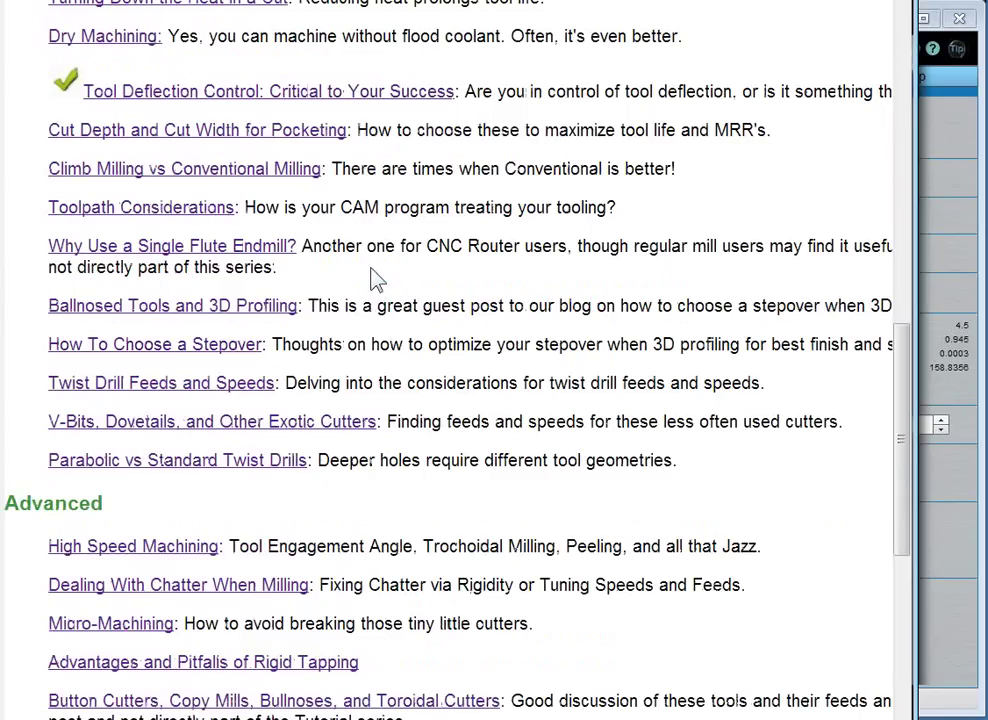
left_click(205, 552)
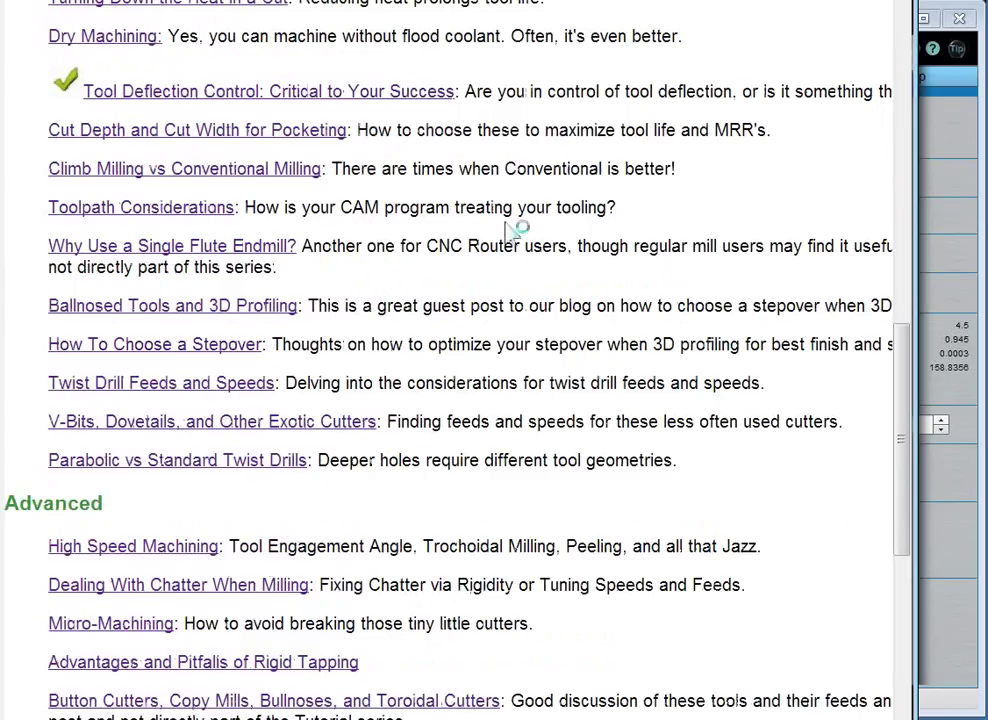
scroll(500, 350, "down", 1)
scroll(424, 374, "down", 15)
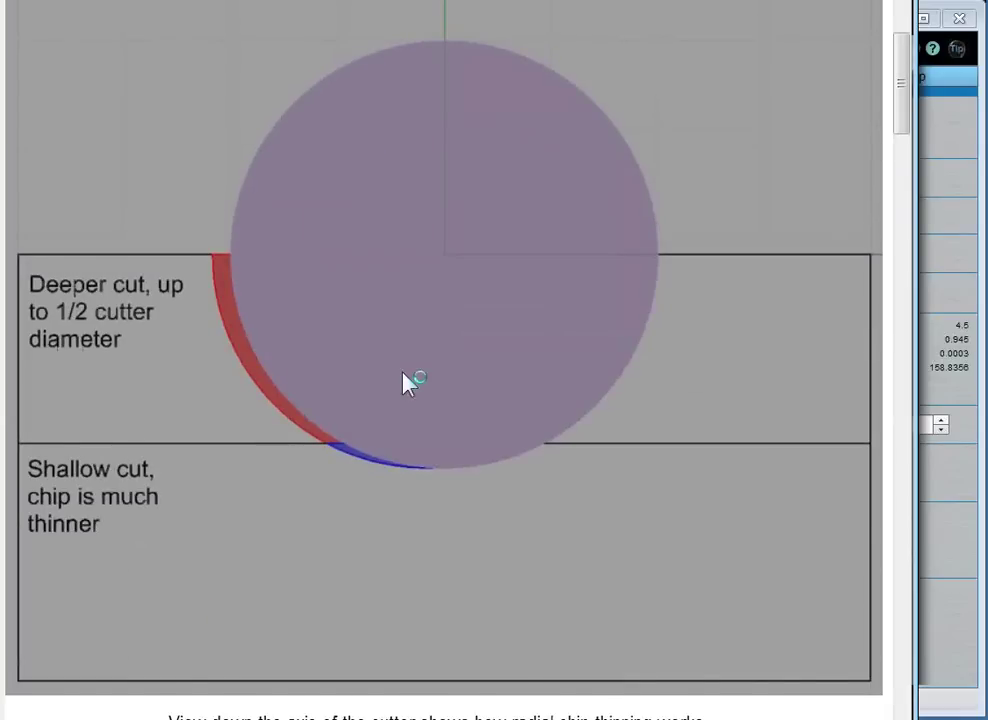
scroll(404, 374, "down", 12)
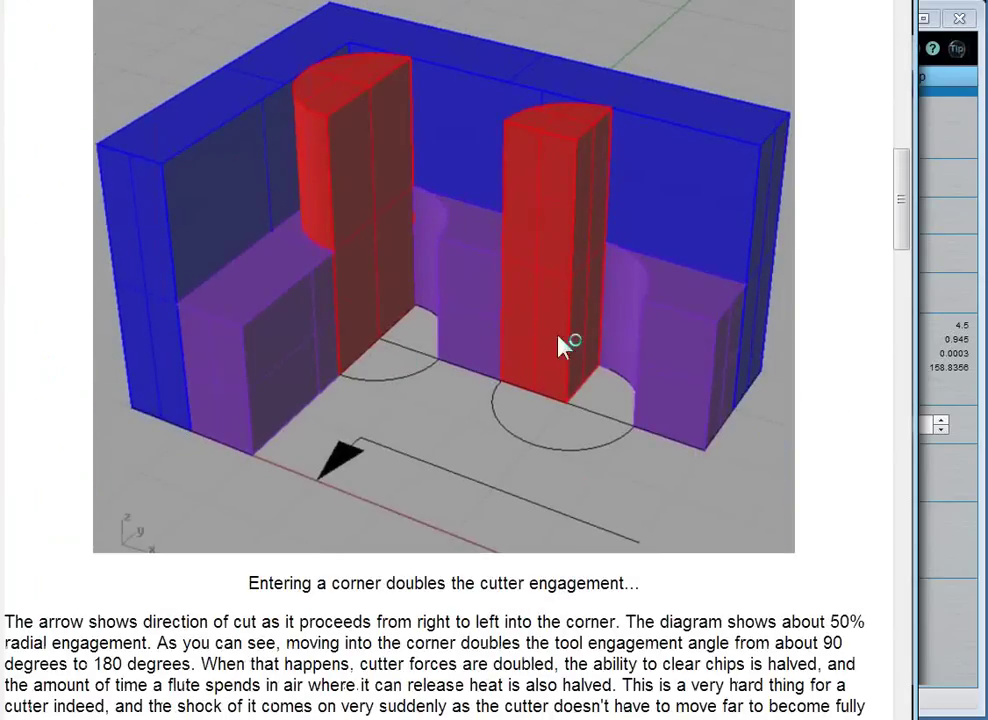
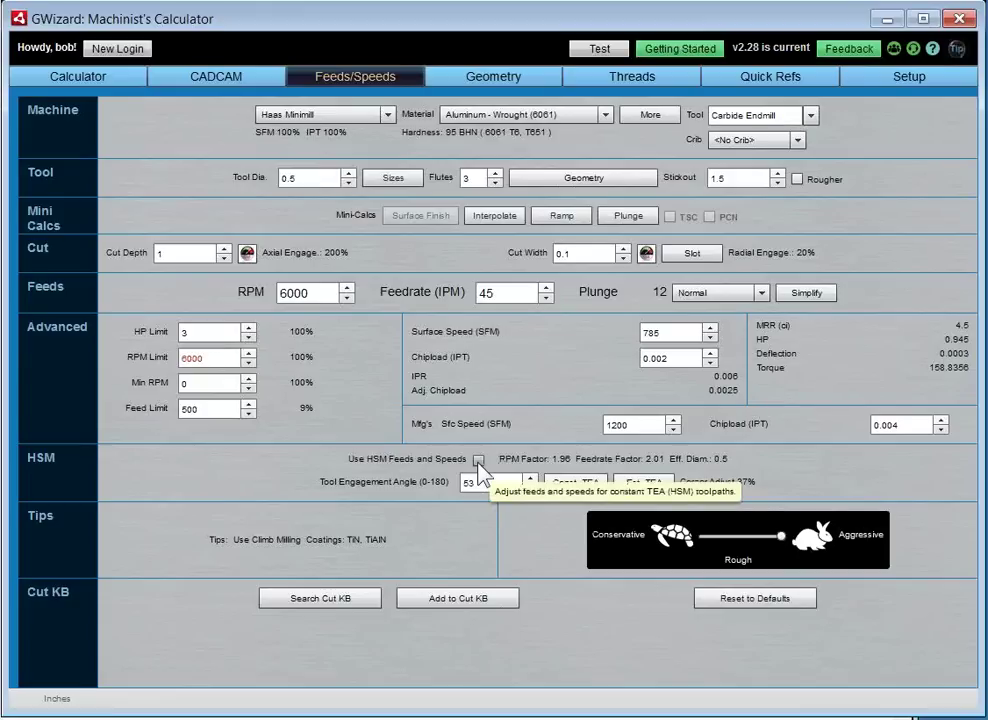
Switch to G-Wizard, enable HSM feeds and speeds, and set the cut width to 0.4
left_click(479, 461)
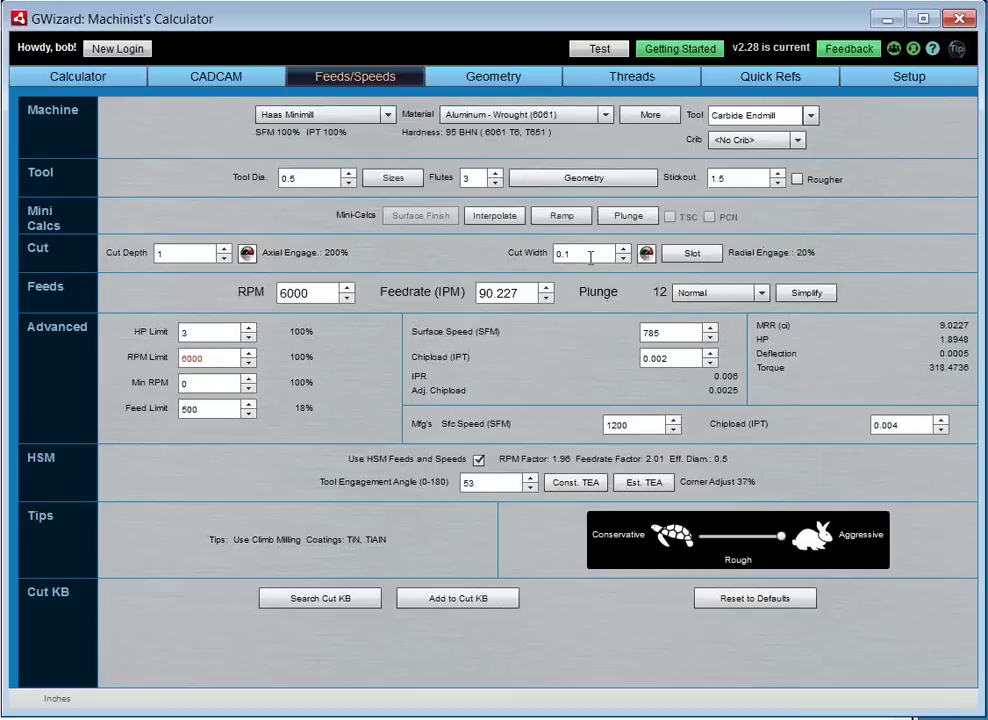
key("BackSpace")
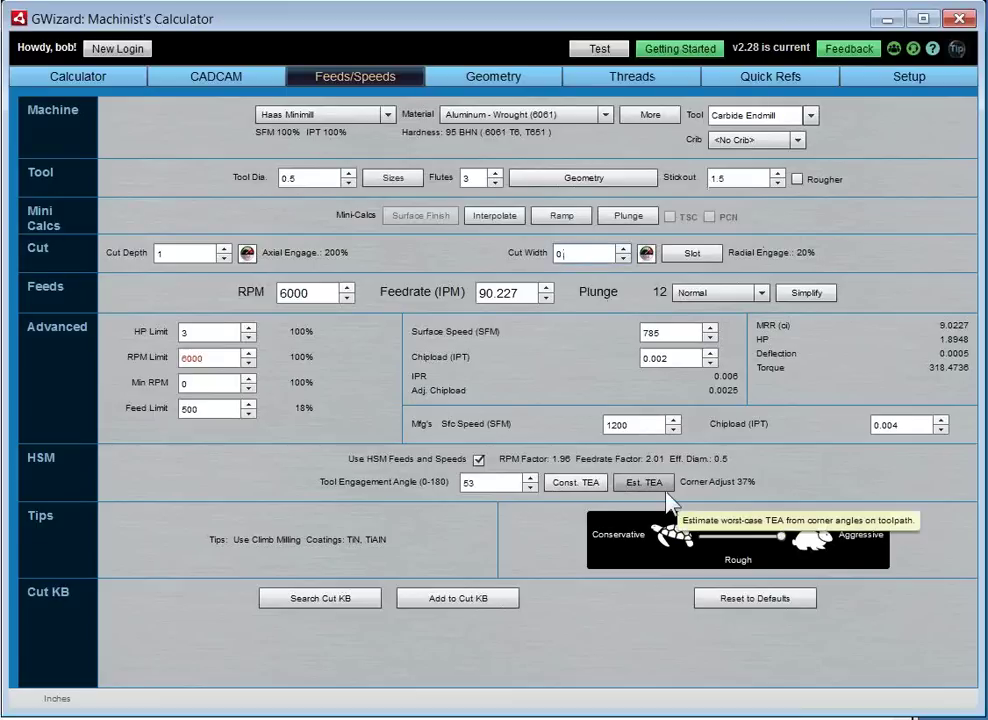
type("4")
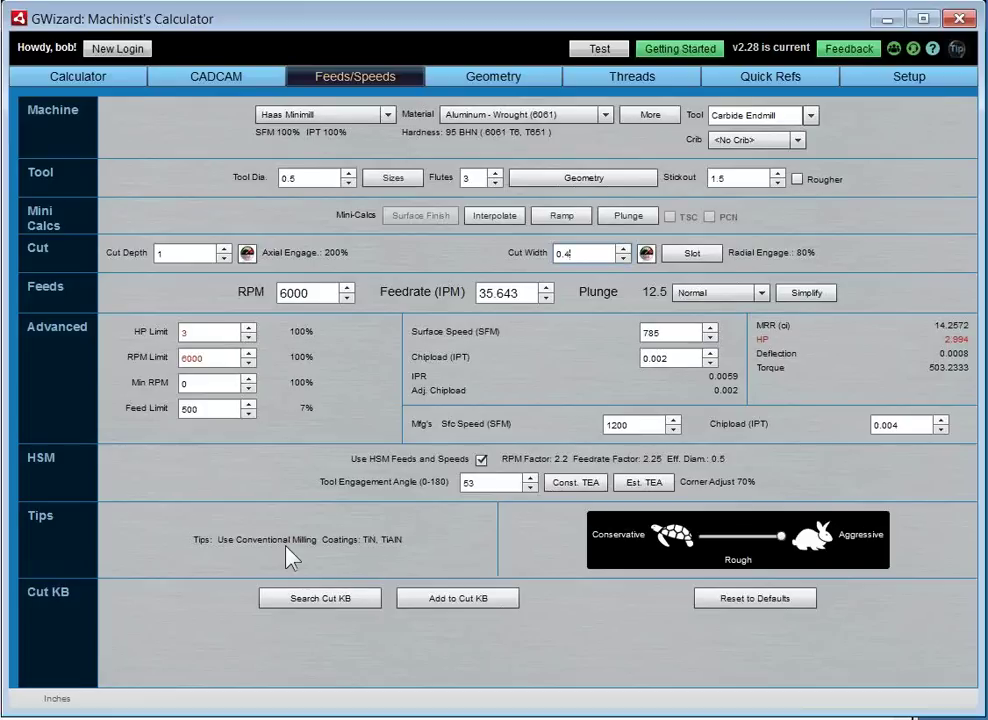
Switch to the browser, review the Radial Chip Thinning section of the High Speed Machining article, and return to G-Wizard
key("alt+Tab")
scroll(510, 248, "up", 12)
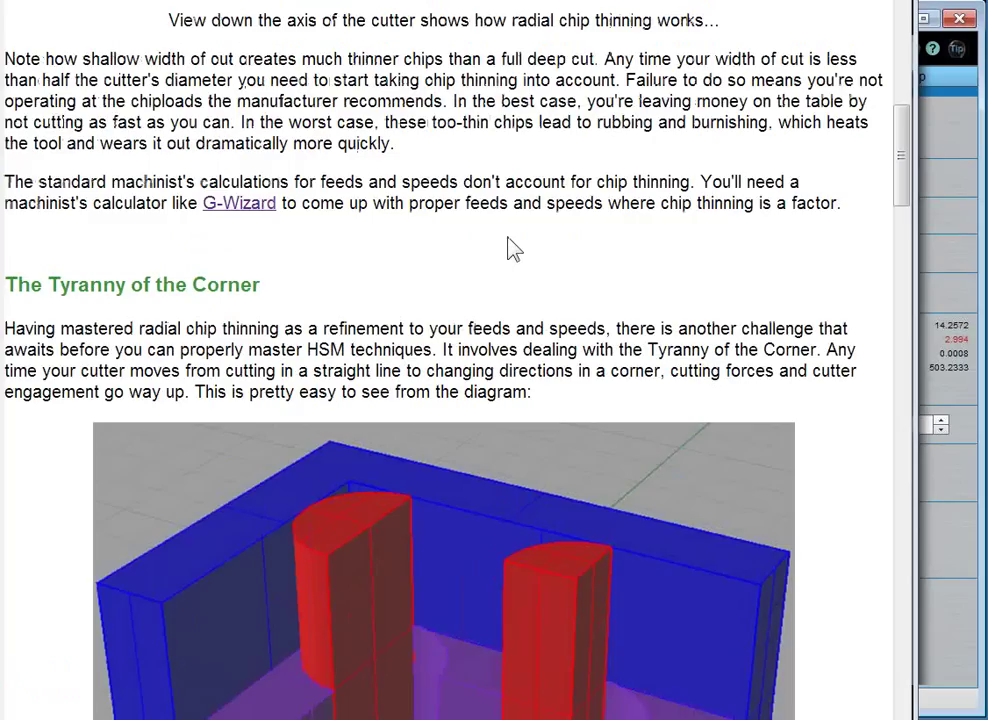
scroll(510, 248, "up", 3)
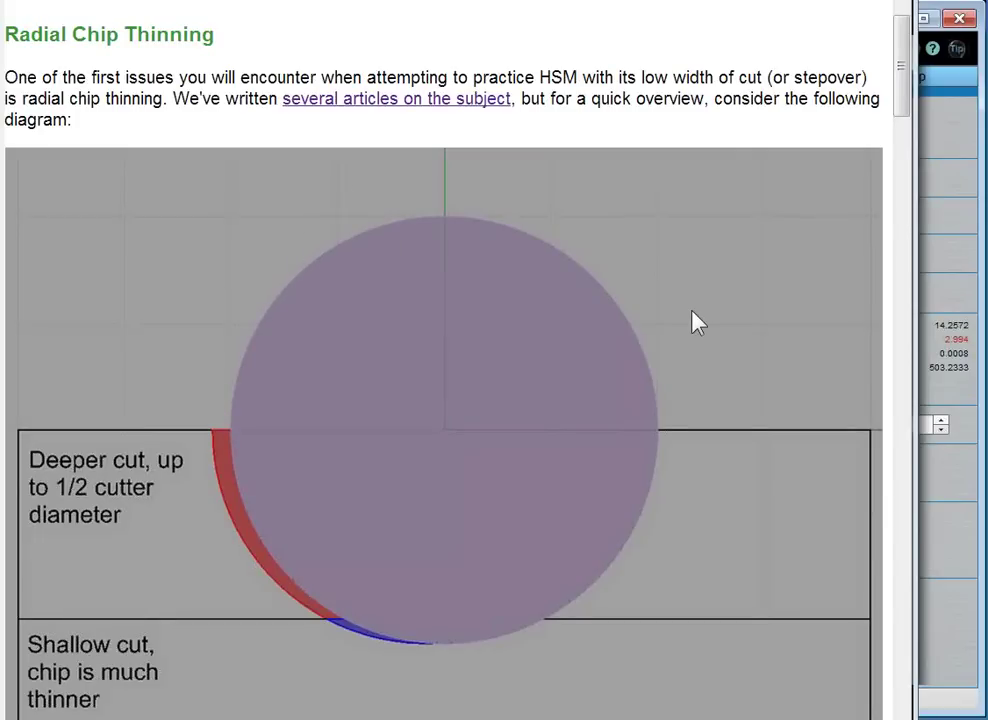
left_click(957, 193)
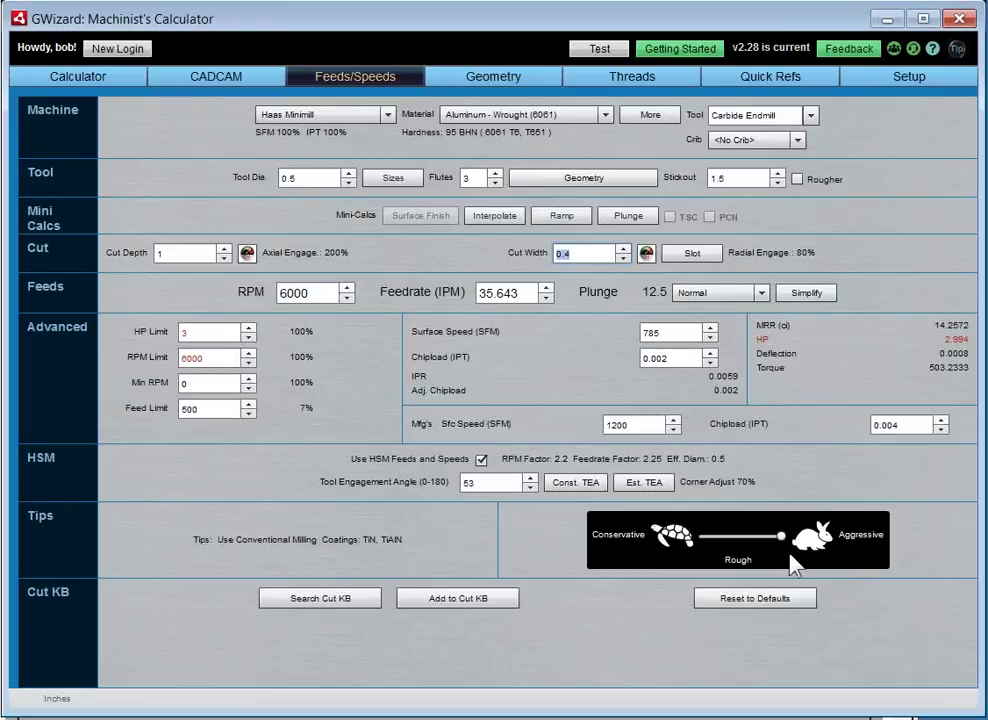
Change the Conservative-to-Aggressive setting to Fine Finish, Finish, and finally Light Rough
left_click(666, 538)
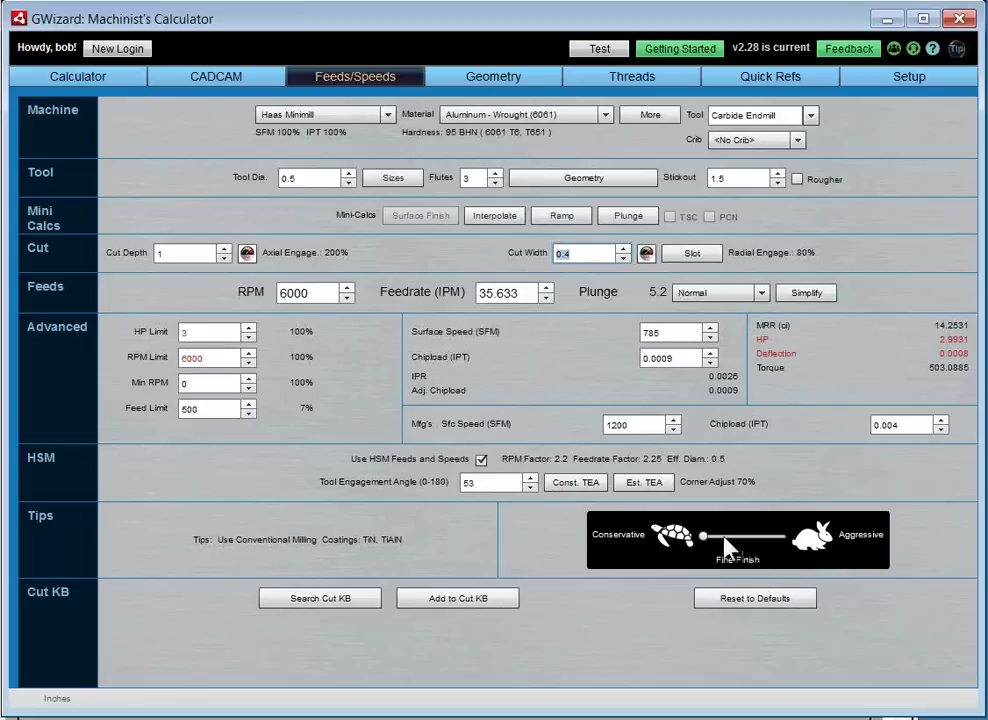
left_click_drag(703, 537, 730, 537)
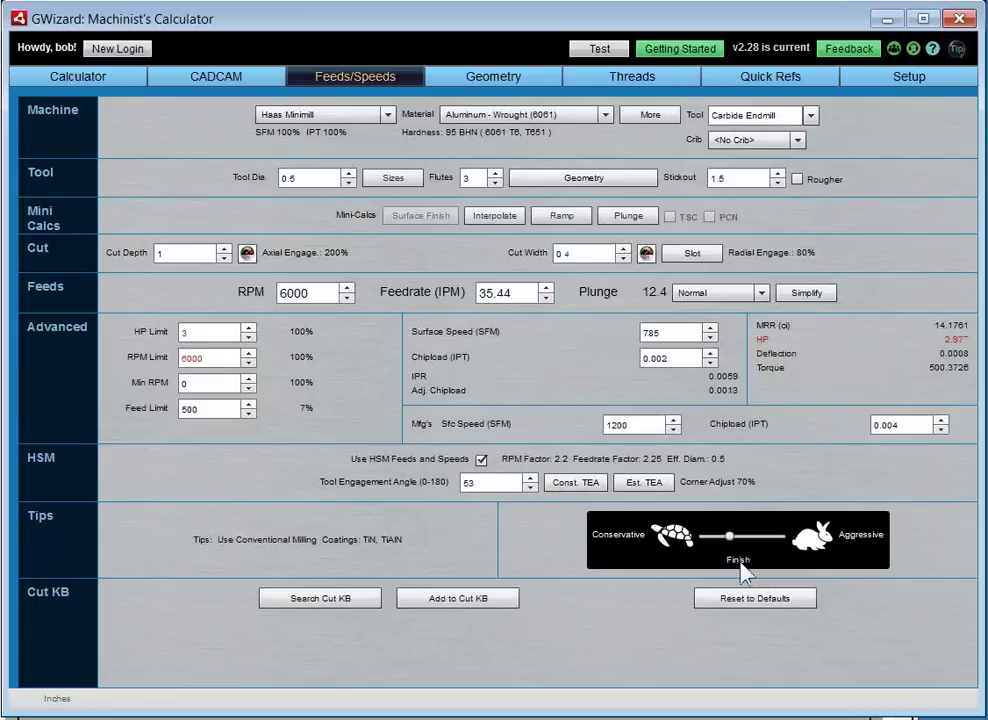
left_click(756, 537)
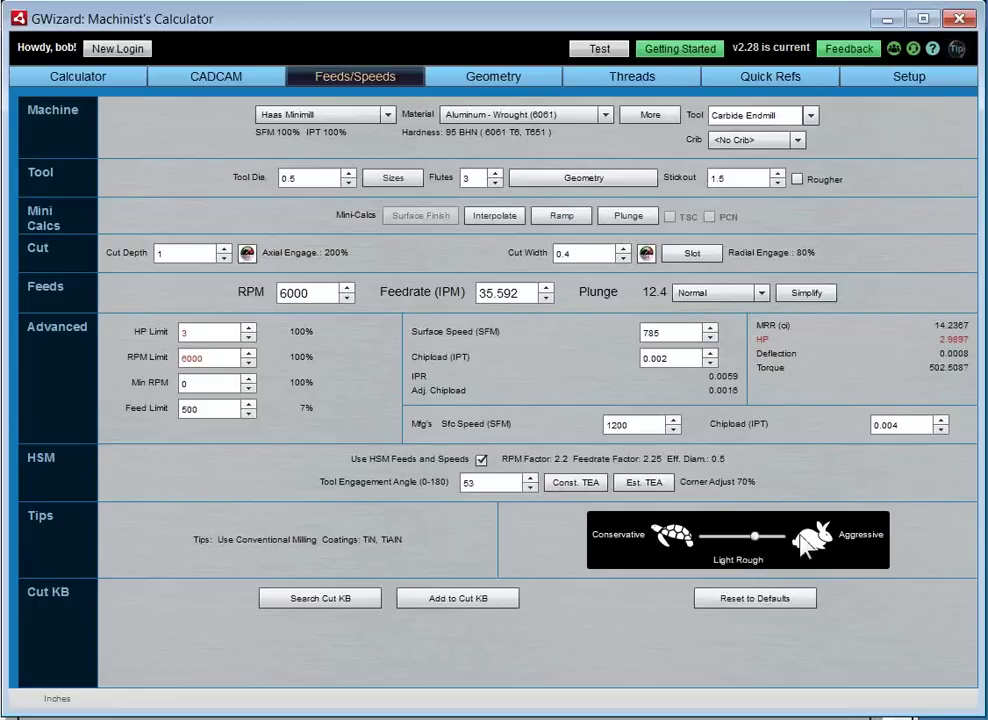
Change the Conservative-to-Aggressive setting to Rough, Light Rough and Fine Finish, and finish by setting it back to Rough
left_click(809, 549)
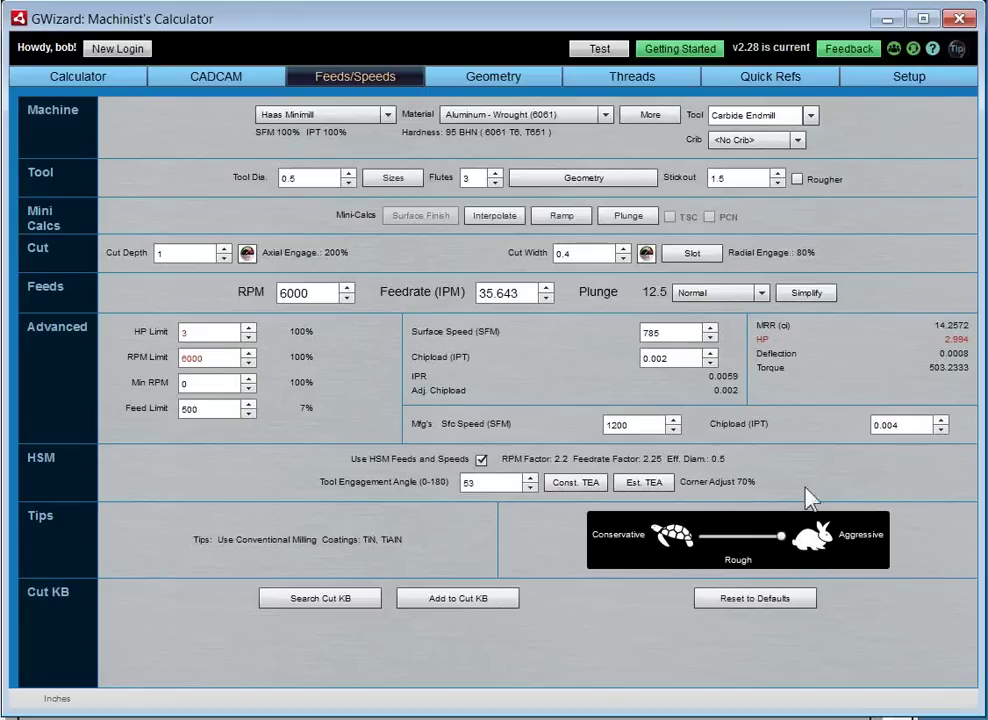
left_click(734, 560)
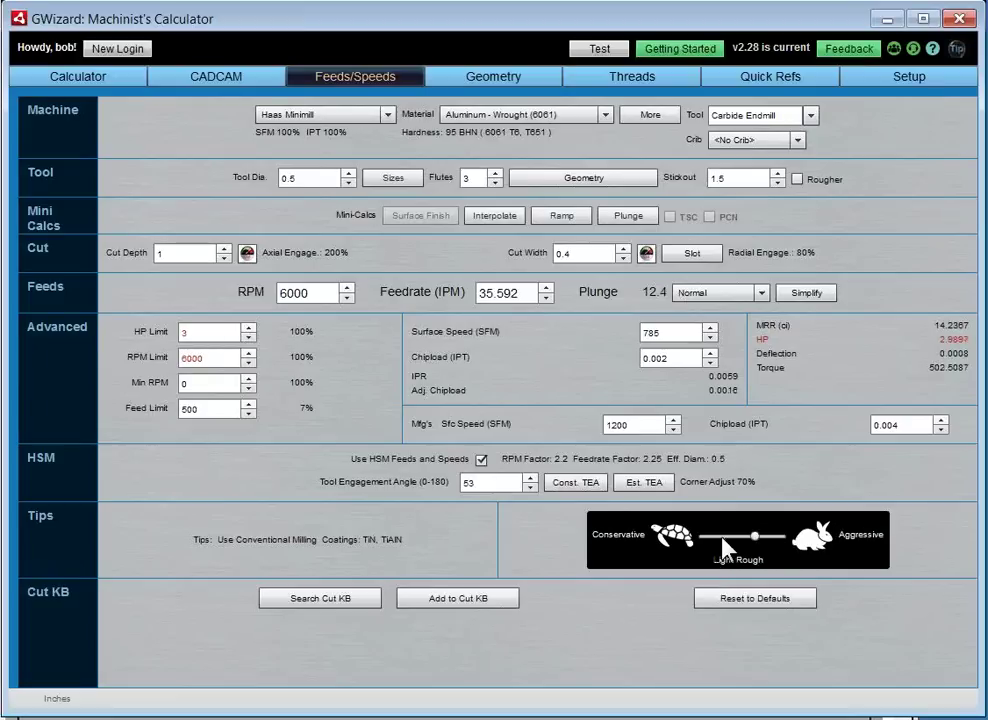
left_click_drag(732, 538, 665, 548)
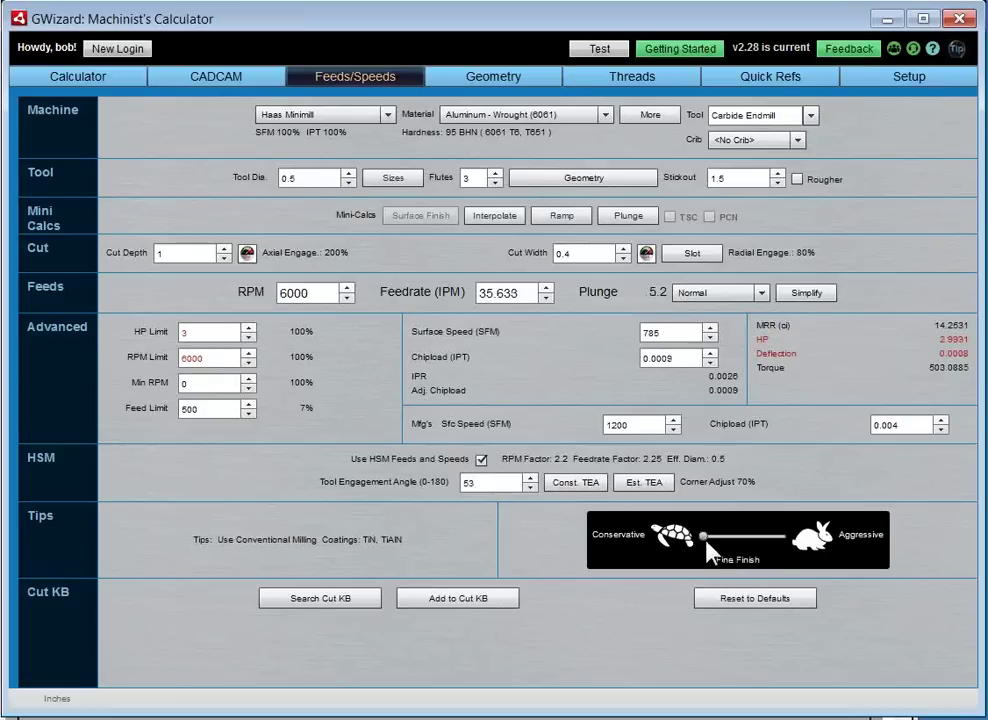
left_click(809, 536)
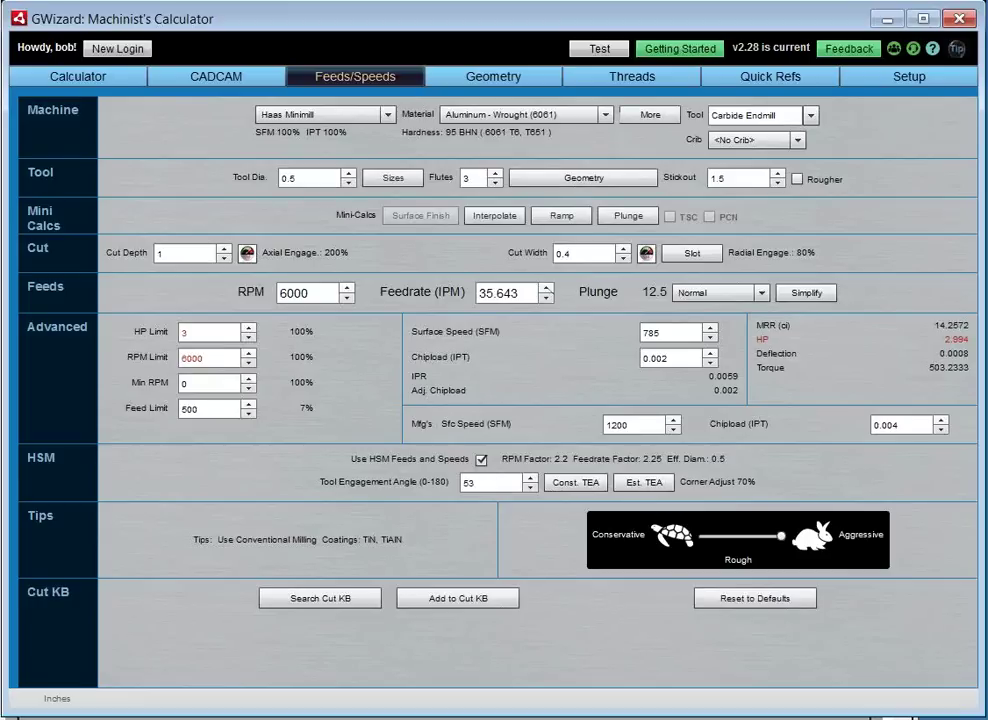
Switch to the browser, open the Climb Milling vs Conventional Milling tutorial article, and view its tool deflection diagram
key("alt+Tab")
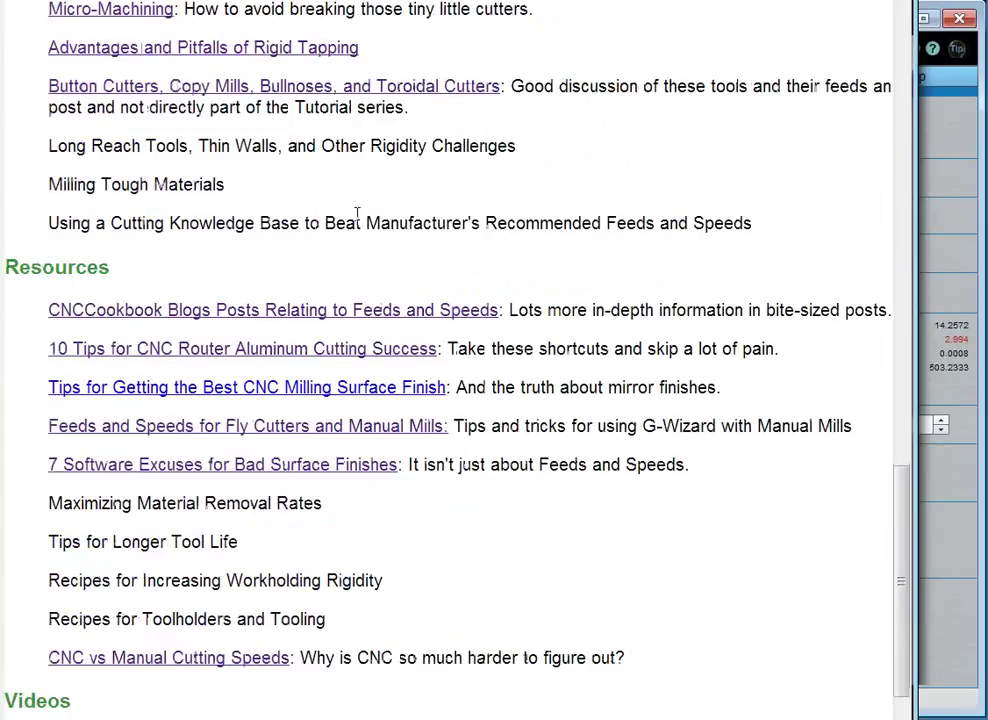
scroll(357, 213, "up", 5)
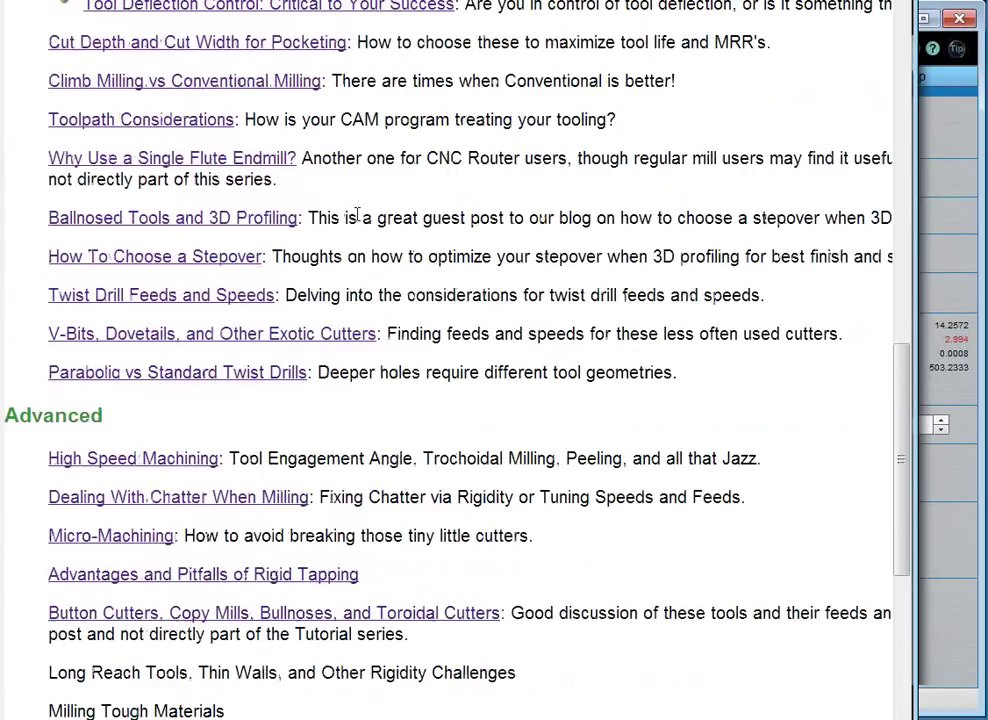
left_click(243, 88)
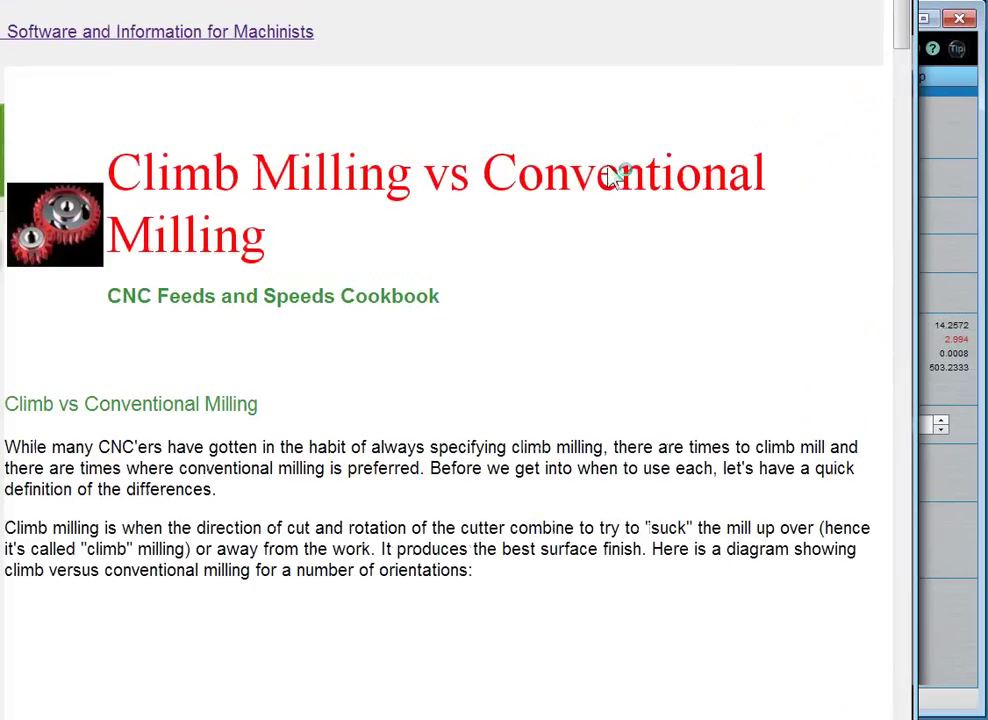
scroll(556, 267, "down", 15)
scroll(541, 262, "down", 15)
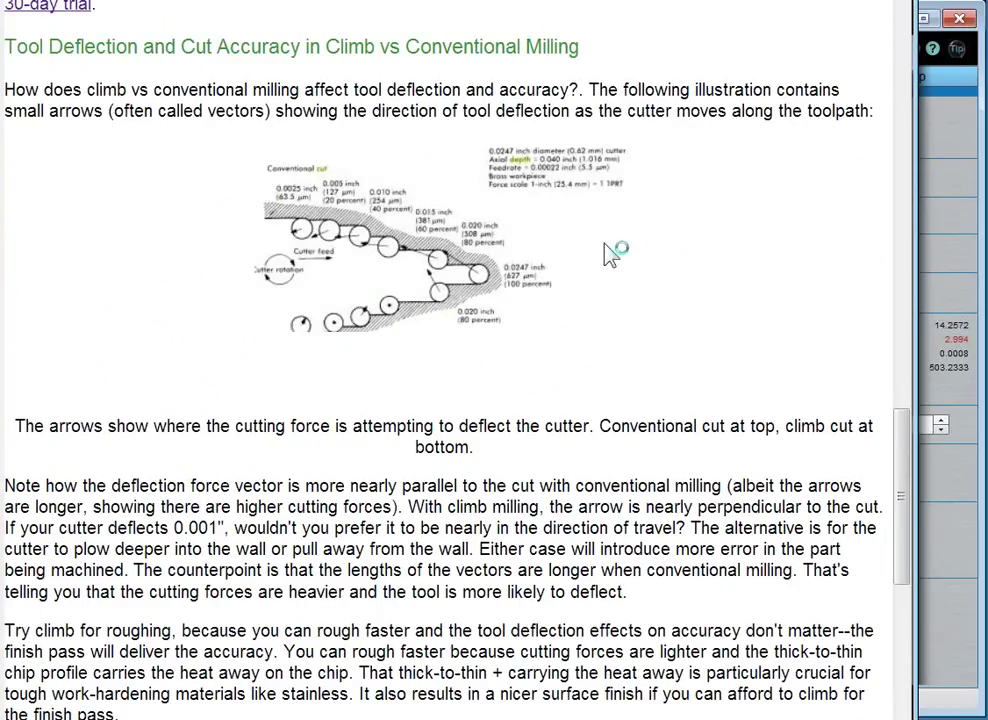
scroll(640, 318, "down", 2)
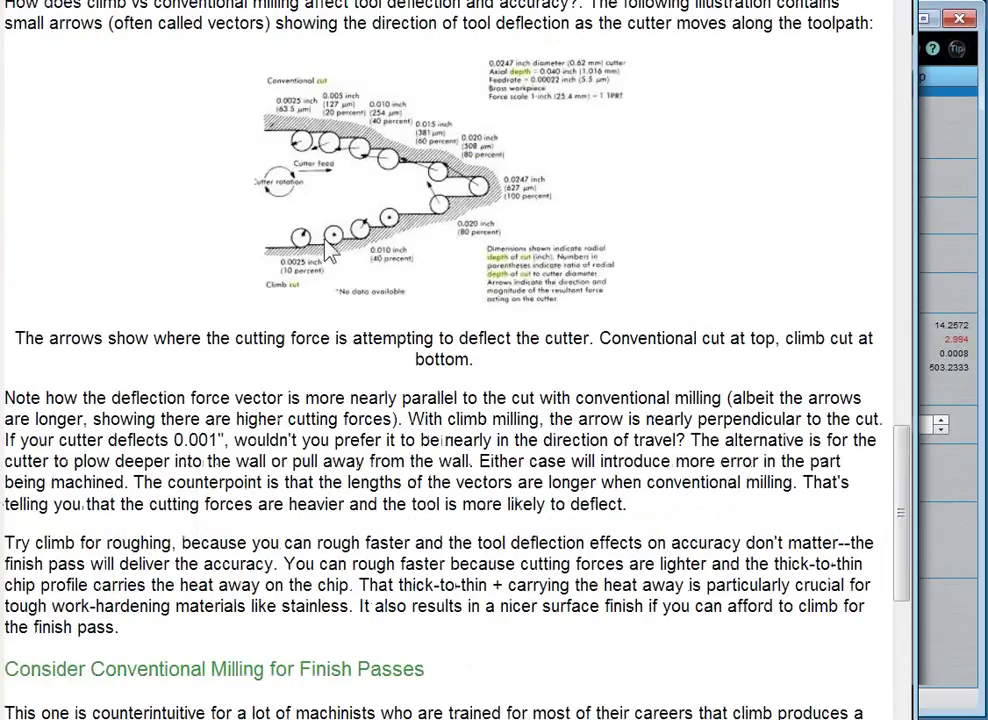
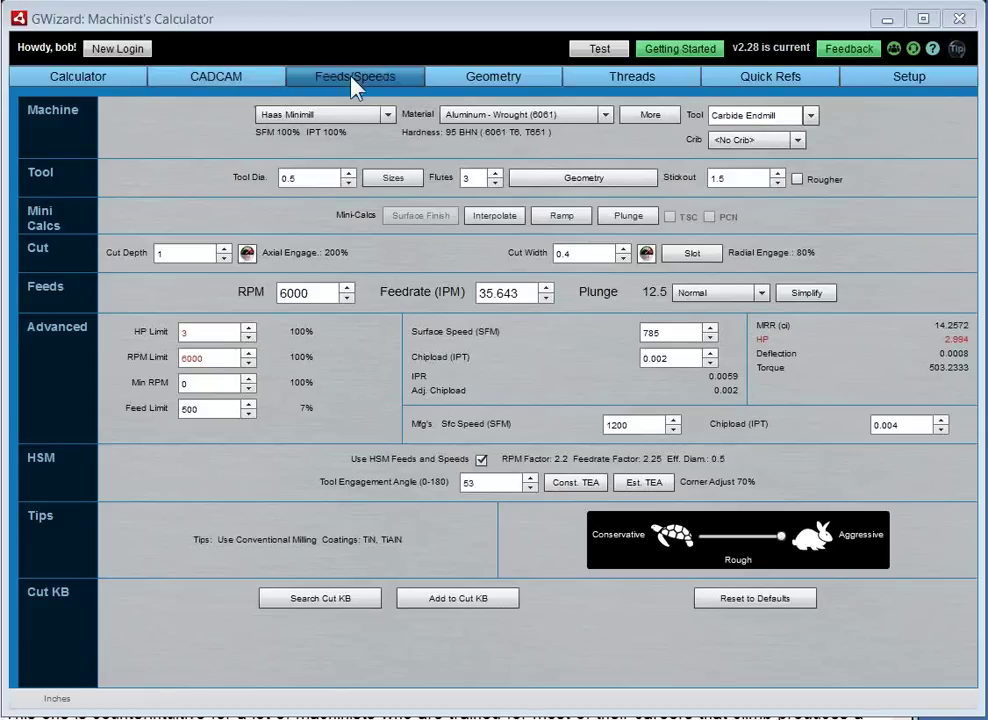
Switch to G-Wizard, start a new Cut KB entry for the current cut, and give it a four-star rating
mouse_move(423, 334)
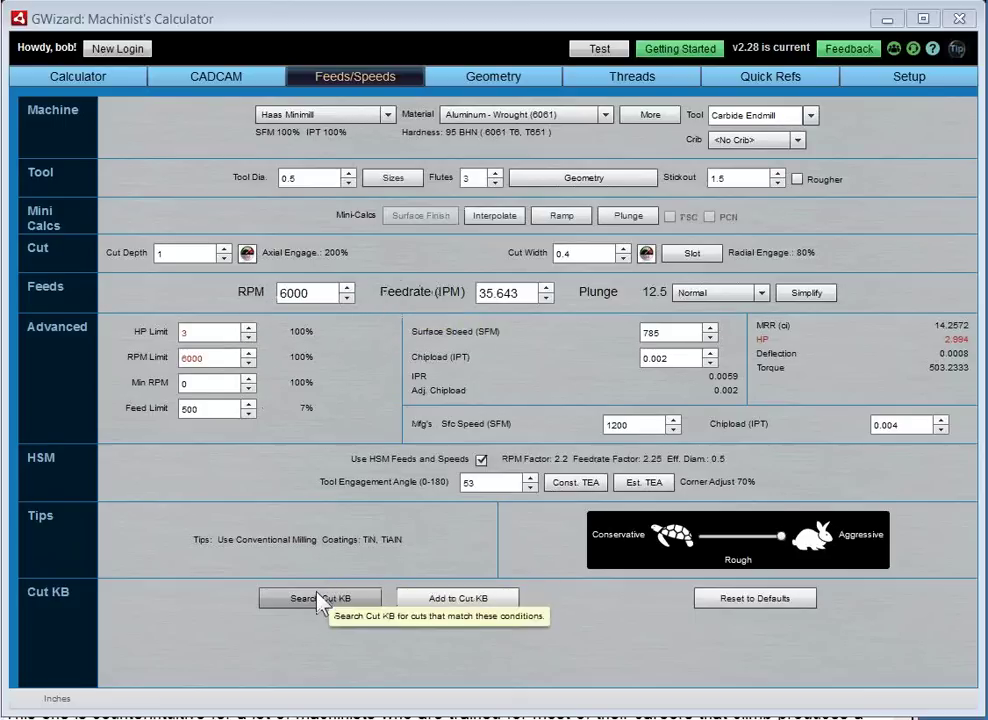
left_click(471, 607)
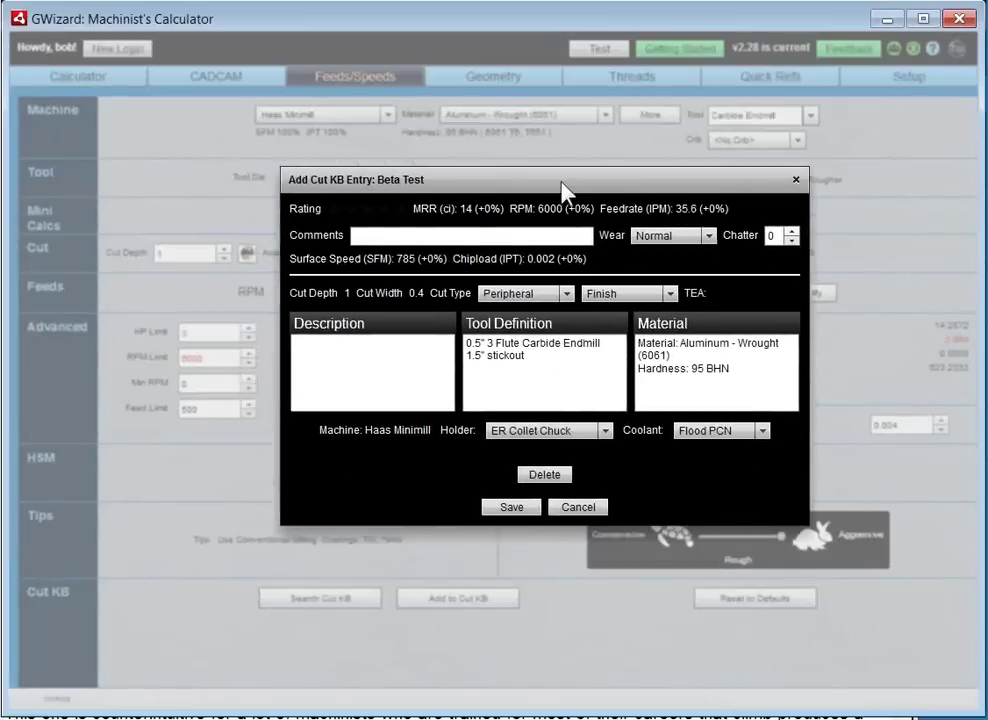
left_click_drag(562, 190, 545, 146)
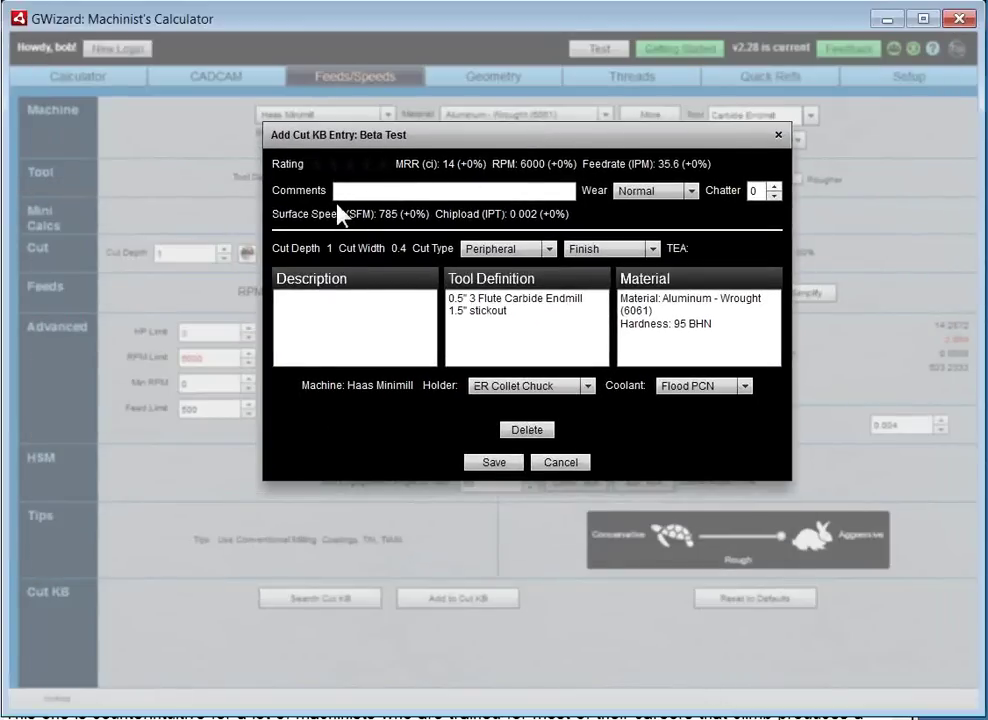
left_click(509, 312)
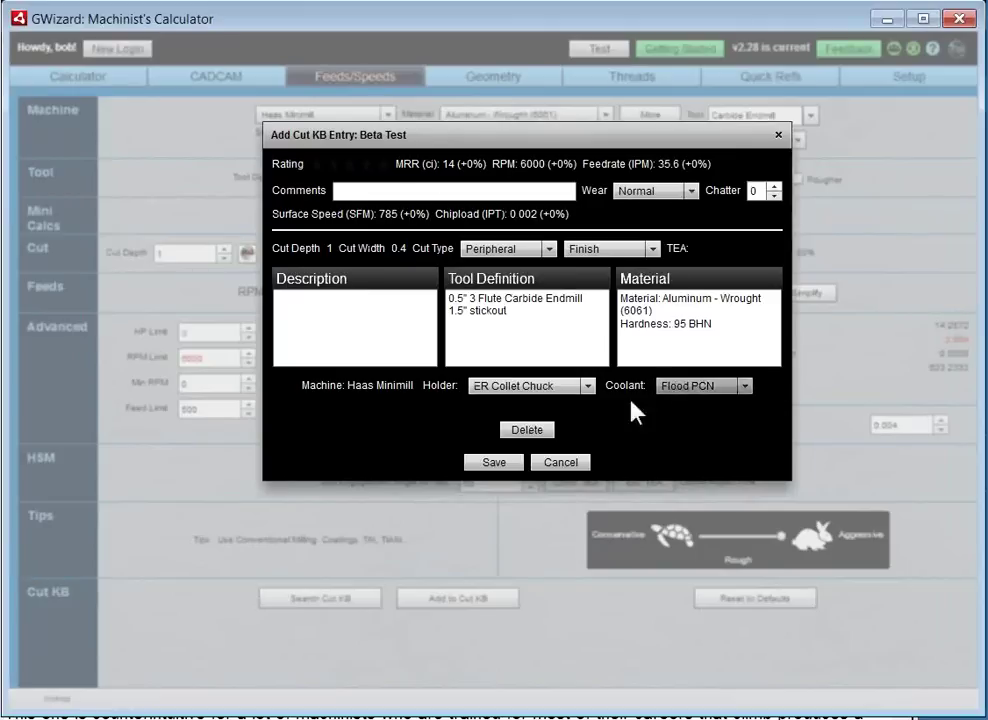
left_click(367, 165)
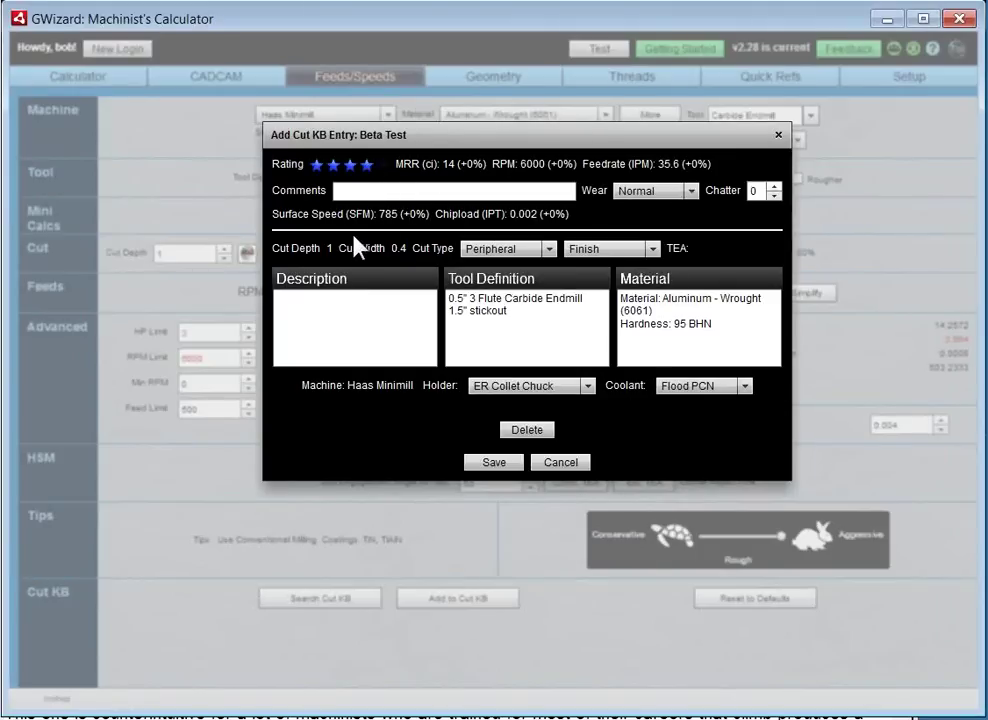
Try the Poor and Chipped wear ratings for the Cut KB entry and return the wear to Normal
left_click(690, 193)
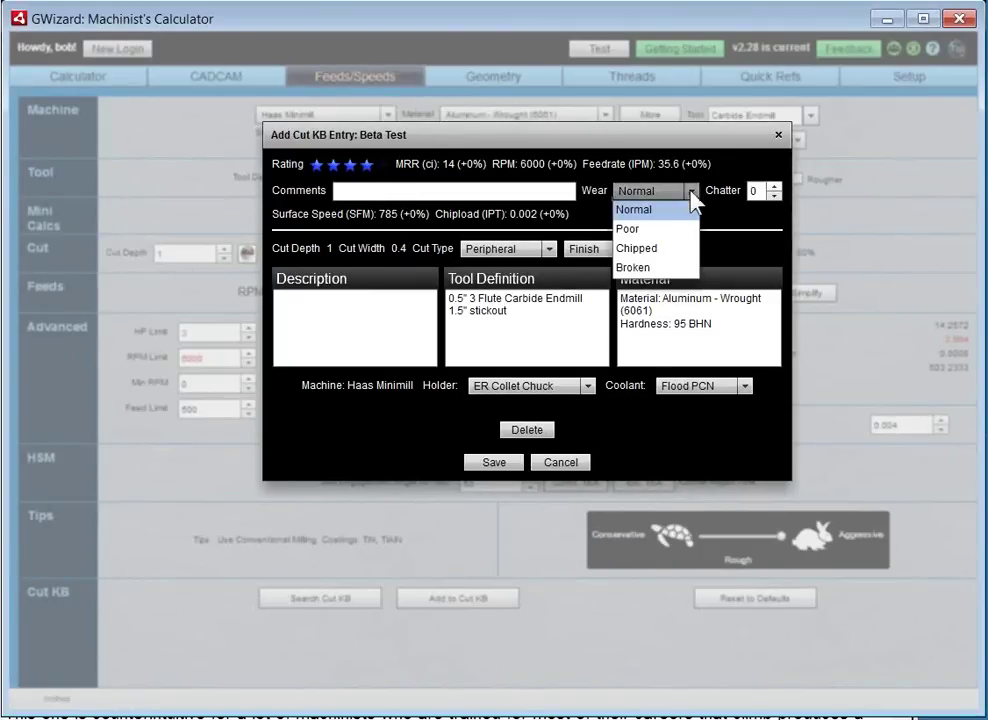
left_click(655, 229)
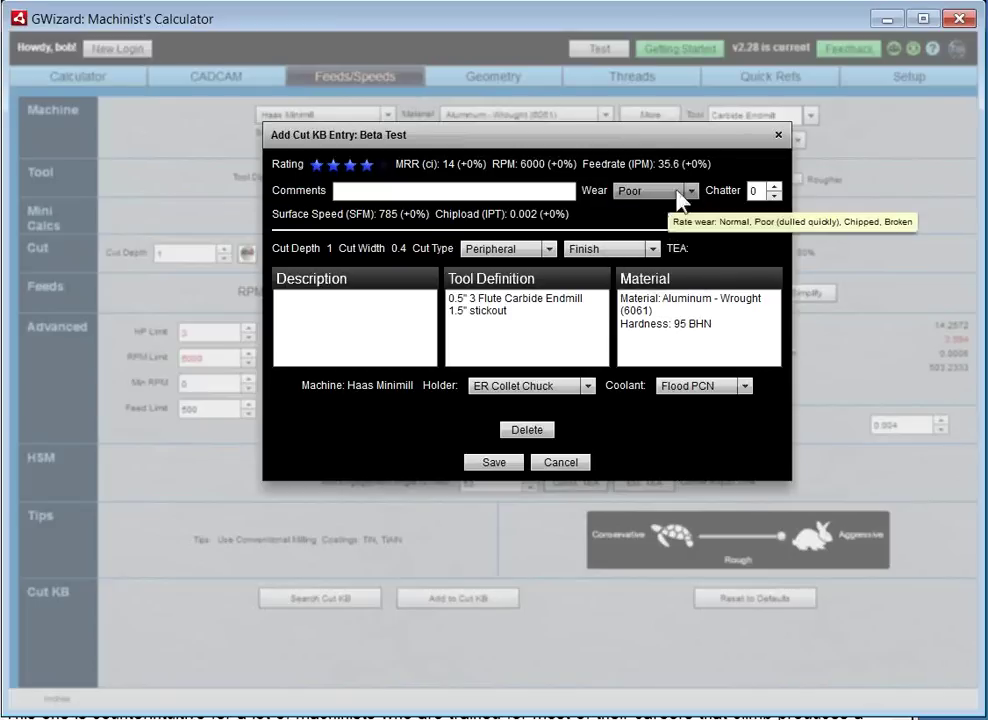
left_click(688, 192)
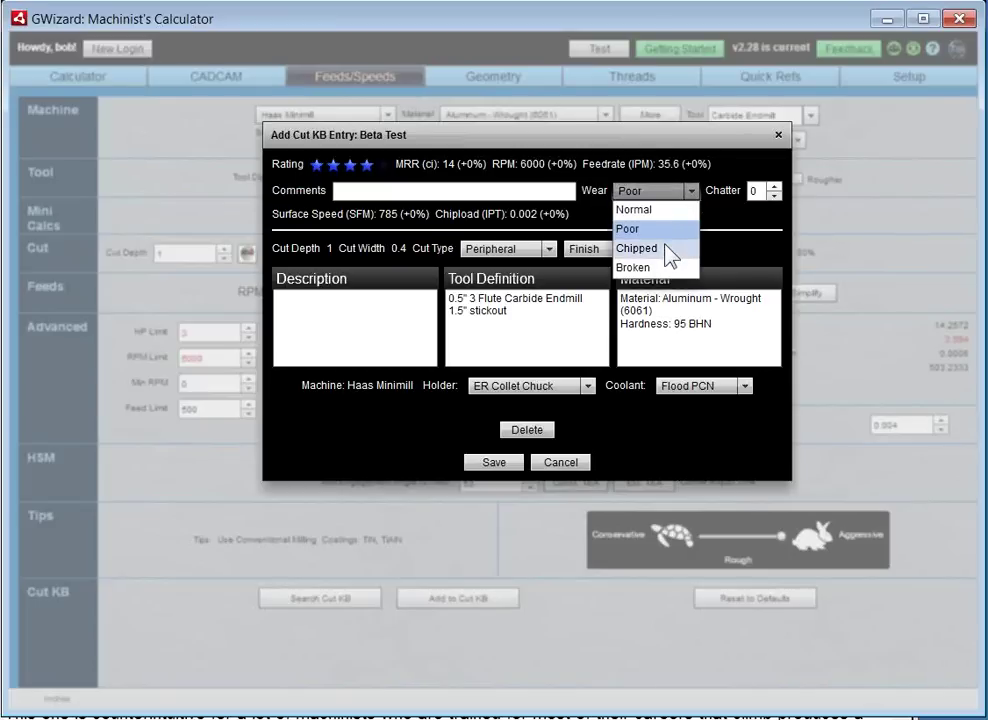
left_click(666, 248)
left_click(670, 192)
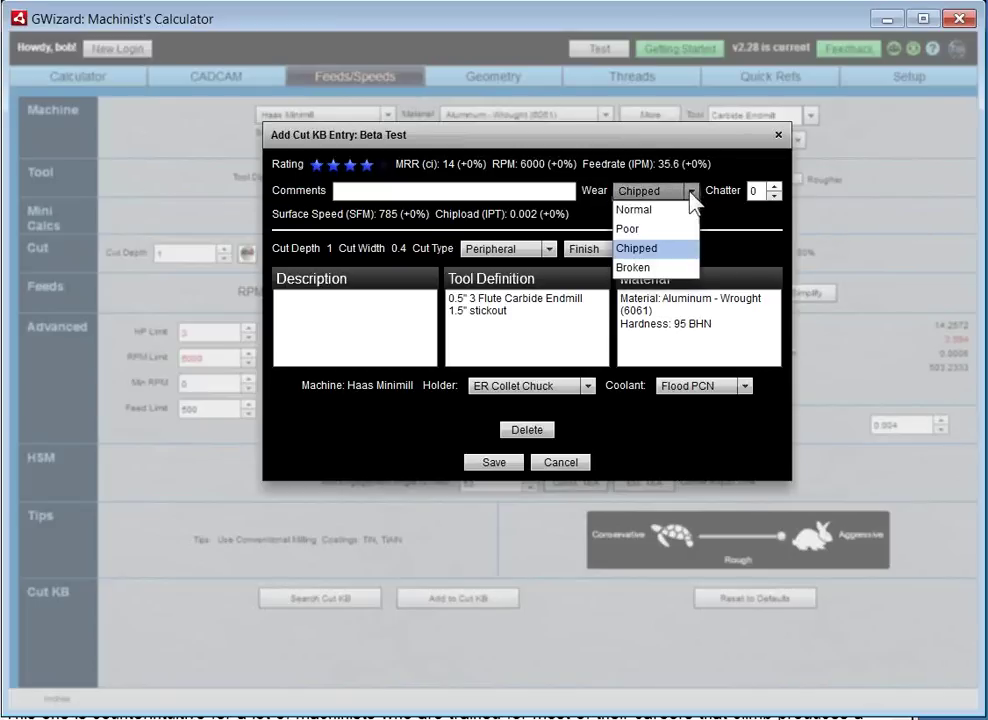
left_click(693, 205)
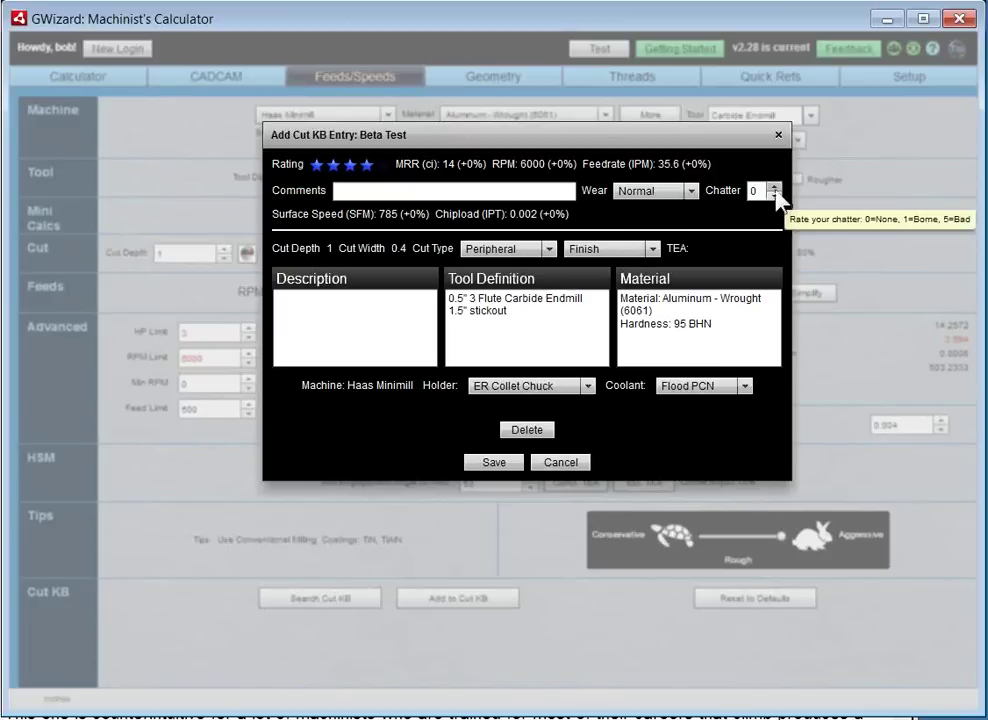
Set the Cut KB entry's chatter rating to 5
left_click(775, 186)
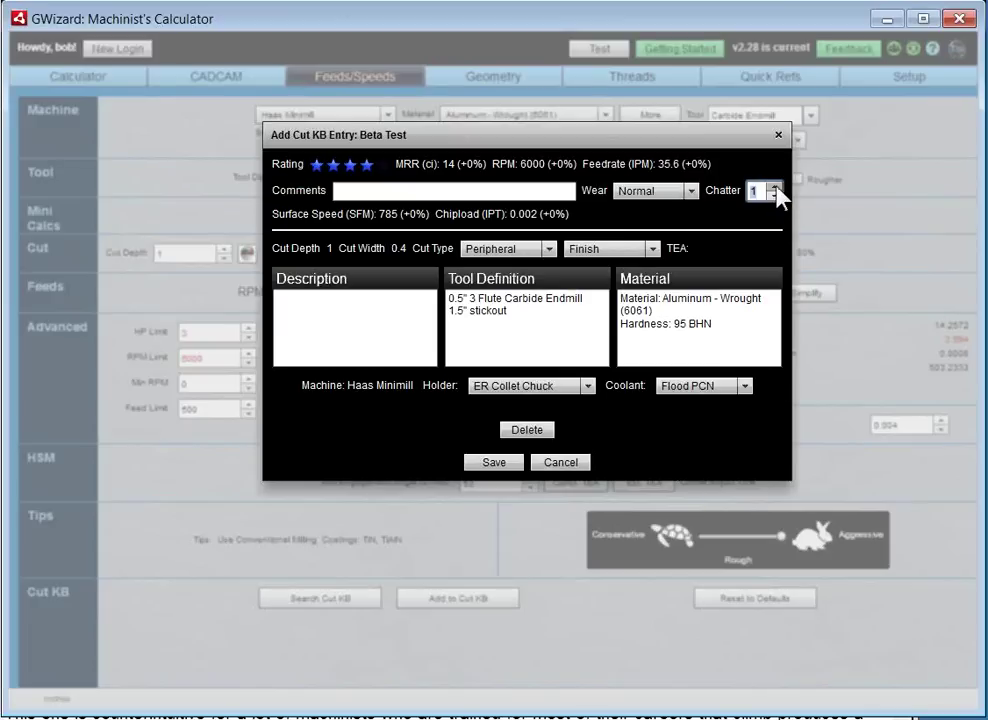
left_click(776, 186)
left_click(776, 186)
left_click(776, 186)
left_click(776, 186)
Review the entry's cut type and finish choices, set the holder to Hydraulic, and cancel out of the entry dialog
left_click(550, 250)
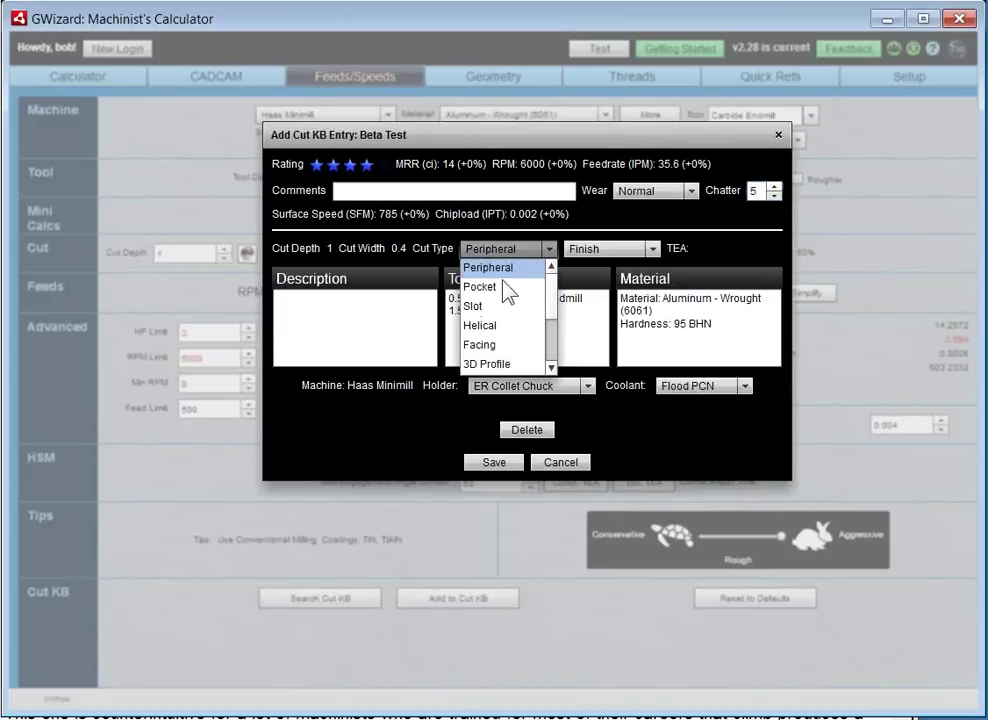
left_click(549, 250)
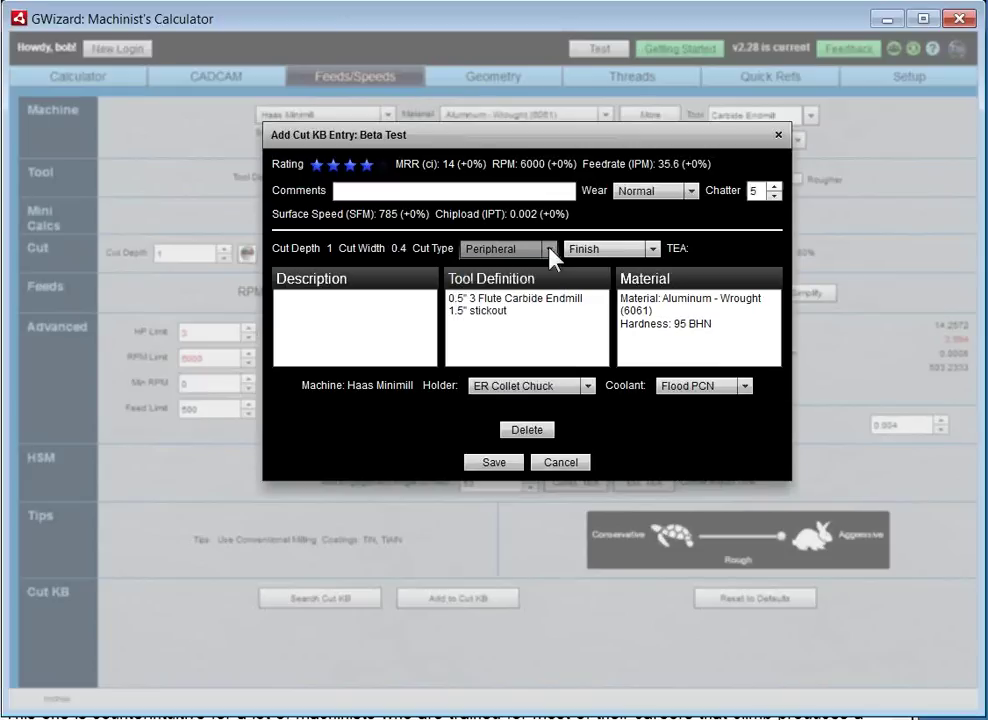
left_click(653, 249)
left_click(651, 253)
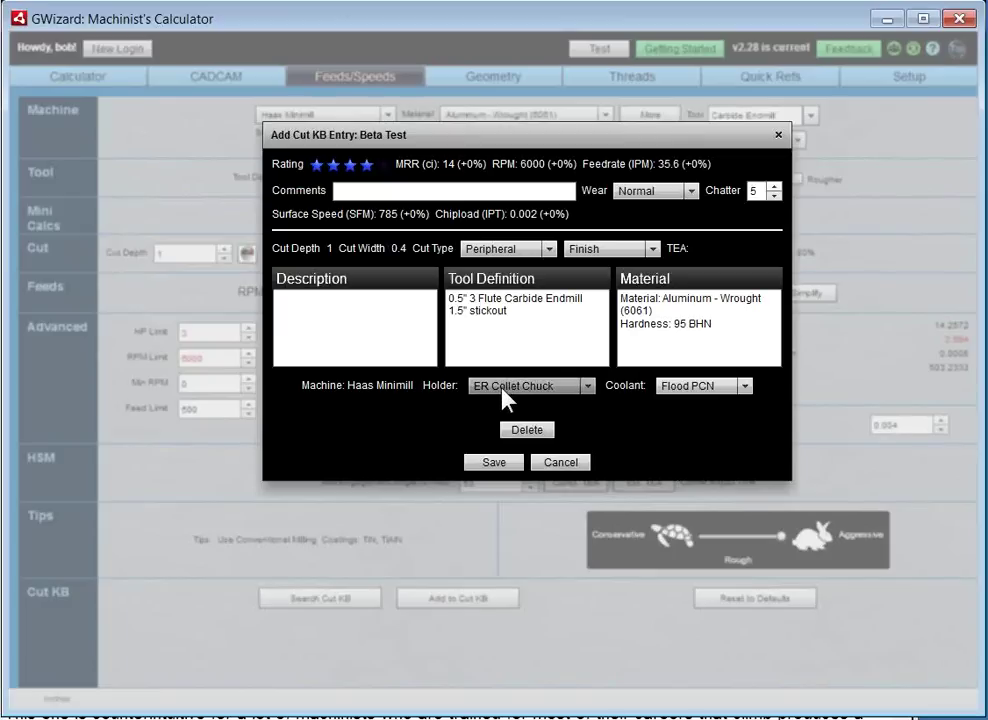
left_click(588, 387)
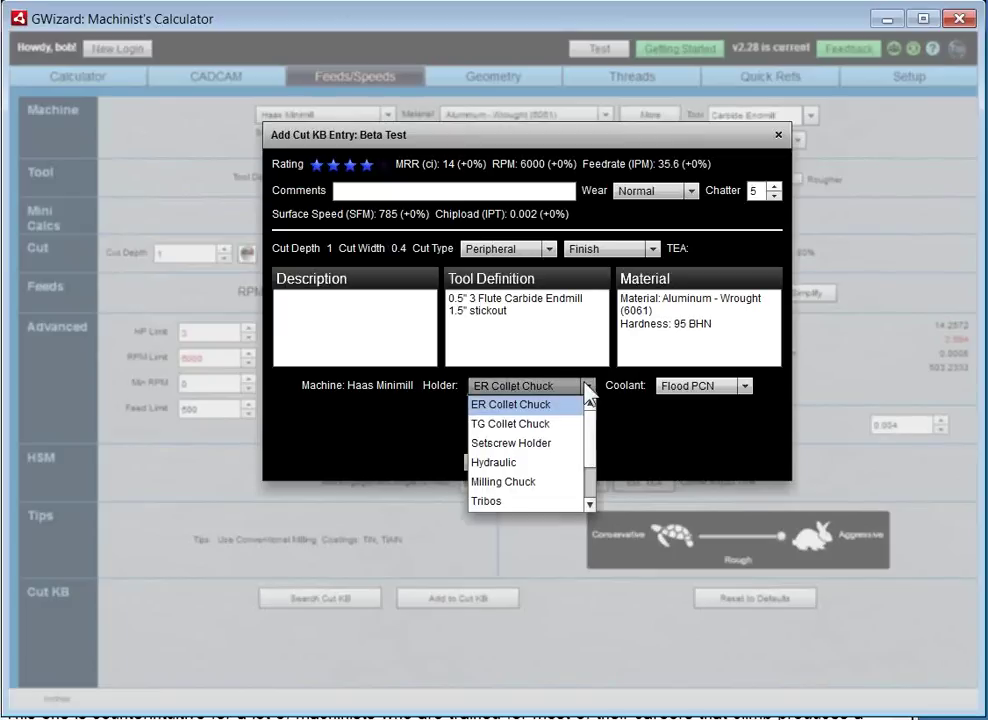
left_click(521, 463)
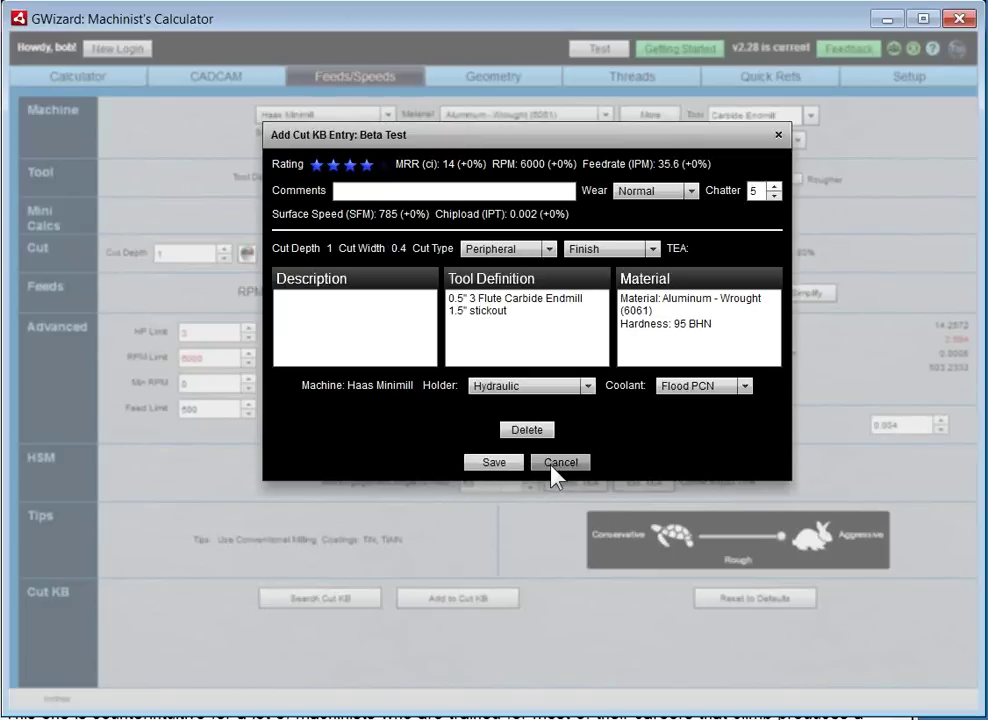
left_click(550, 465)
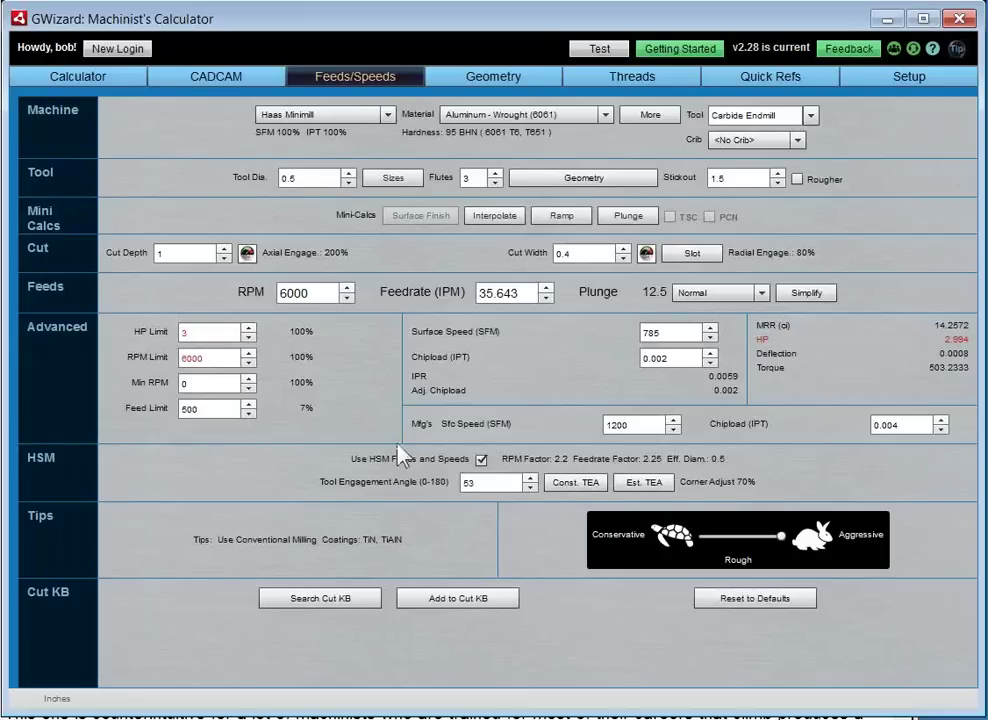
Search the Cut KB for cuts matching the current conditions, select the peripheral entry to examine it, and cancel the search dialog
left_click(317, 604)
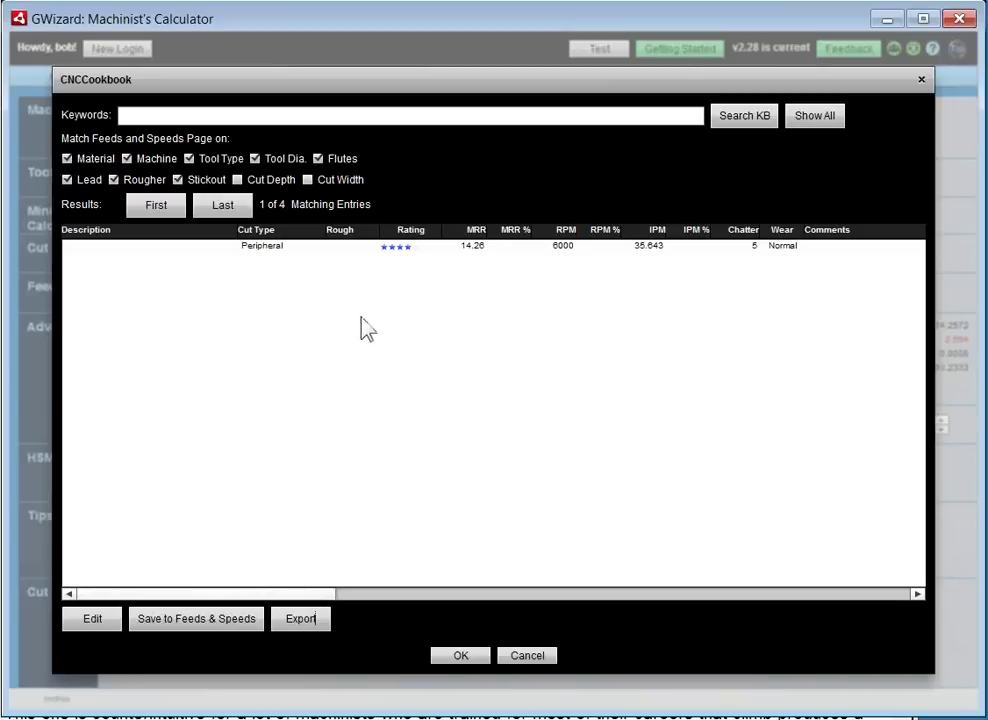
left_click(188, 248)
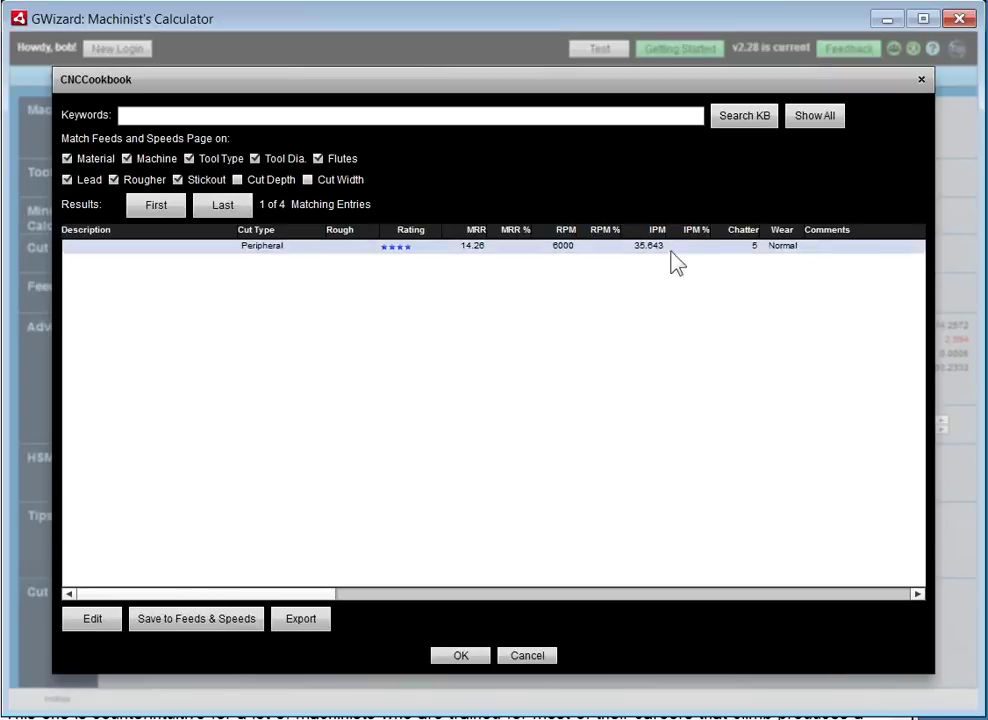
left_click(530, 656)
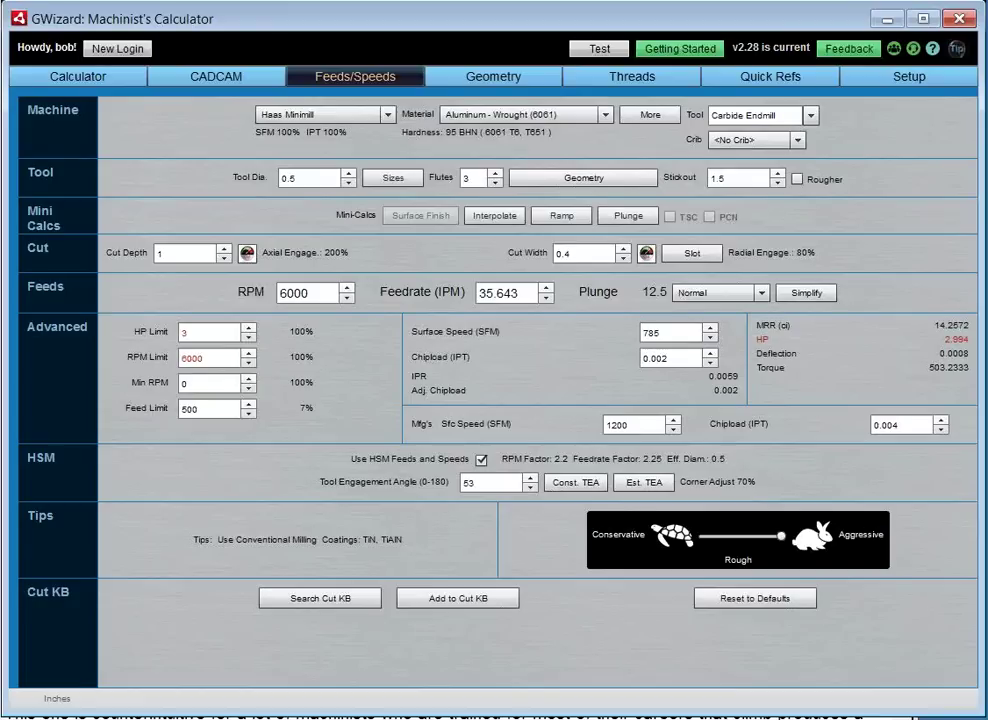
Change the tool to Indexable End or Face Mill, reduce the flutes to 1, and set the tool diameter to 2
left_click(812, 116)
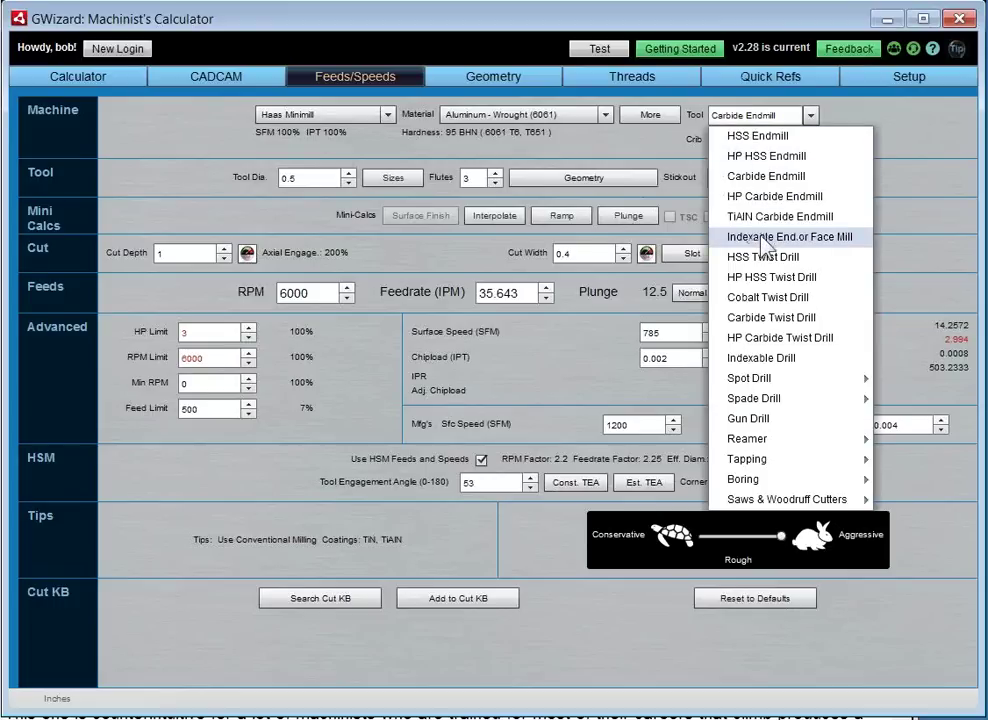
left_click(830, 237)
left_click(456, 185)
left_click(456, 185)
left_click(244, 180)
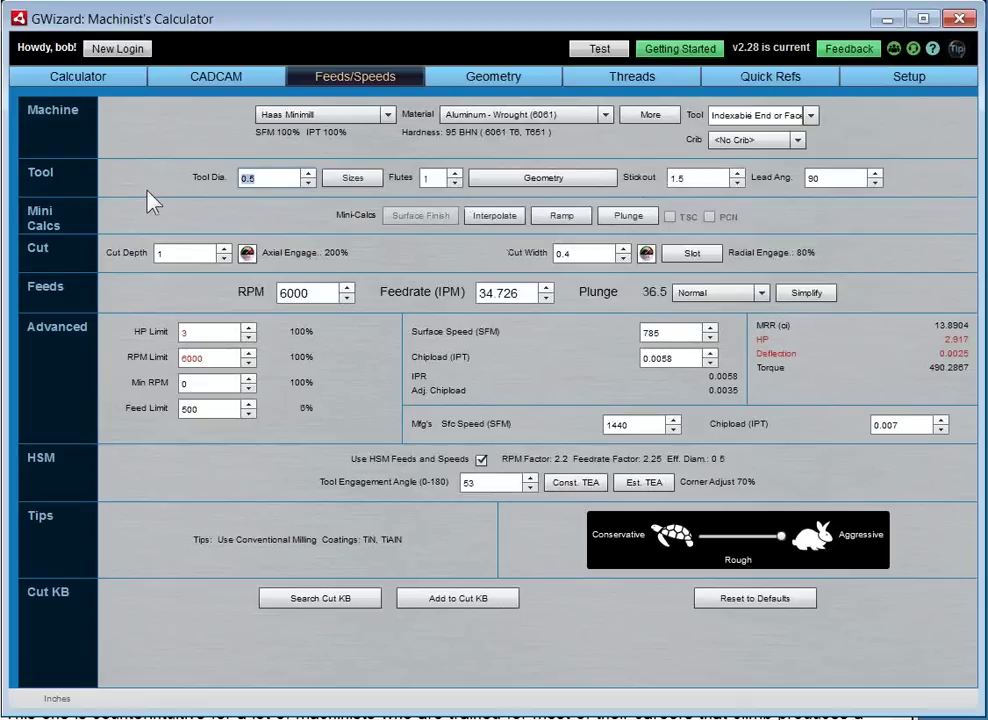
type("2")
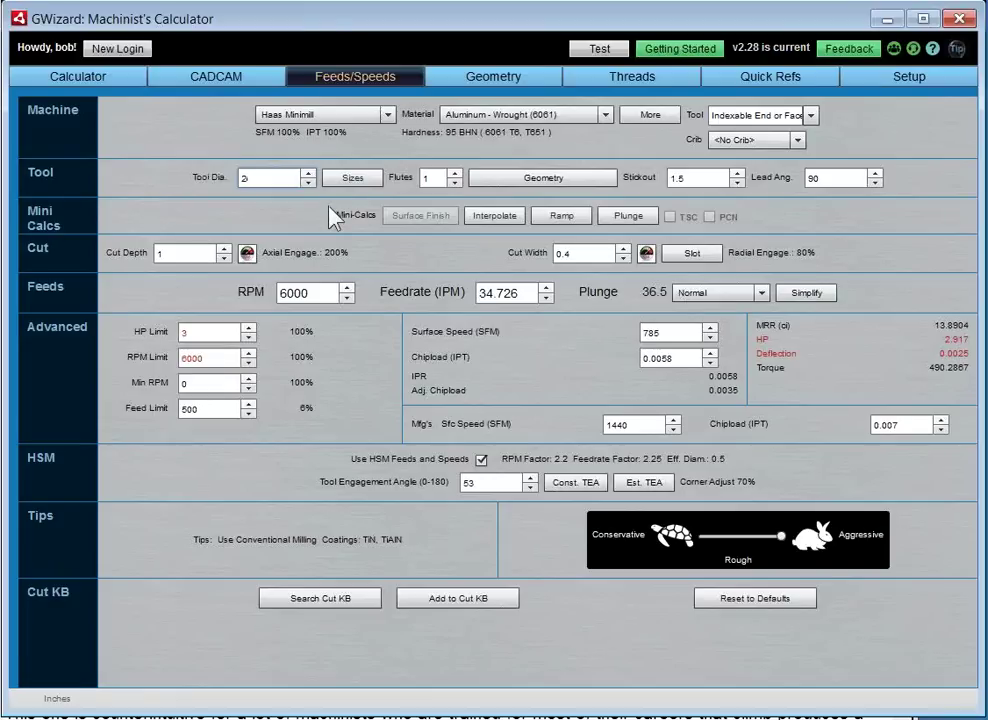
left_click(437, 178)
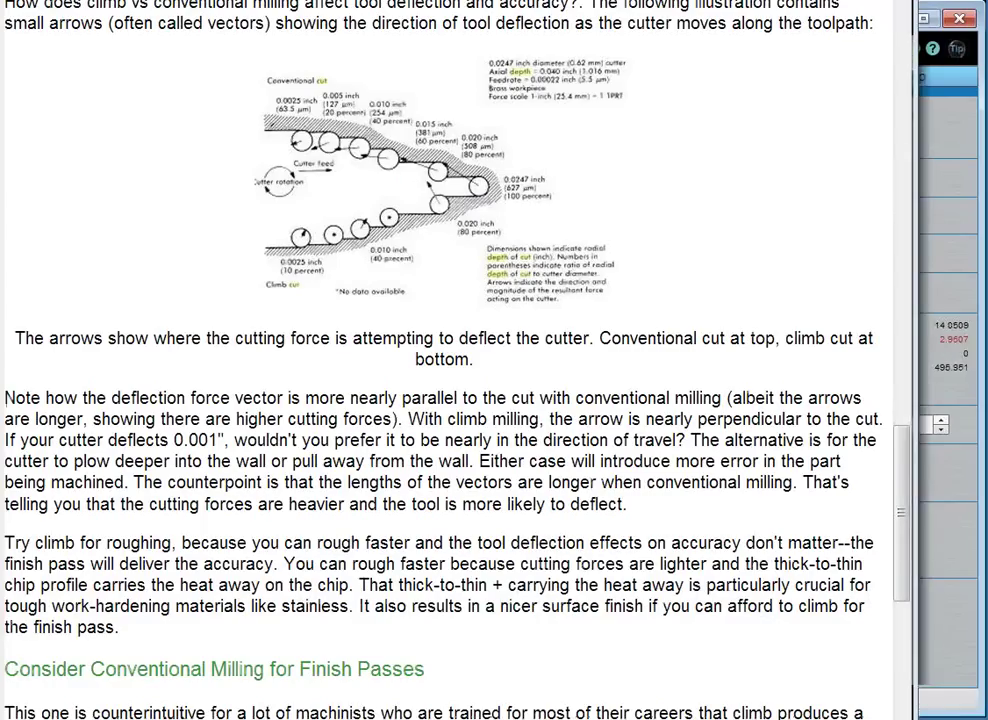
Leave the Climb Milling vs Conventional Milling article for the G-Wizard Help Desk page and open the Upcoming CNCCookbook Webinars page from it
scroll(443, 360, "up", 10)
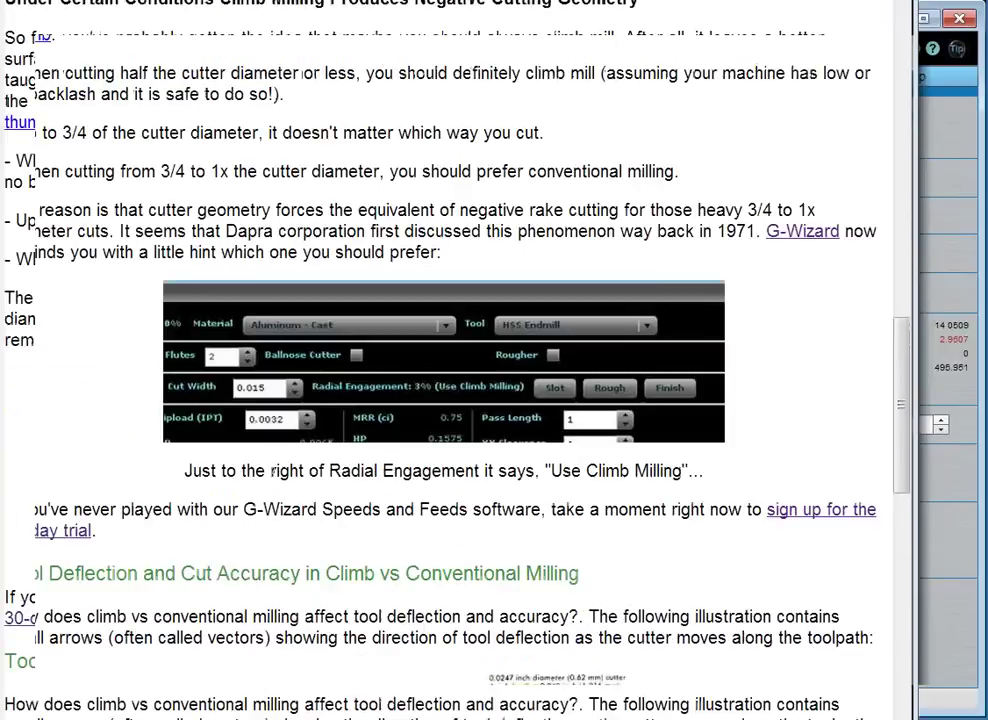
scroll(443, 360, "up", 10)
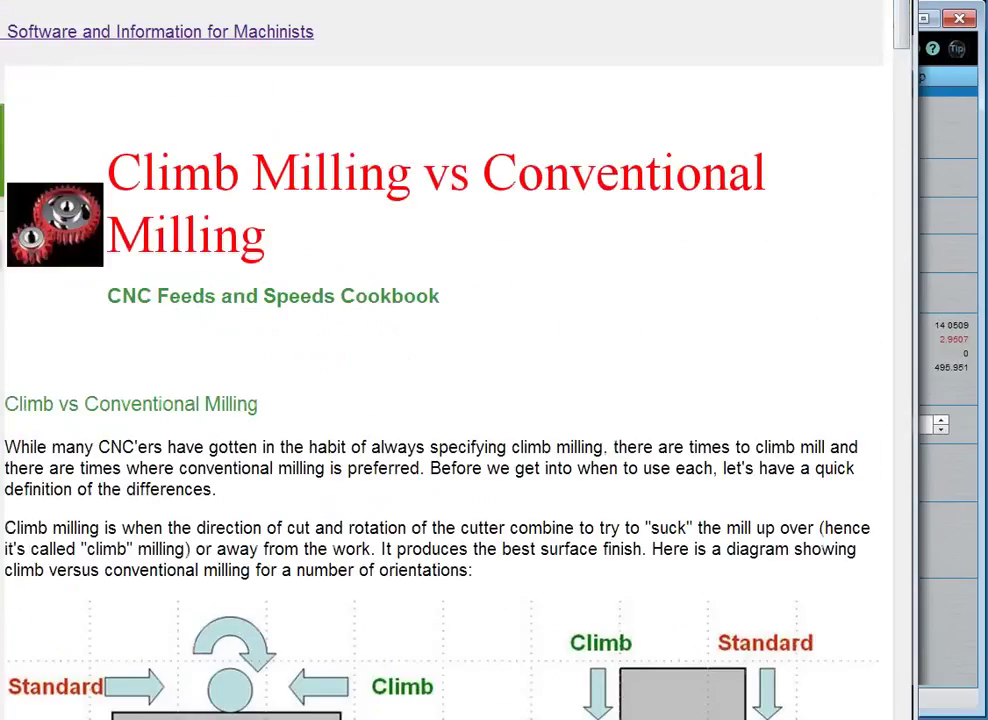
key("End")
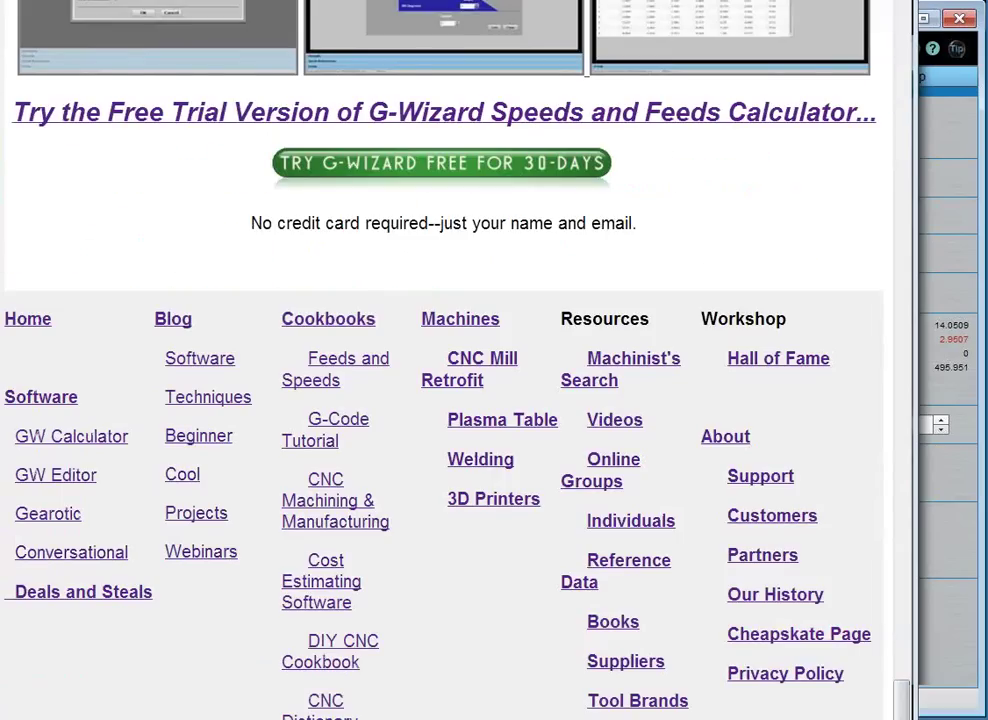
key("Home")
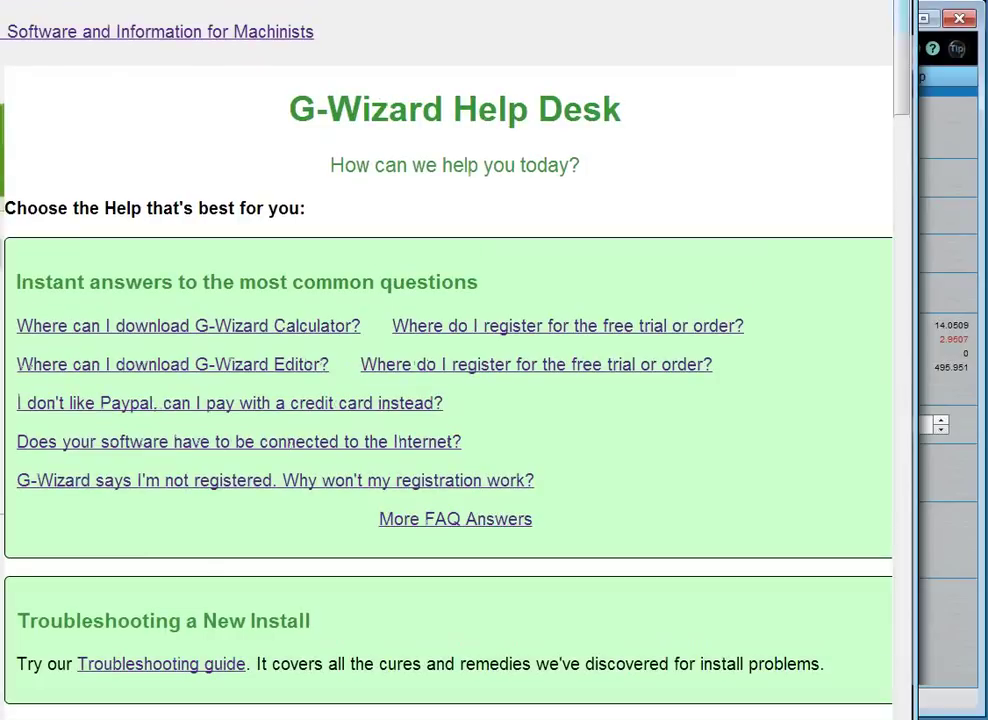
left_click_drag(900, 60, 903, 205)
left_click(390, 260)
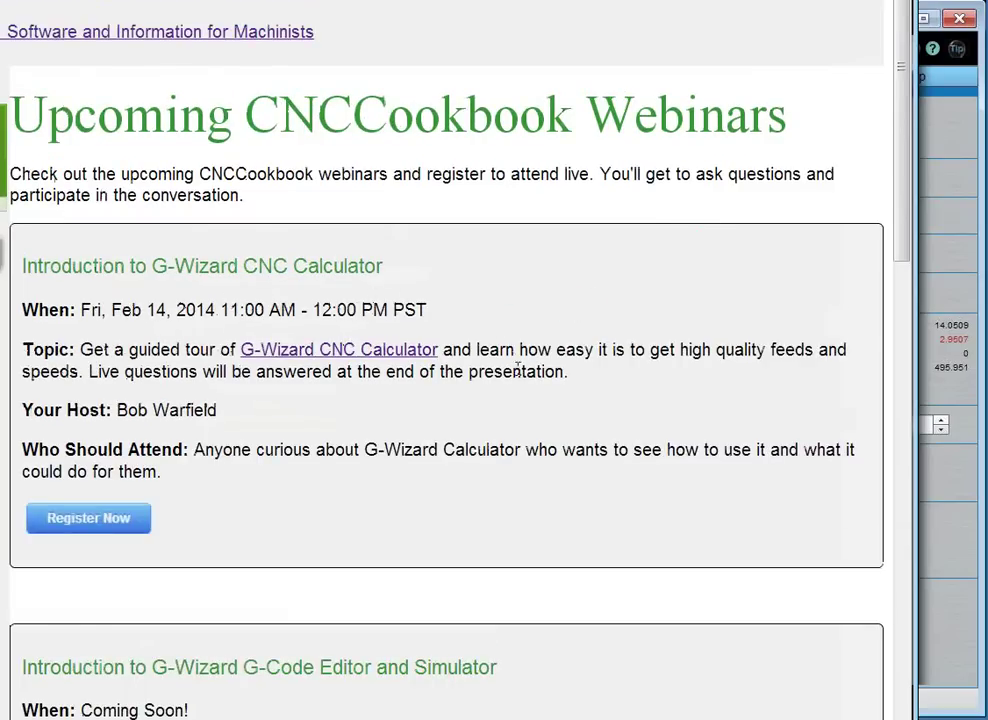
Review the upcoming webinars and the recordings of past webinars, and switch back to the G-Wizard calculator
scroll(403, 385, "down", 4)
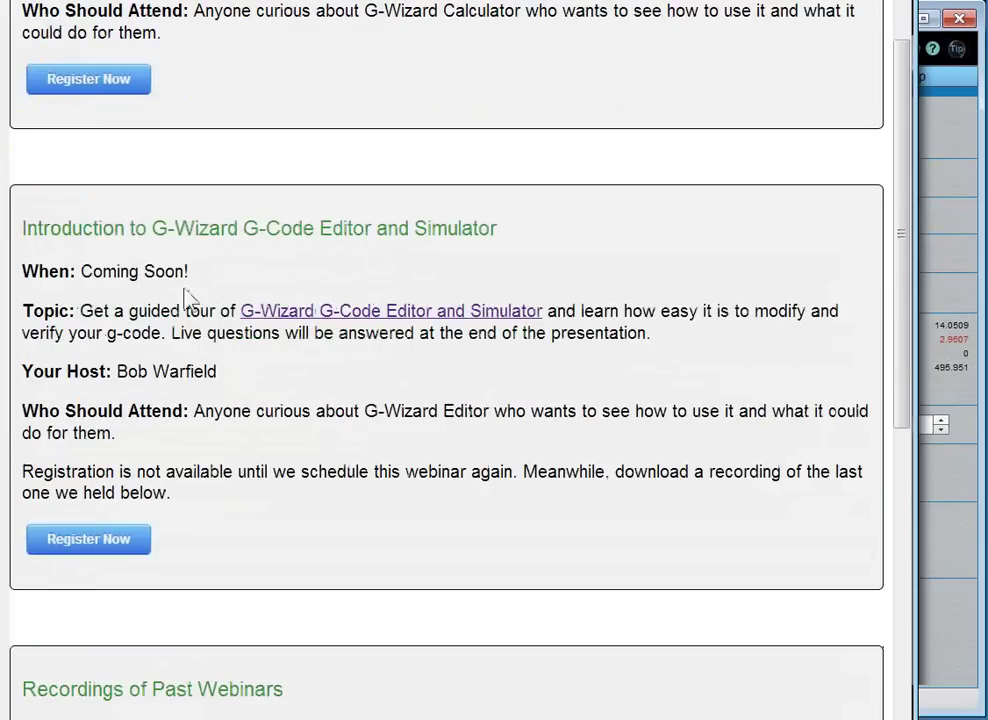
scroll(326, 419, "down", 5)
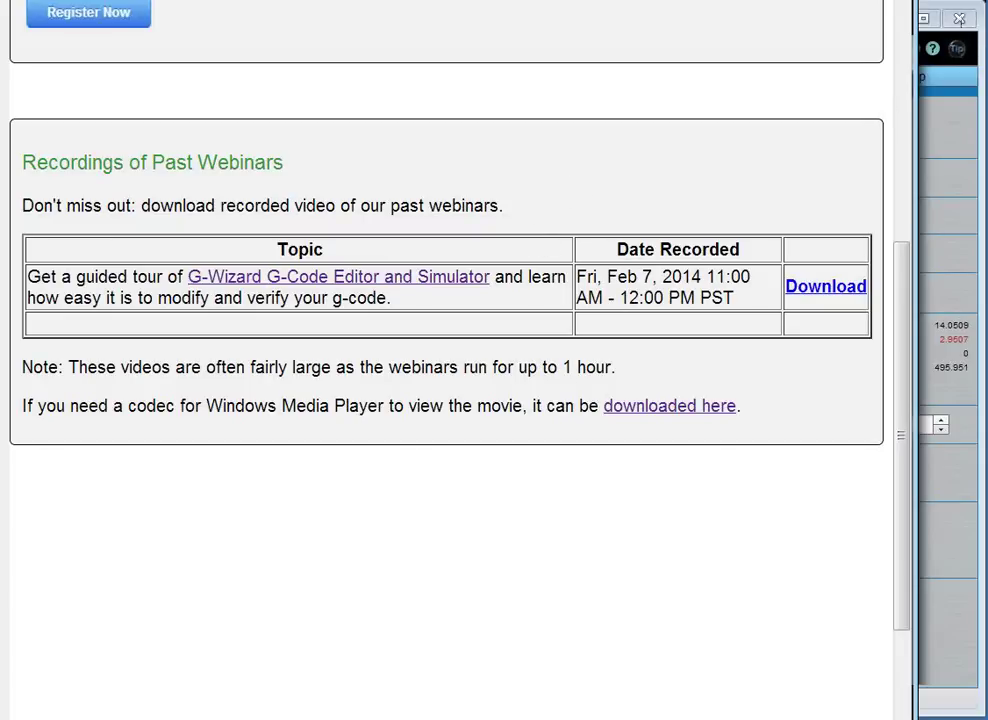
left_click(975, 130)
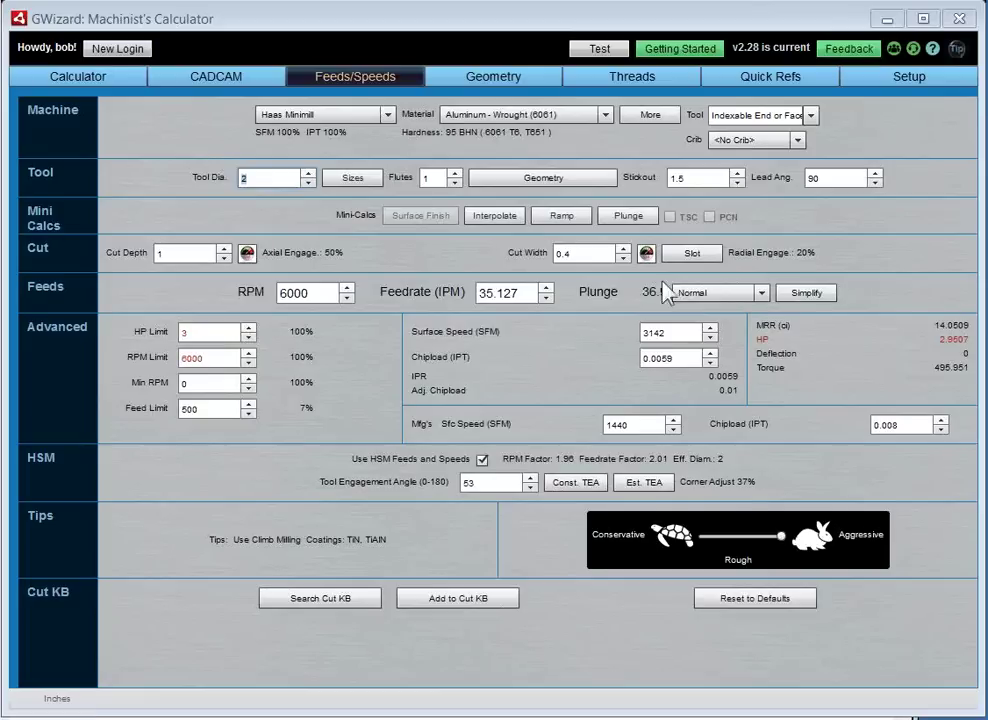
Toggle the use of HSM feeds and speeds off and on repeatedly to compare the results, leaving it enabled
left_click(483, 461)
left_click(482, 461)
left_click(482, 461)
left_click(482, 461)
left_click(482, 461)
left_click(482, 461)
key("alt+Tab")
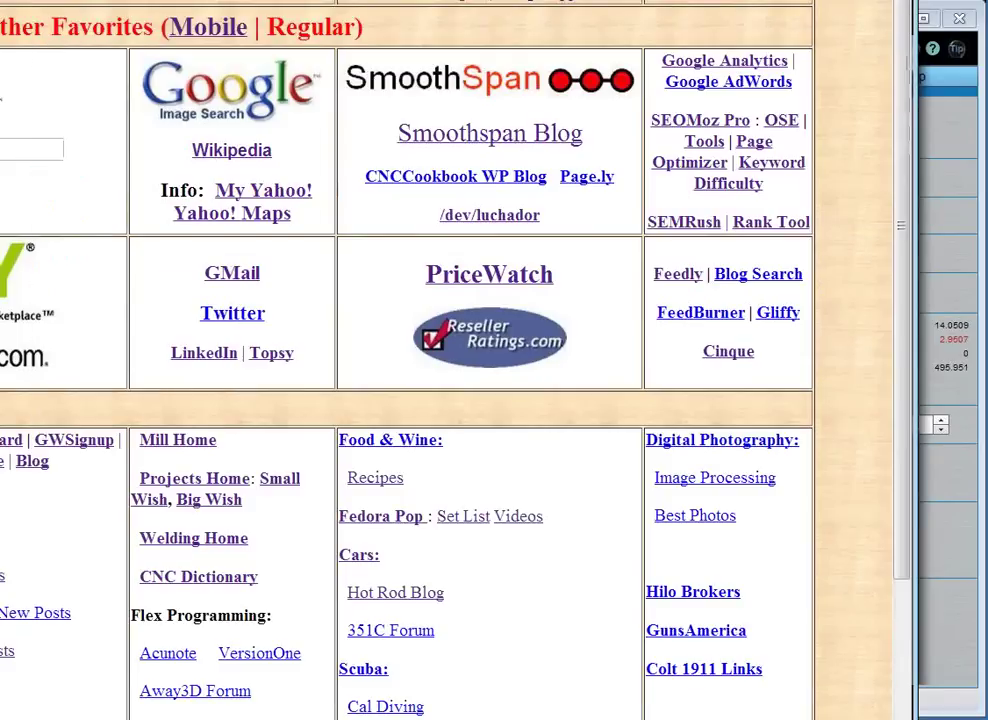
key("alt+Tab")
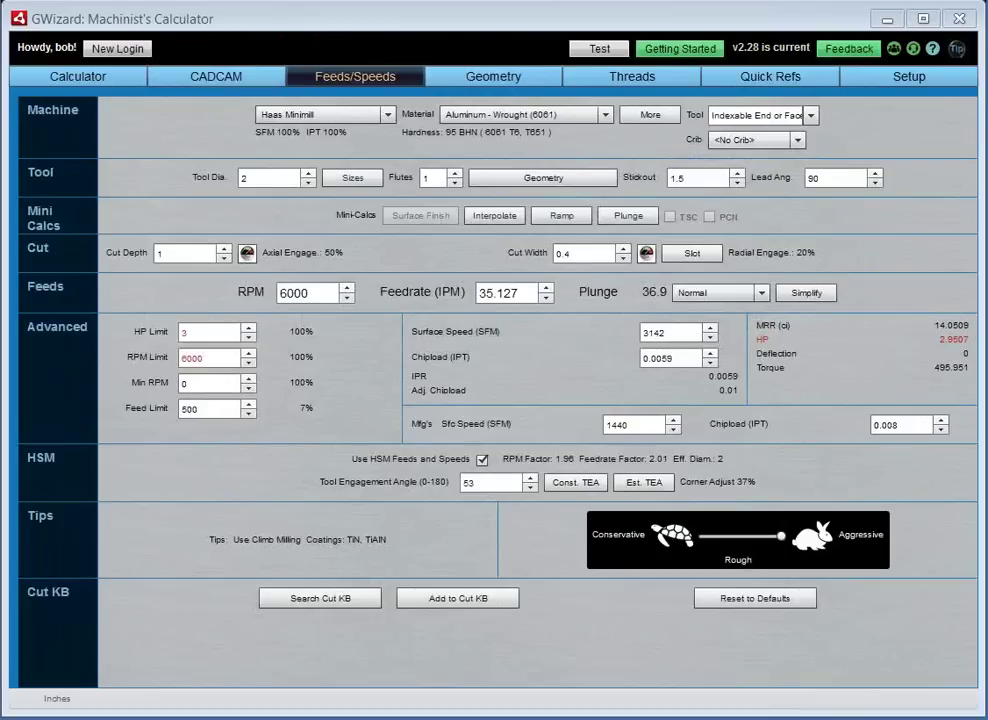
key("Caps_Lock")
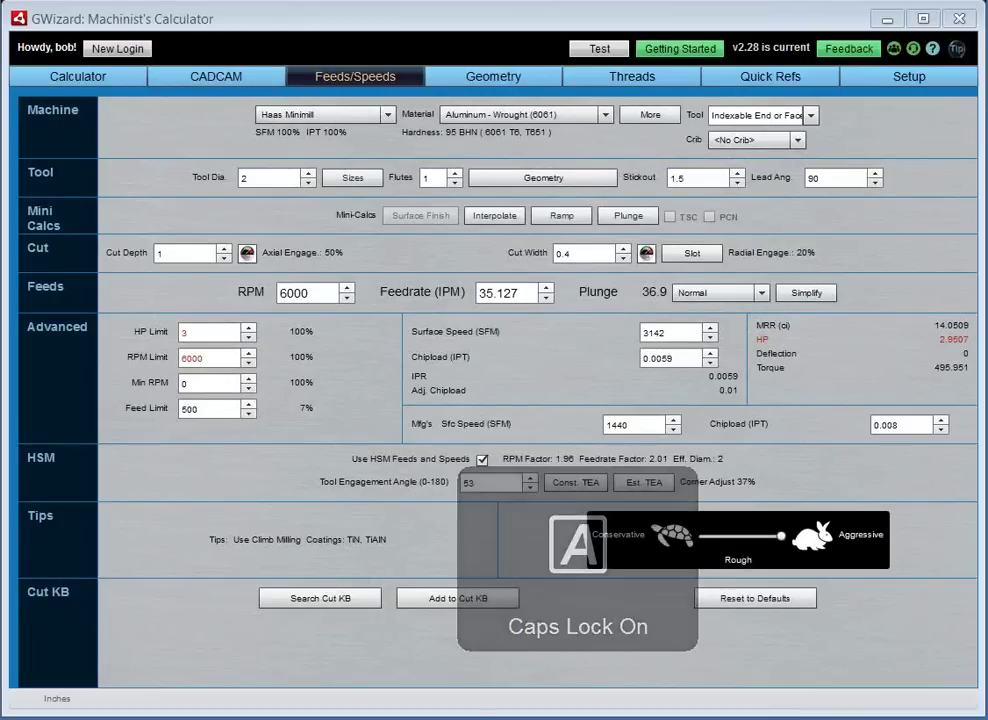